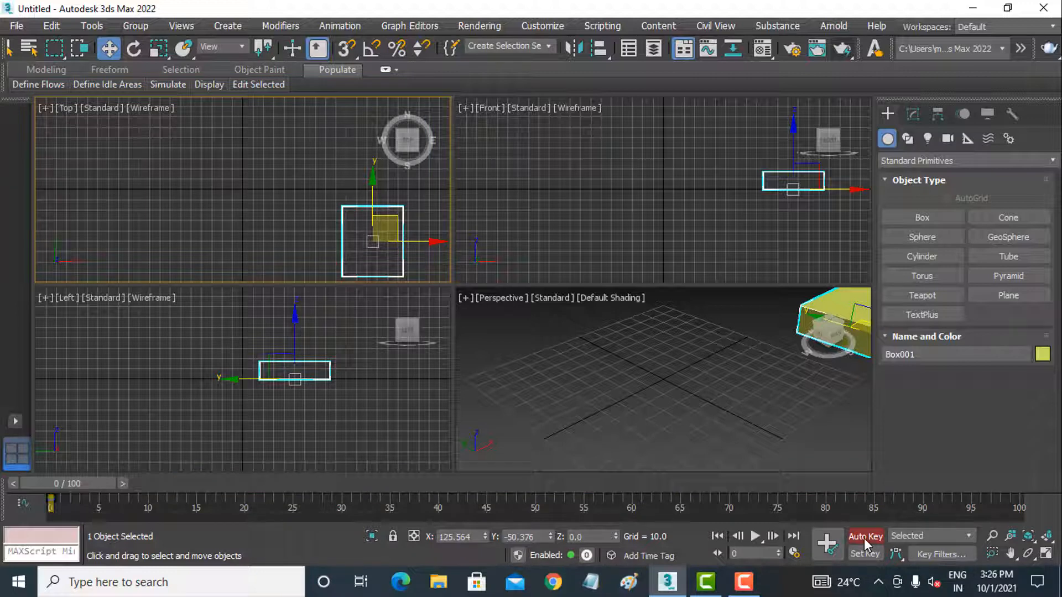
Step: Turn on Auto Key recording and set a starting key for the selected box at frame 0
left_click(864, 537)
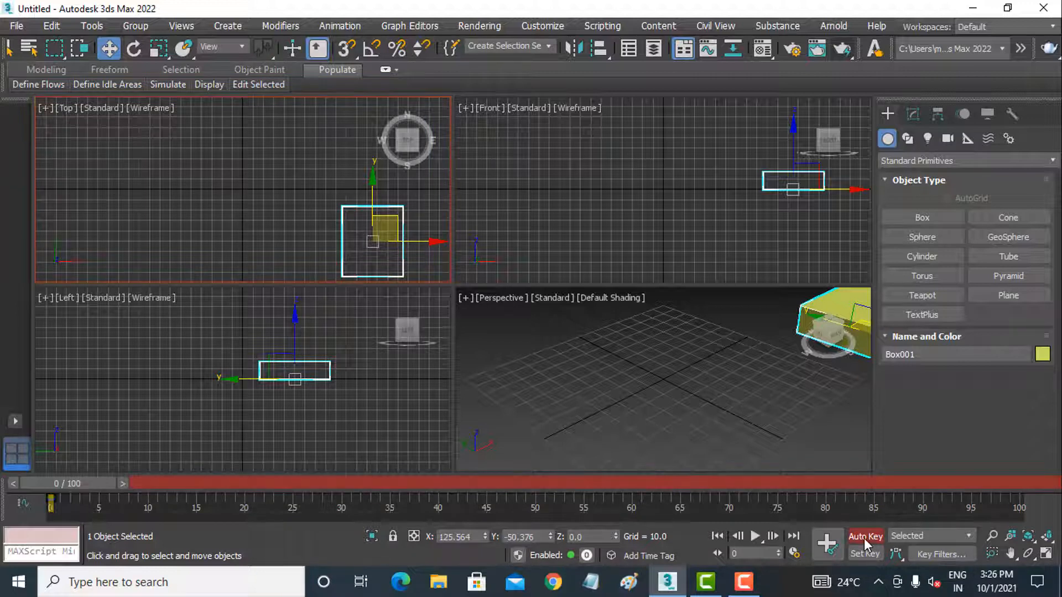
left_click(827, 544)
left_click_drag(98, 483, 126, 483)
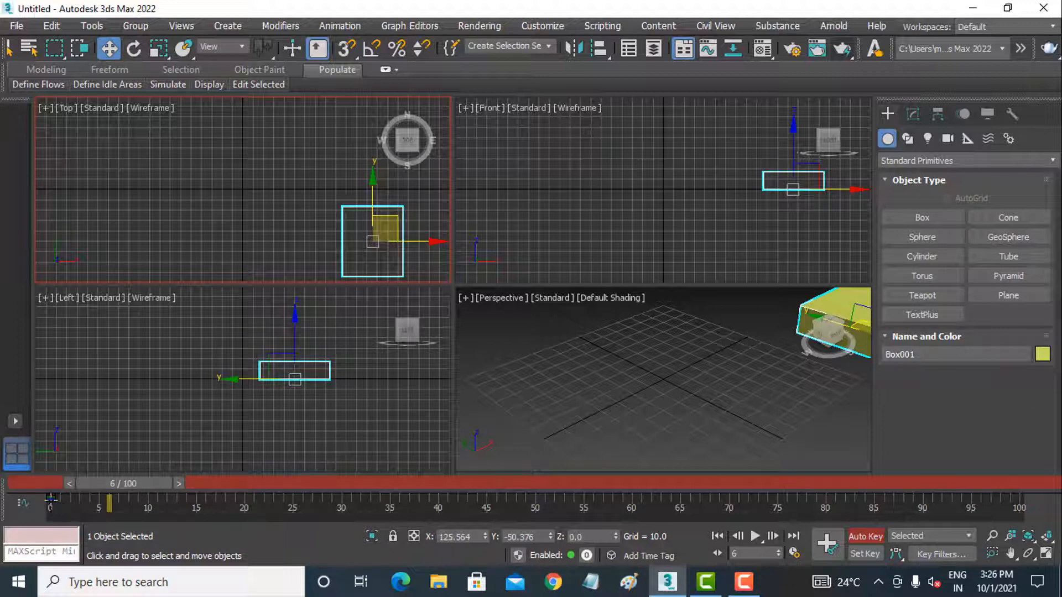
Step: At frame 25, move the box in the Top view to about X -116, Y 29
left_click_drag(135, 483, 309, 483)
key("w")
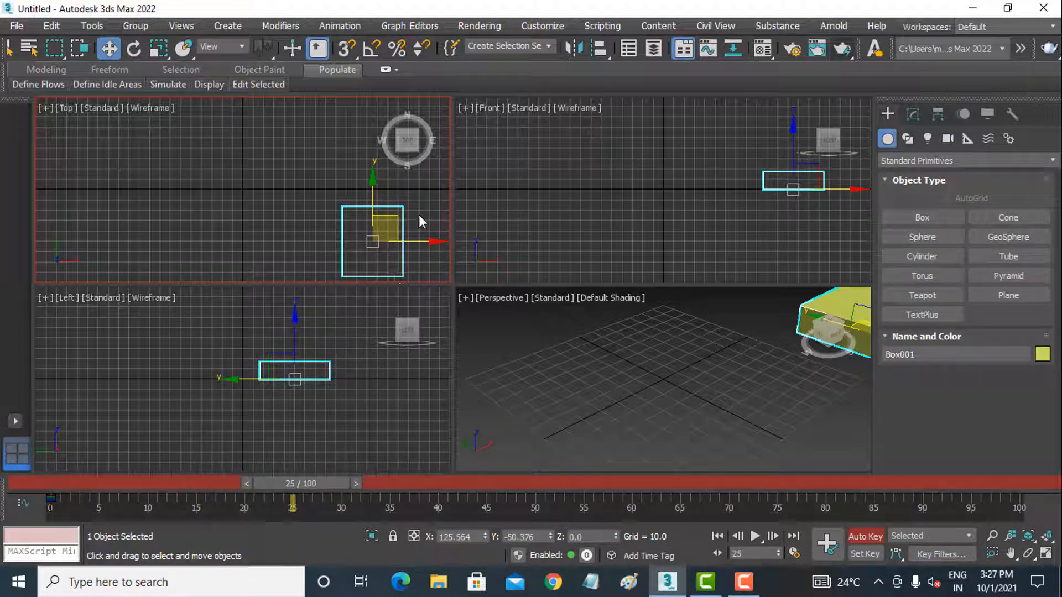
left_click_drag(379, 212, 129, 129)
left_click_drag(331, 482, 586, 472)
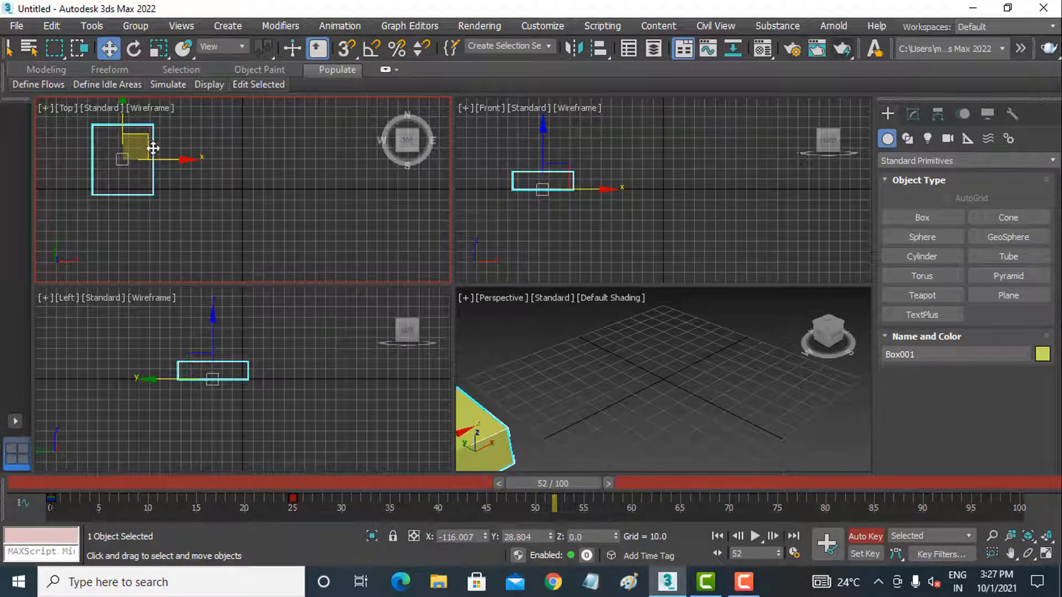
left_click_drag(143, 138, 286, 218)
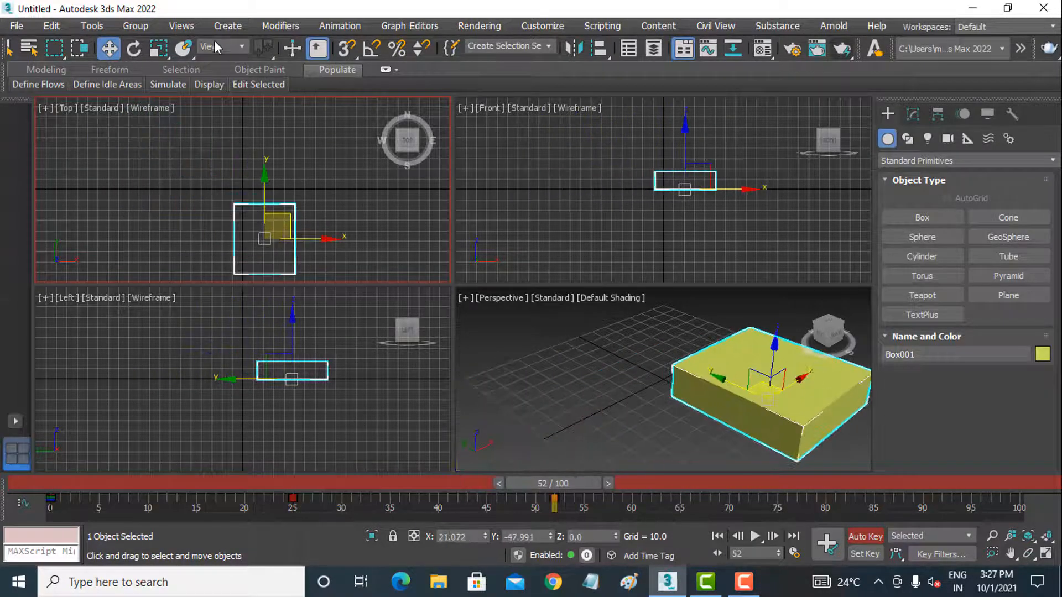
left_click(137, 48)
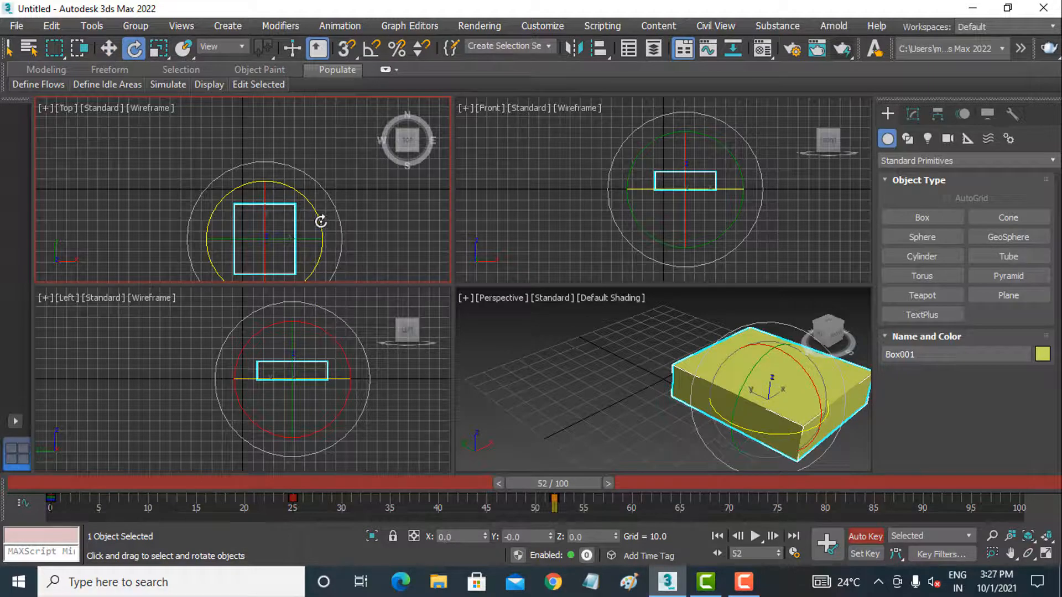
left_click_drag(320, 219, 296, 453)
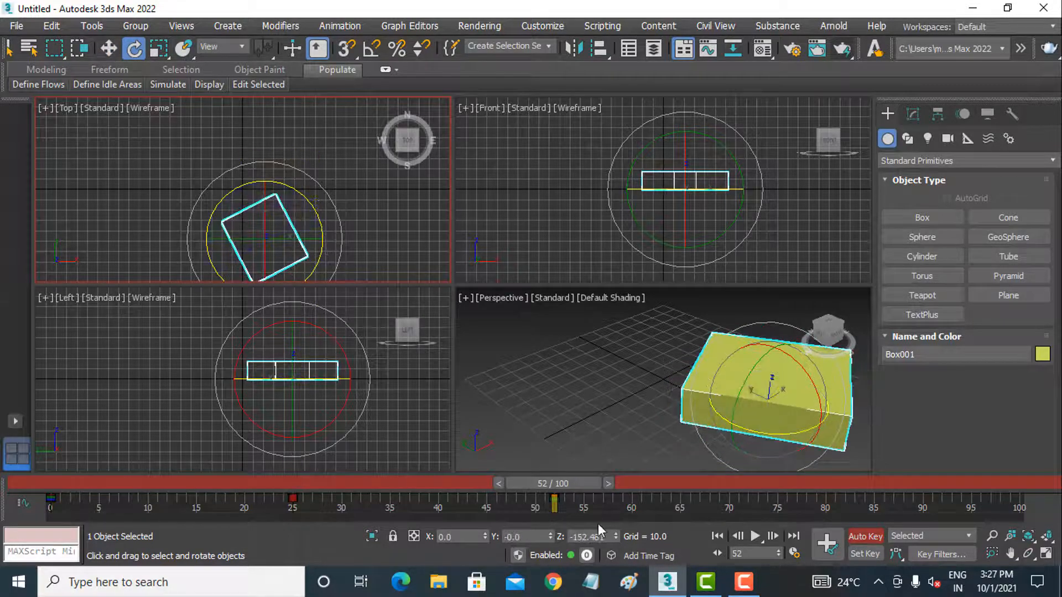
left_click_drag(552, 482, 307, 482)
key("e")
key("ctrl+z")
key("ctrl+z")
key("e")
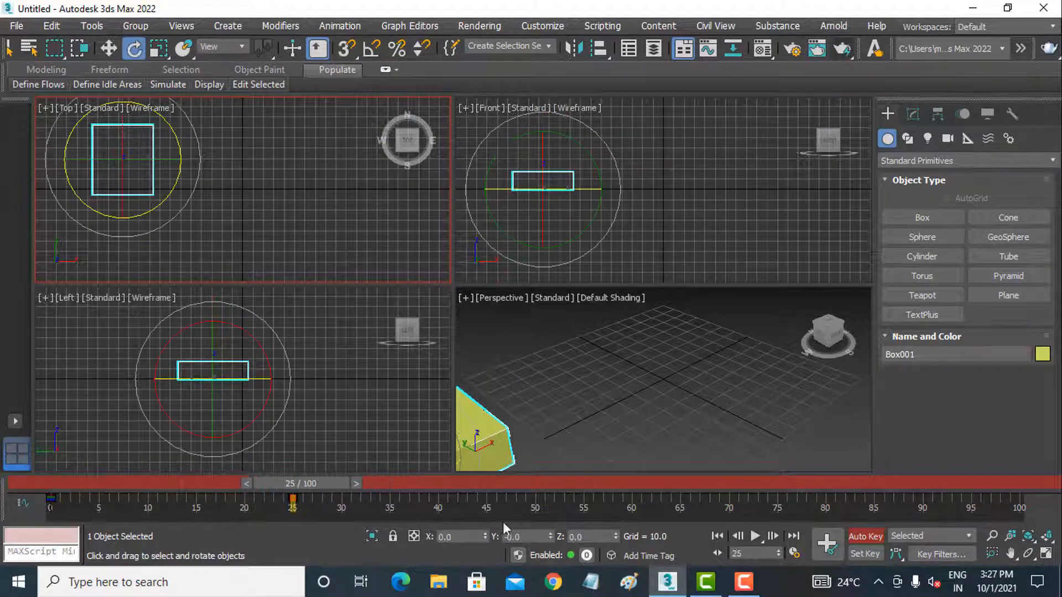
Step: Set a key for the box at frame 25 and rotate it to about 57 degrees around Z at frame 50
left_click(828, 545)
left_click_drag(330, 486, 559, 493)
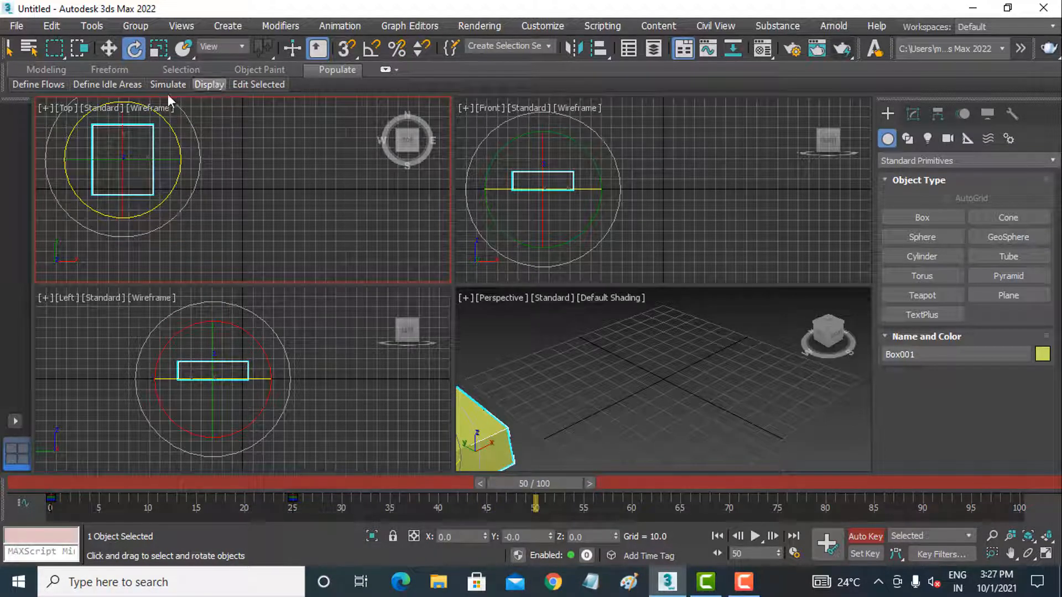
right_click(174, 134)
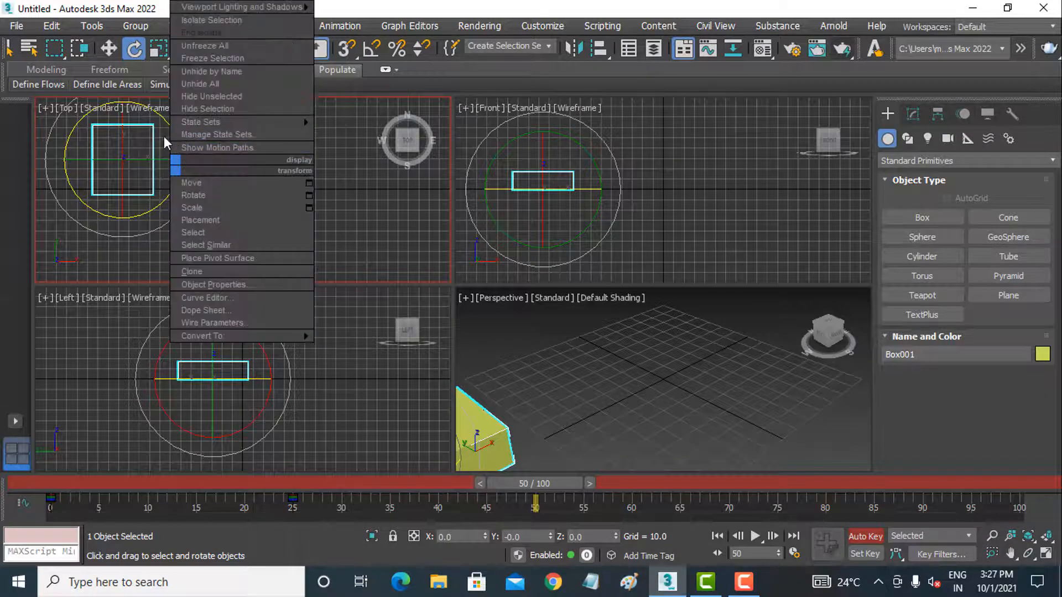
left_click(164, 138)
left_click_drag(169, 138, 520, 492)
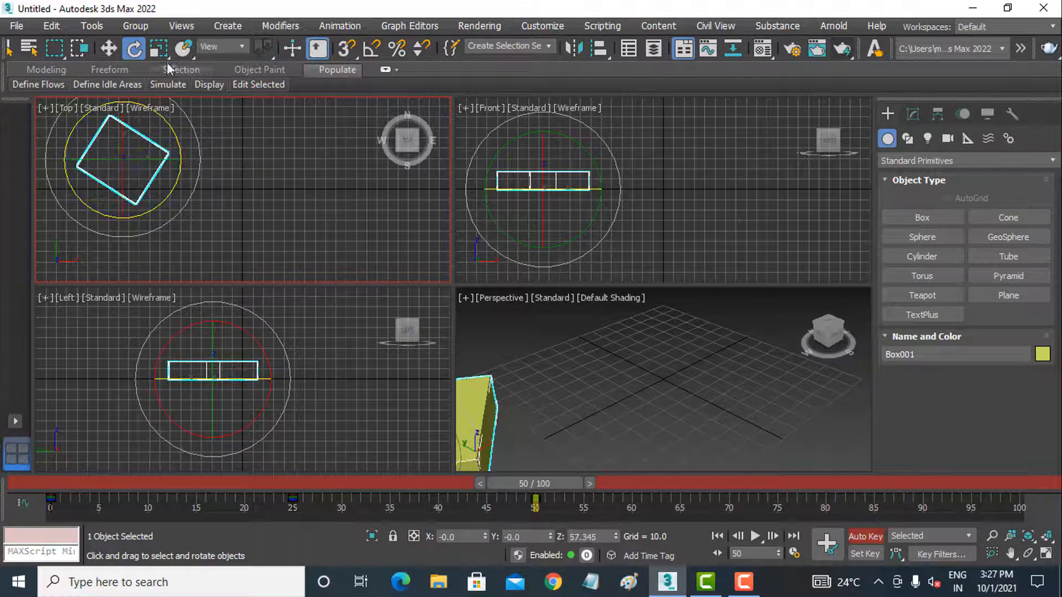
Step: Move the box at frame 50 by about 155 in X and -80 in Y, and scrub back to check the motion
left_click(110, 51)
left_click_drag(136, 145, 296, 225)
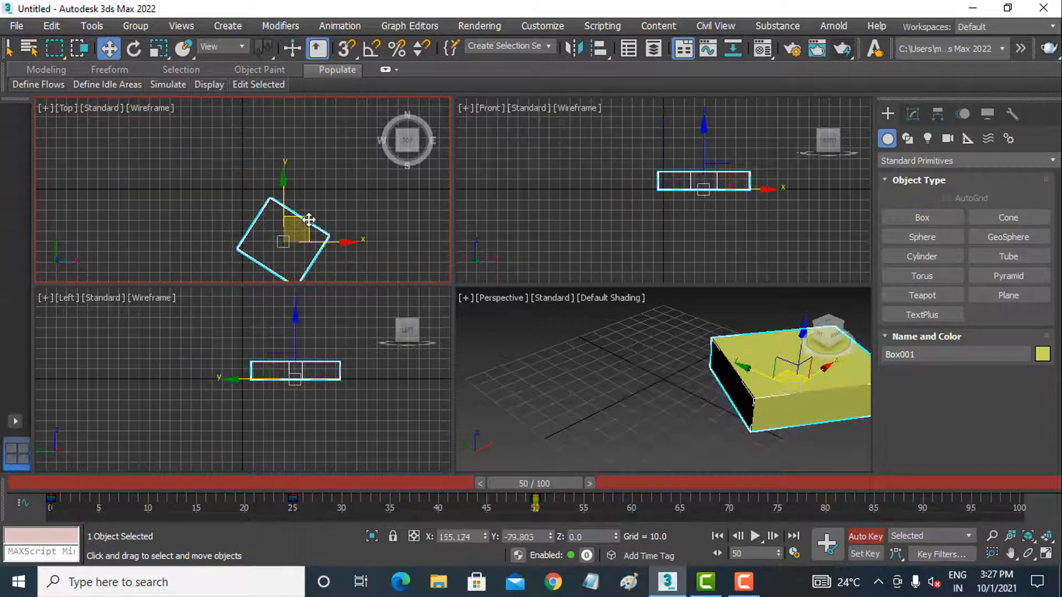
left_click_drag(549, 486, 230, 483)
Step: At frame 75, move the box up and left in the Top view, rotate it to about -156 degrees around Z, and set a key
left_click_drag(337, 483, 789, 486)
key("w")
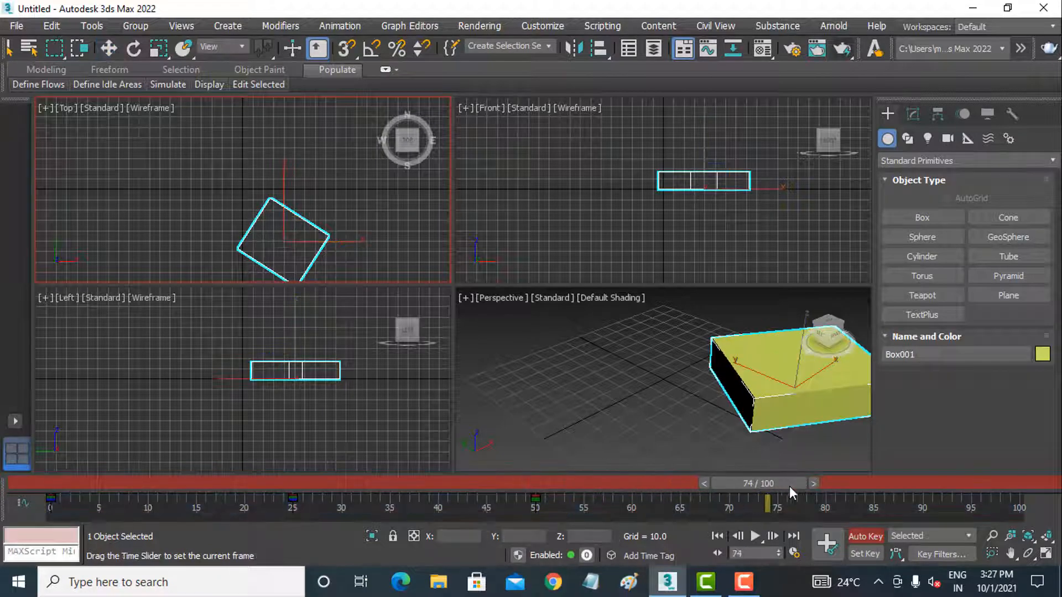
left_click_drag(293, 226, 227, 144)
left_click(133, 49)
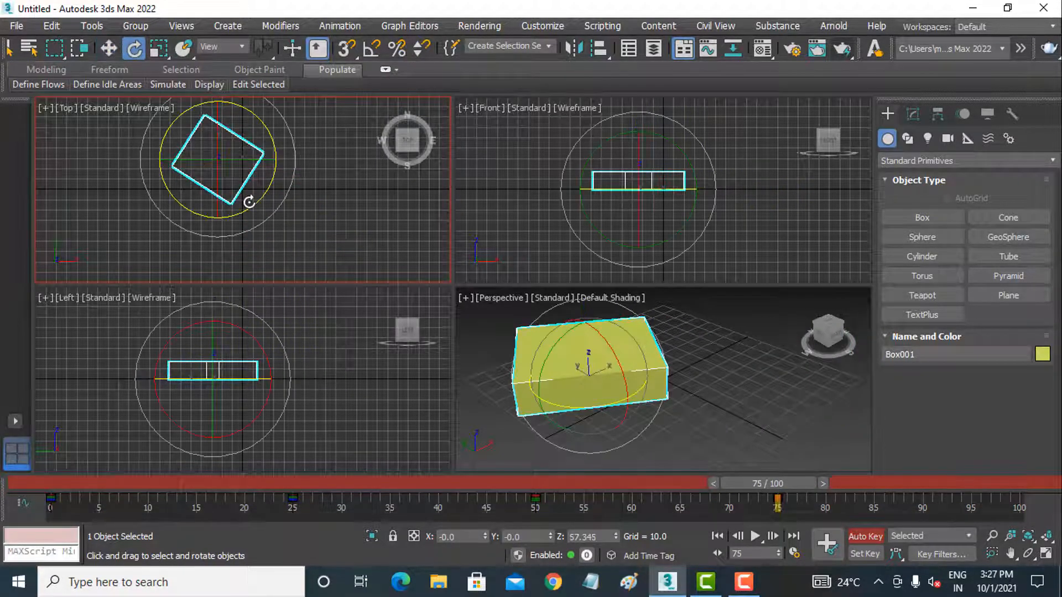
mouse_move(250, 207)
left_mouse_down()
mouse_move(284, 177)
mouse_move(257, 191)
left_mouse_up()
left_click(827, 544)
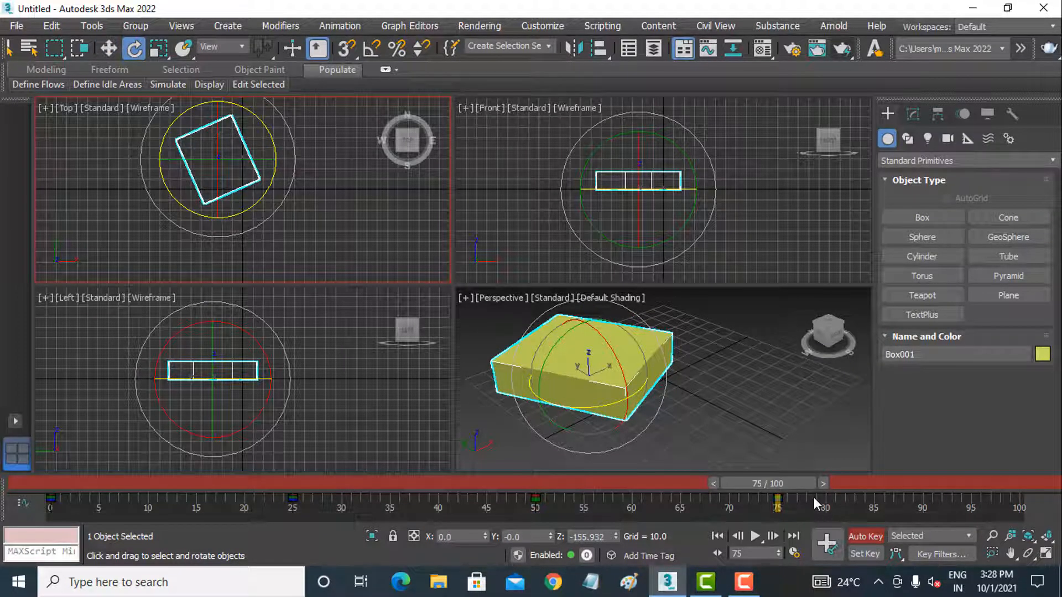
Step: At frame 100, move the box in the Top view to about X -60, Y -92
left_click_drag(827, 483, 1056, 483)
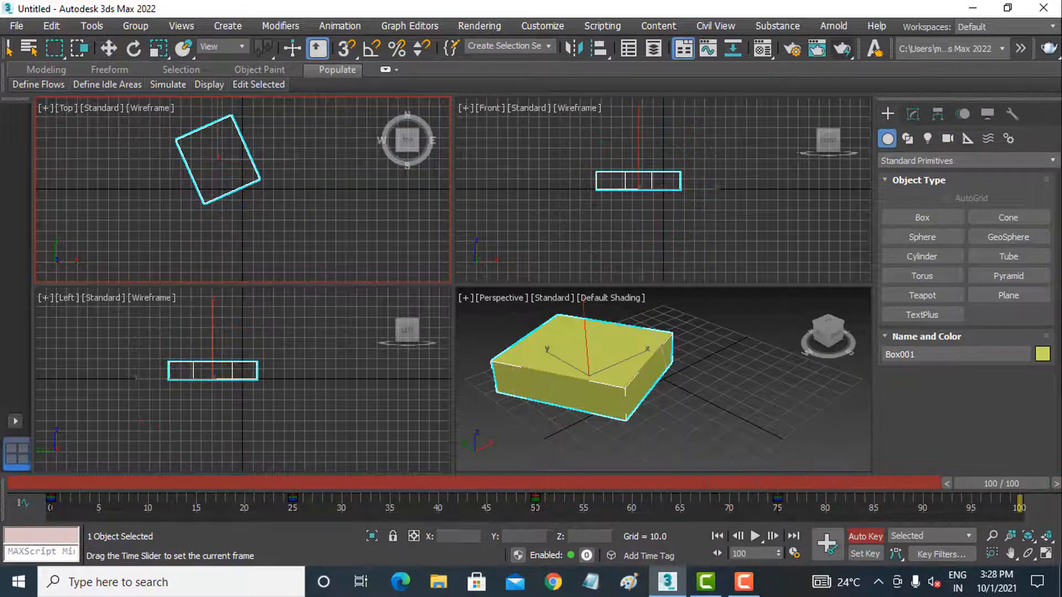
left_click(109, 49)
left_click_drag(237, 148, 201, 261)
Step: Play the box animation in the Perspective view, stop it, and turn off Auto Key recording
scroll(613, 427, "down", 3)
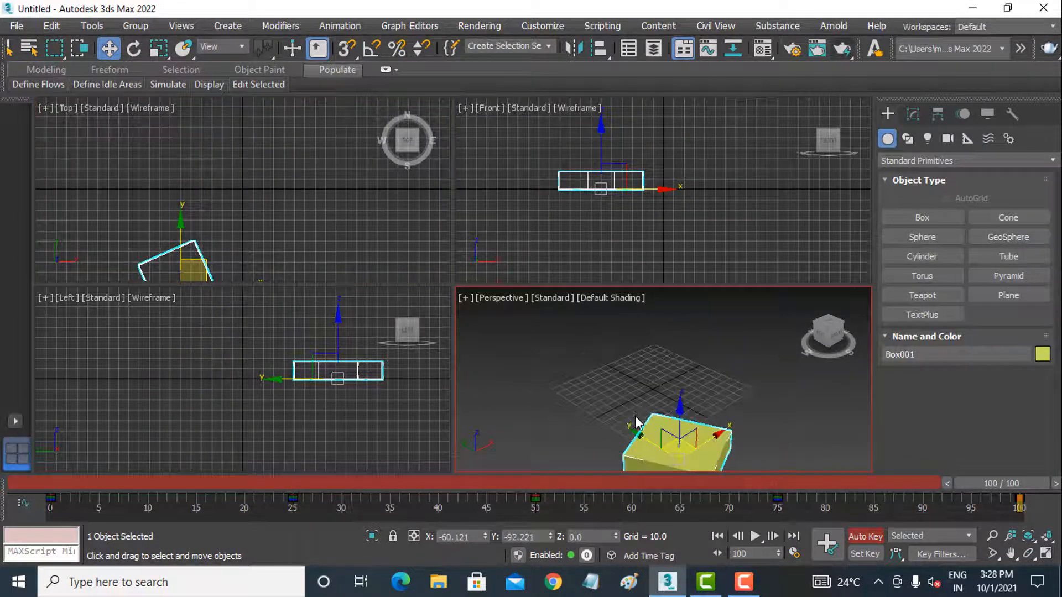
middle_click_drag(635, 418, 621, 373)
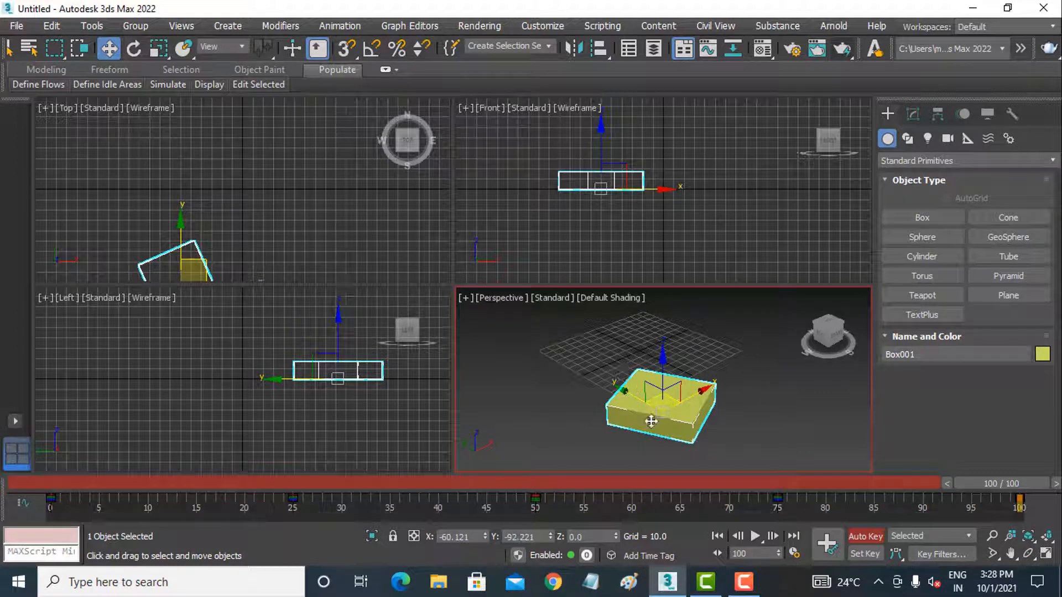
left_click(755, 536)
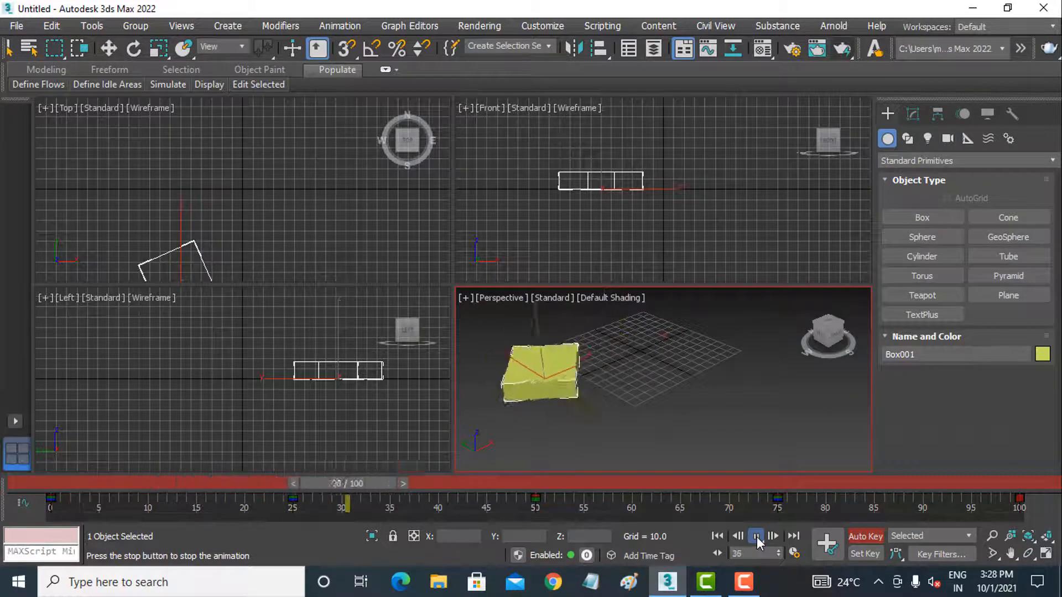
left_click(756, 536)
left_click(860, 540)
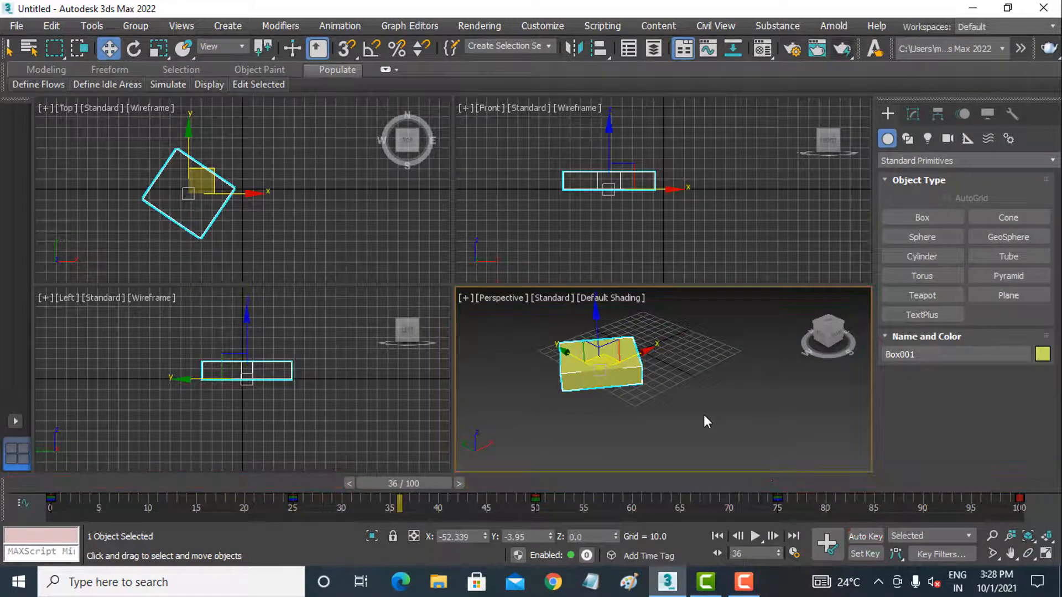
Step: Create a physical camera from the Perspective view and show its parameters, keeping the camera view active
key("ctrl+c")
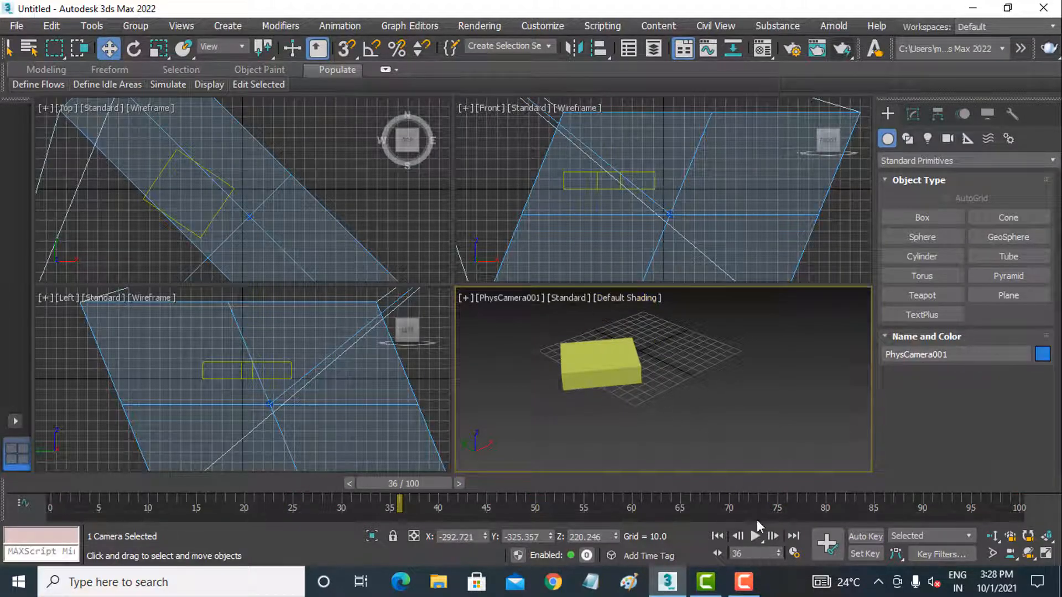
left_click(249, 206)
key("z")
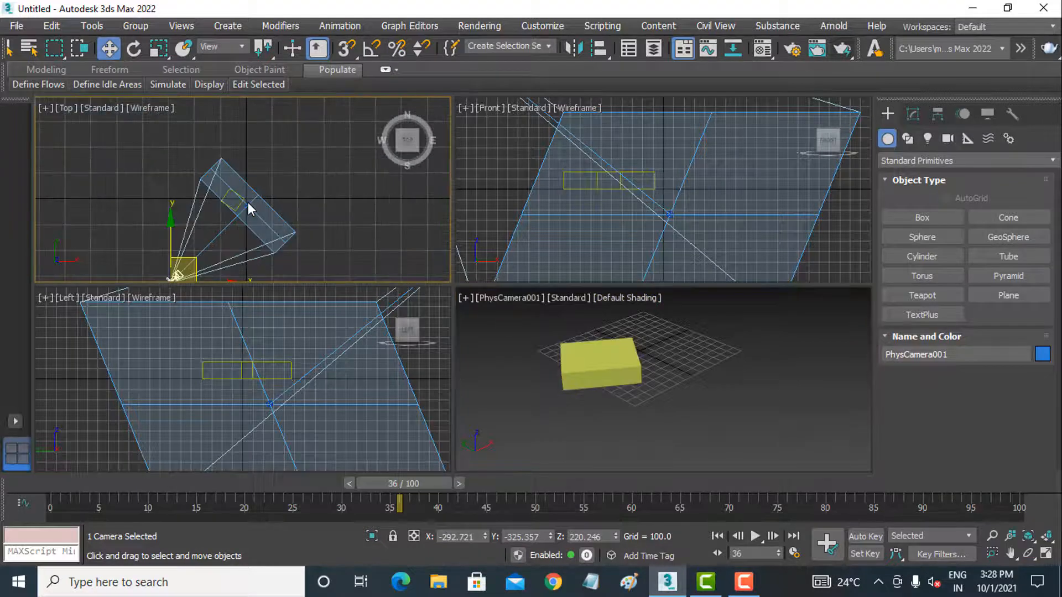
middle_click_drag(248, 234, 252, 212)
middle_click_drag(277, 345, 272, 359)
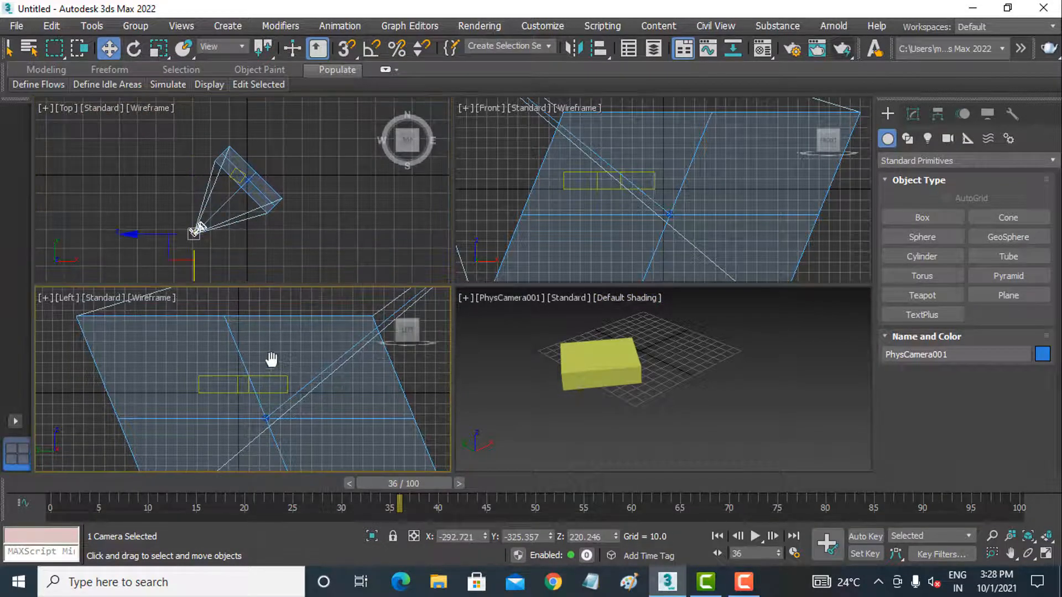
left_click(912, 112)
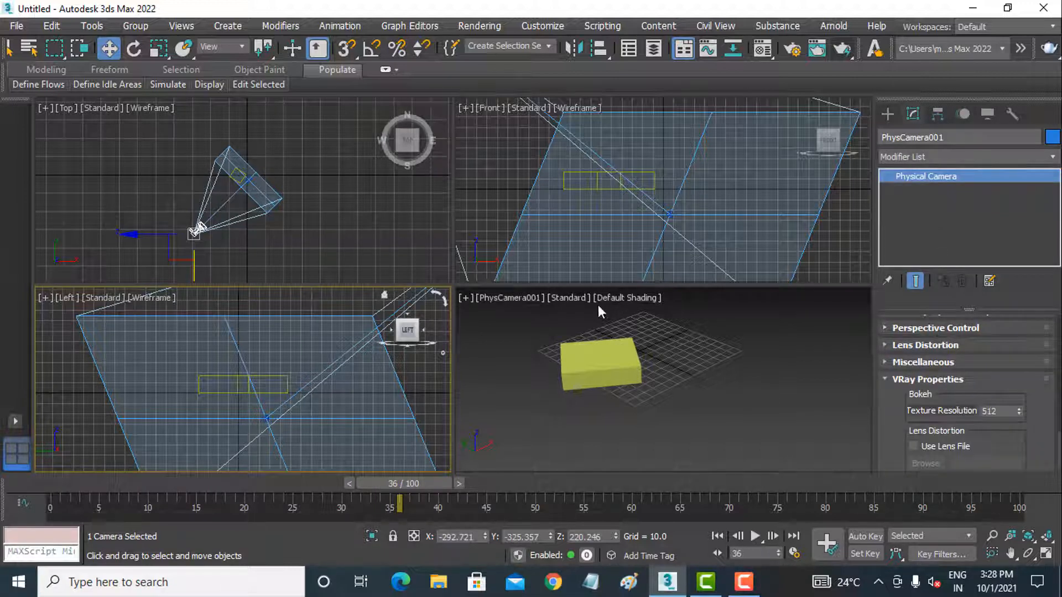
right_click(649, 341)
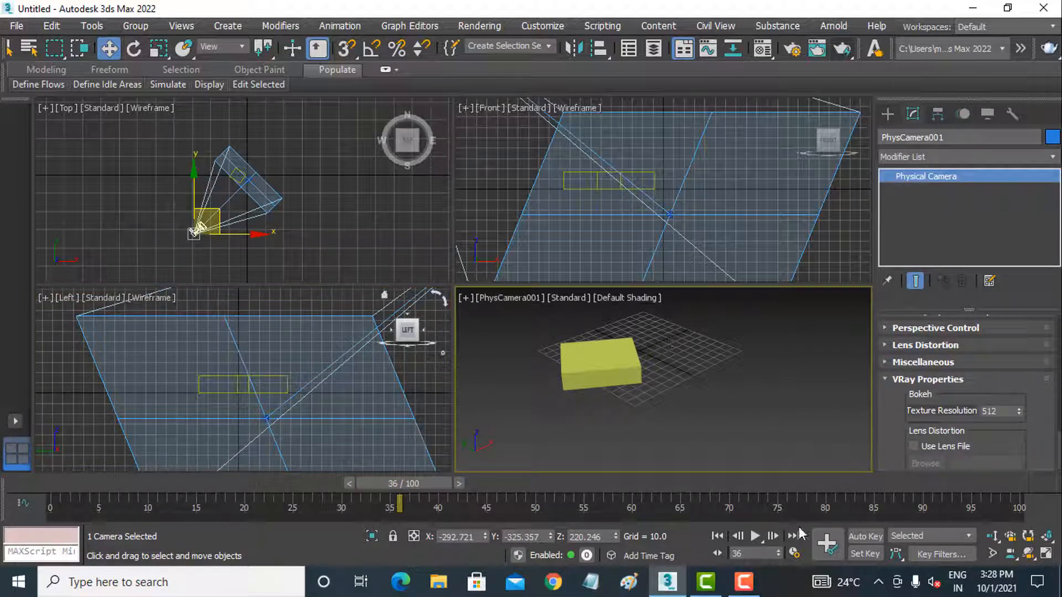
Step: Play the box animation through the physical camera view and stop the playback
left_click(755, 536)
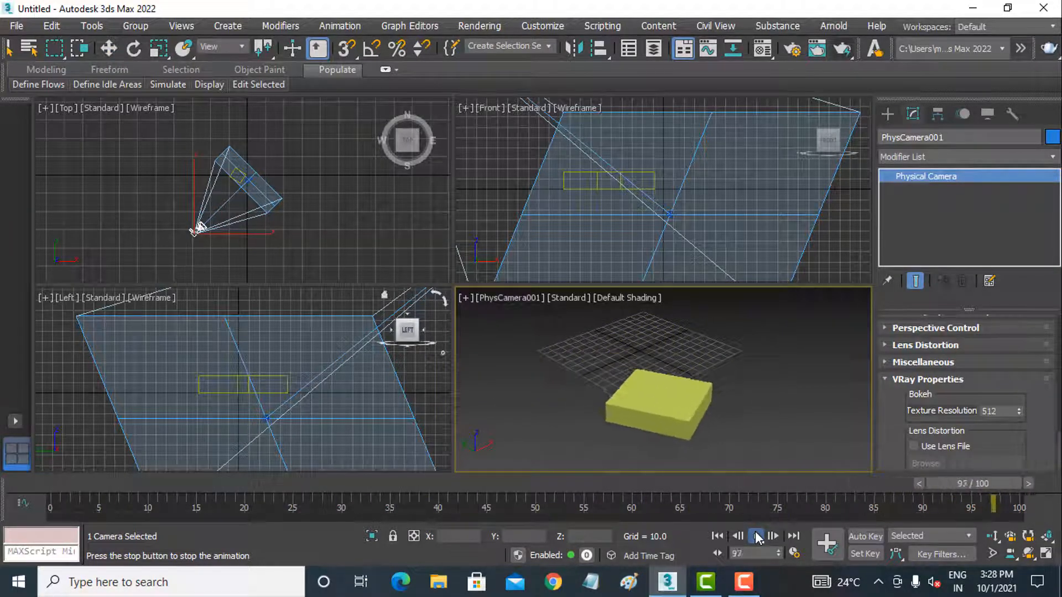
left_click(756, 535)
key("w")
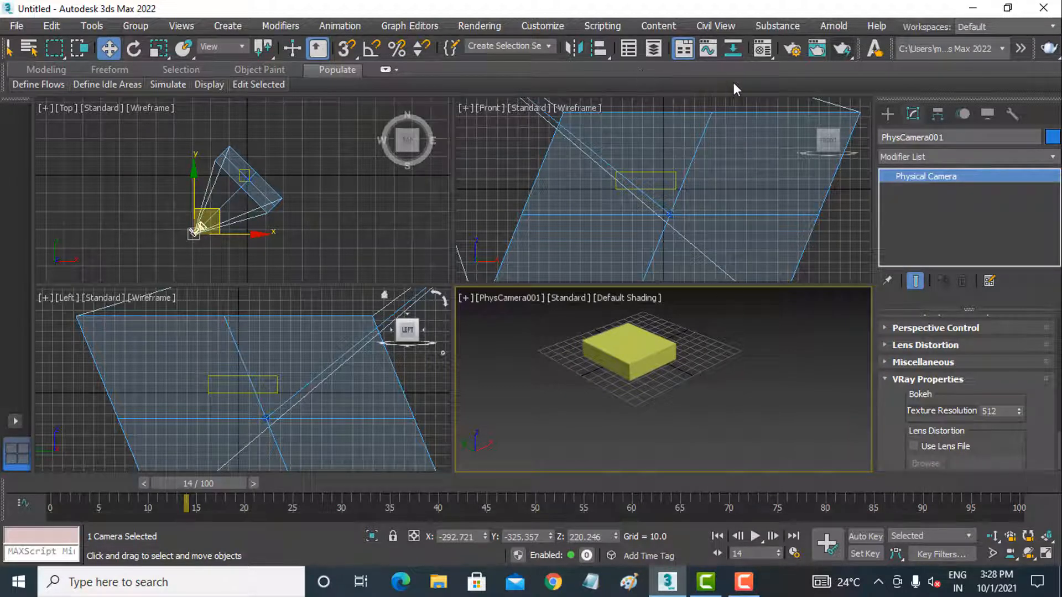
Step: Open the render setup and set the time output to Active Time Segment
left_click(795, 50)
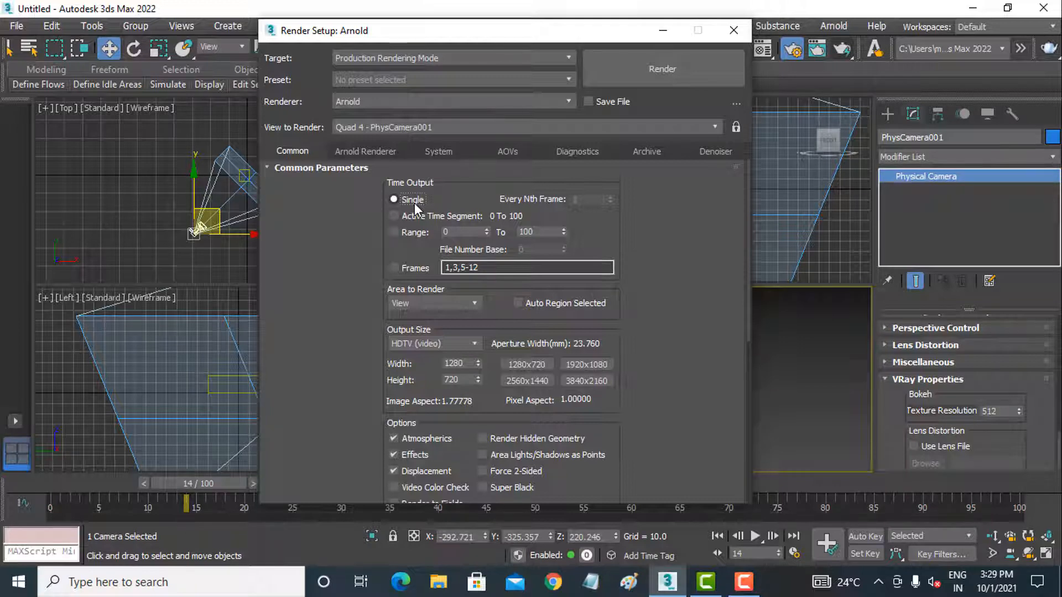
left_click(415, 217)
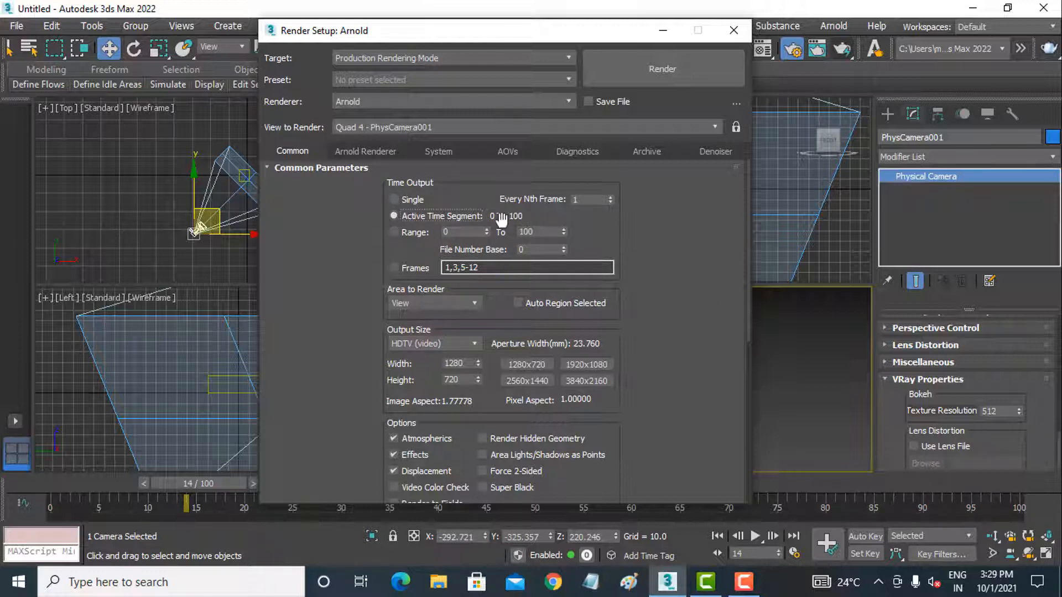
Step: Try a render range of frames 30 to 80, and return the time output to Active Time Segment
left_click(426, 234)
left_click(465, 232)
type("30")
left_click(545, 232)
type("80")
key("Return")
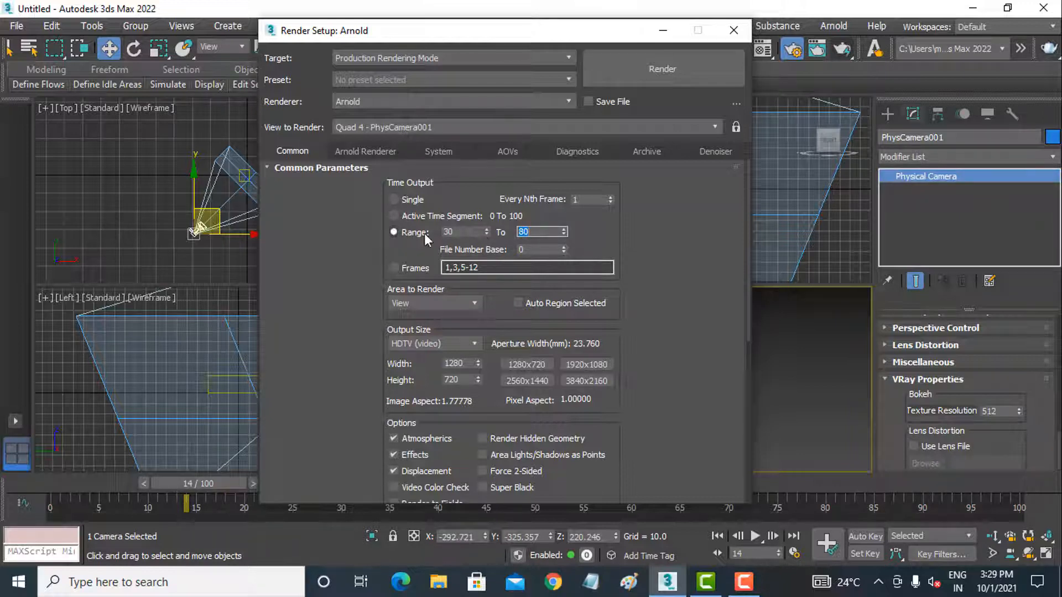
left_click(461, 232)
left_click(547, 232)
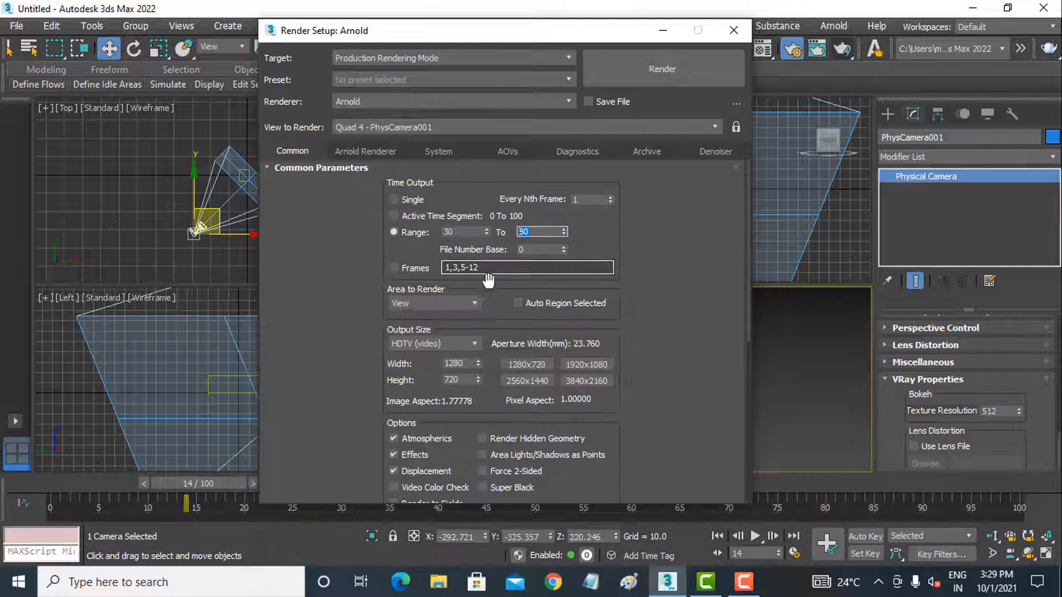
left_click(422, 217)
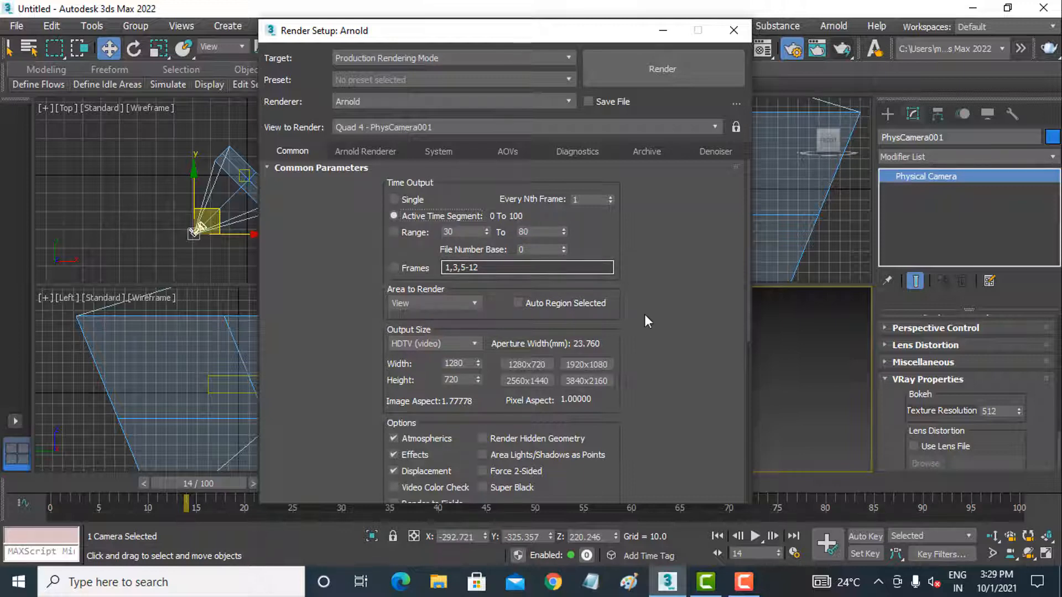
Step: Set the render output size preset to PAL (video)
left_click_drag(646, 344, 648, 260)
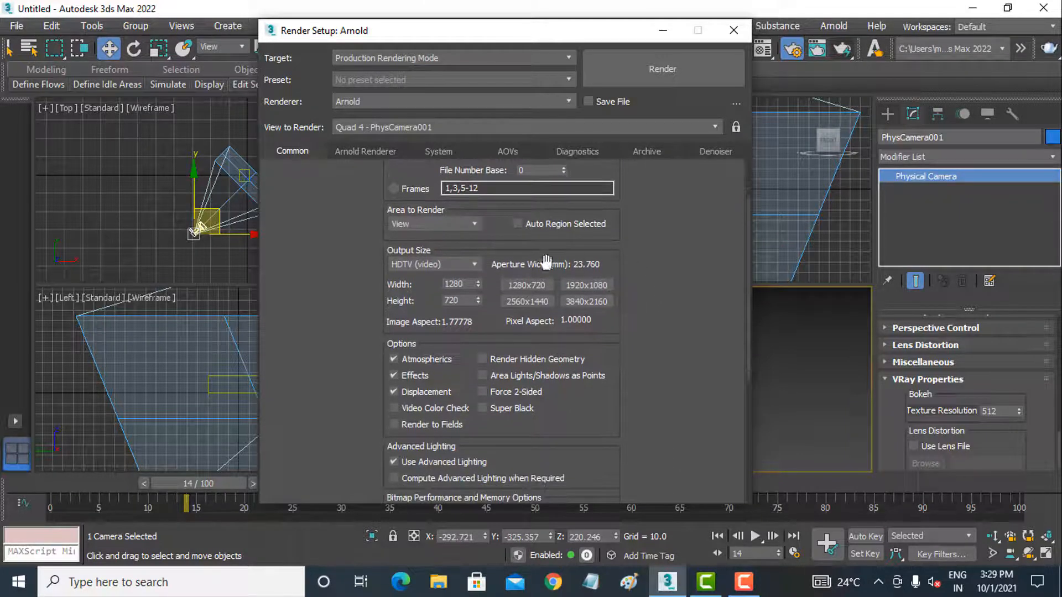
left_click(474, 264)
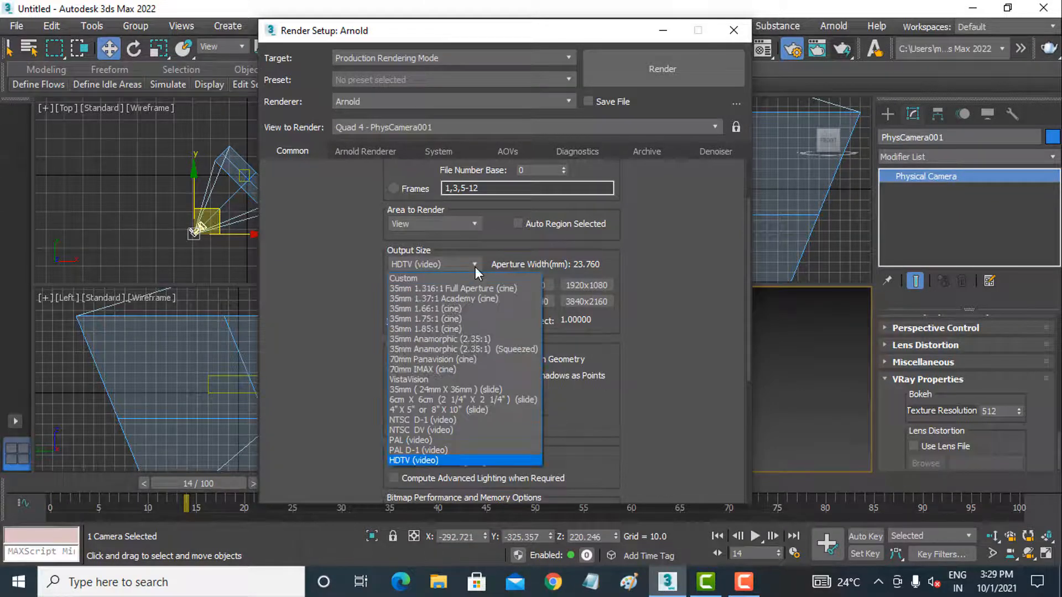
left_click(466, 440)
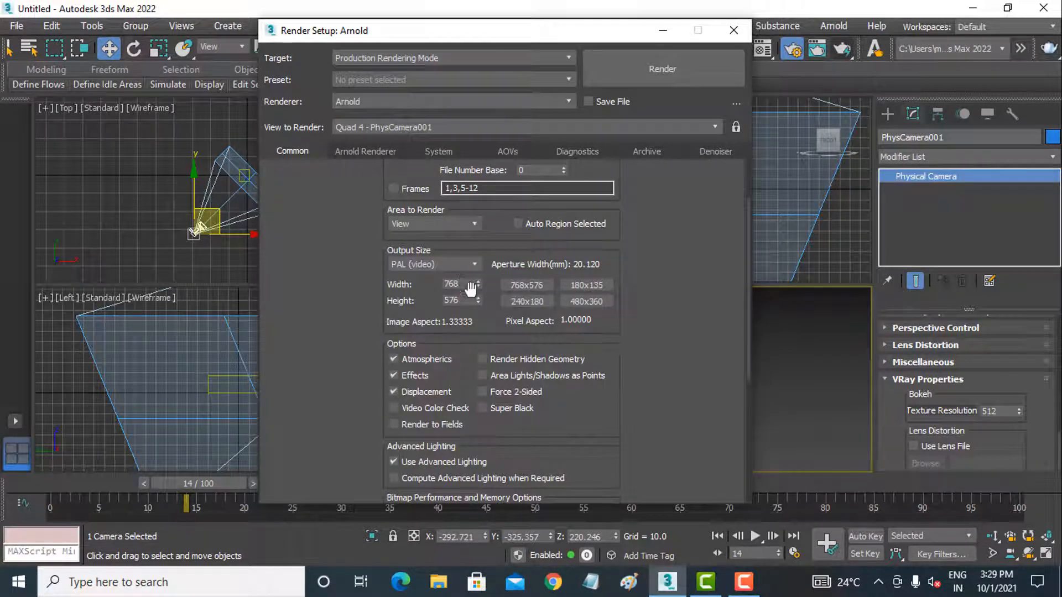
Step: Switch the render output size to Custom, set it to 1280 by 720, and lock the image aspect ratio
left_click(467, 265)
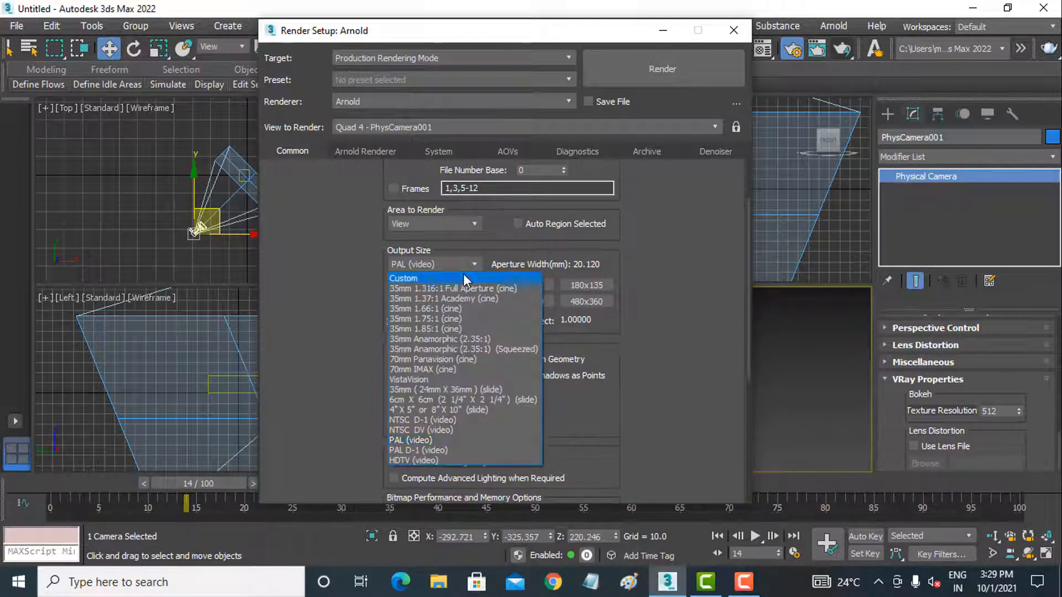
left_click(460, 277)
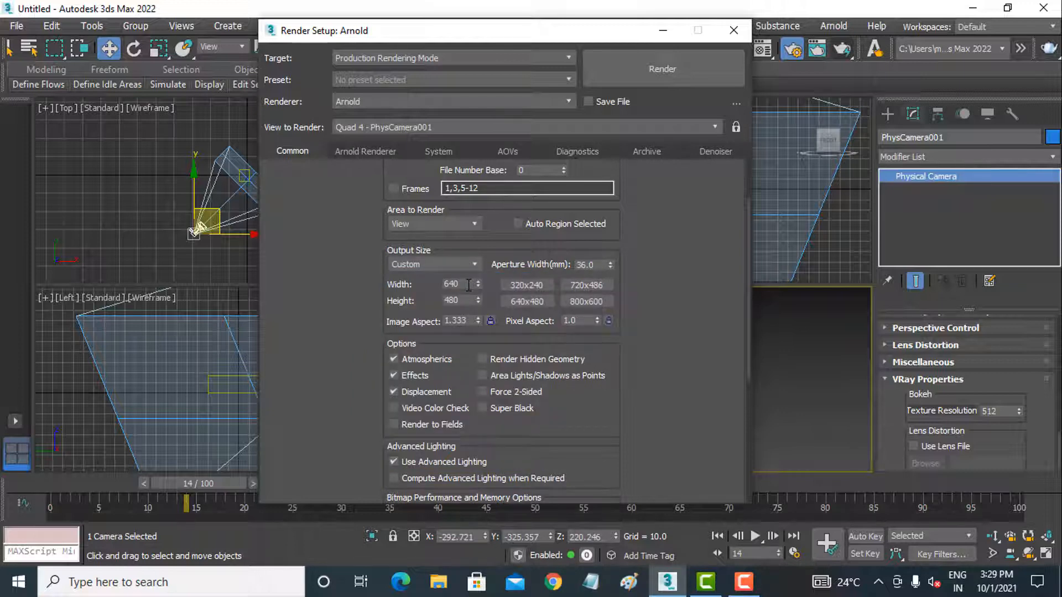
double_click(468, 284)
type("1280")
key("Tab")
type("7")
left_click(493, 320)
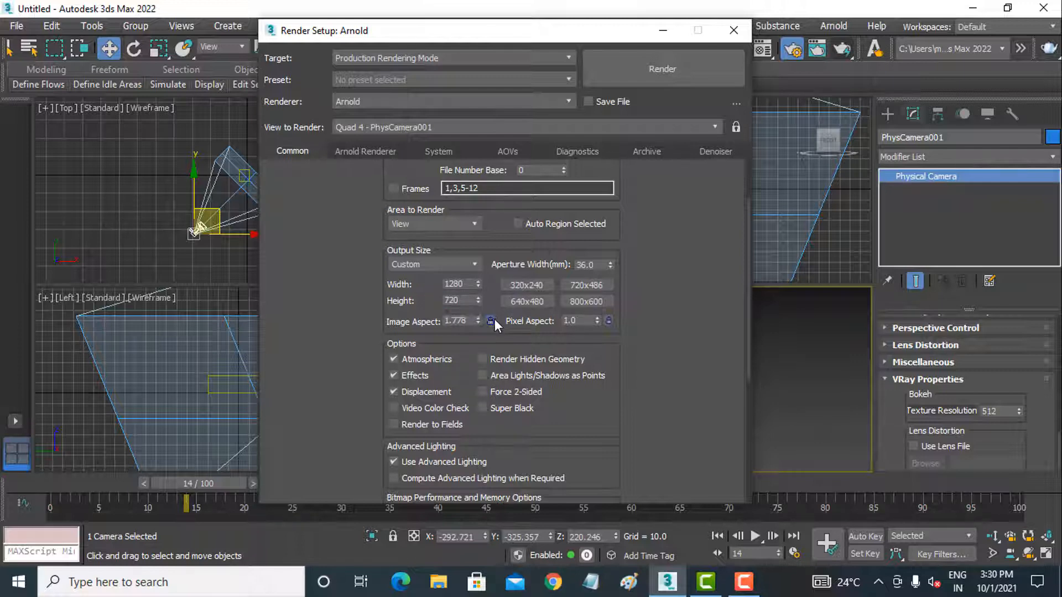
Step: Try an output width of 1920 with the image aspect locked, and return the width to 1280
double_click(470, 285)
type("1920")
key("Return")
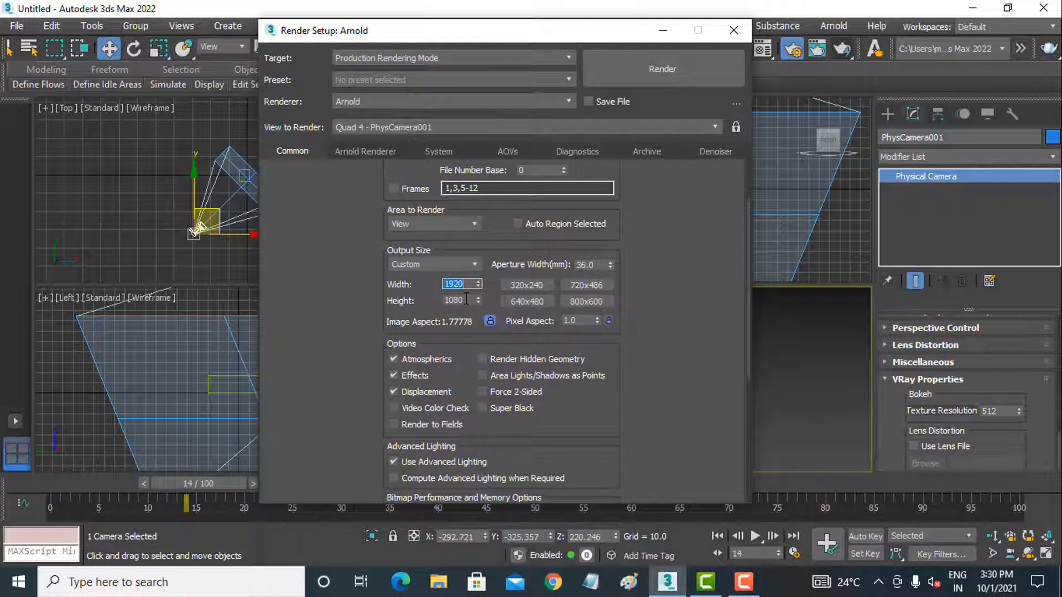
type("1280")
key("Return")
Step: Enable the Force 2-Sided and Super Black render options
left_click_drag(585, 422, 584, 385)
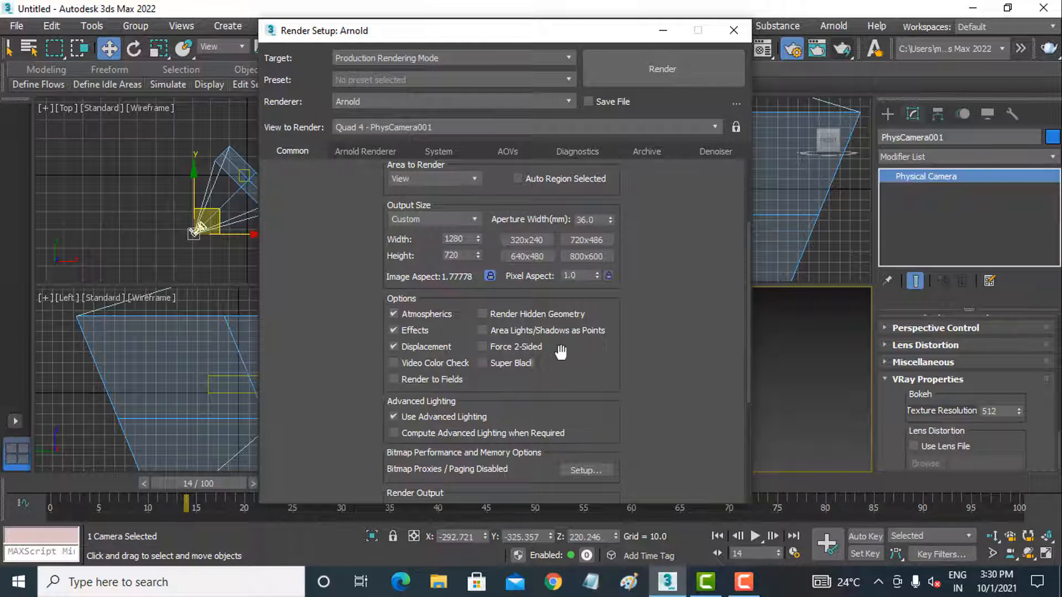
left_click(522, 350)
left_click(513, 364)
Step: Start choosing the render output file, and create and open a folder named "Test render" on the Desktop for it
left_click_drag(597, 400, 612, 254)
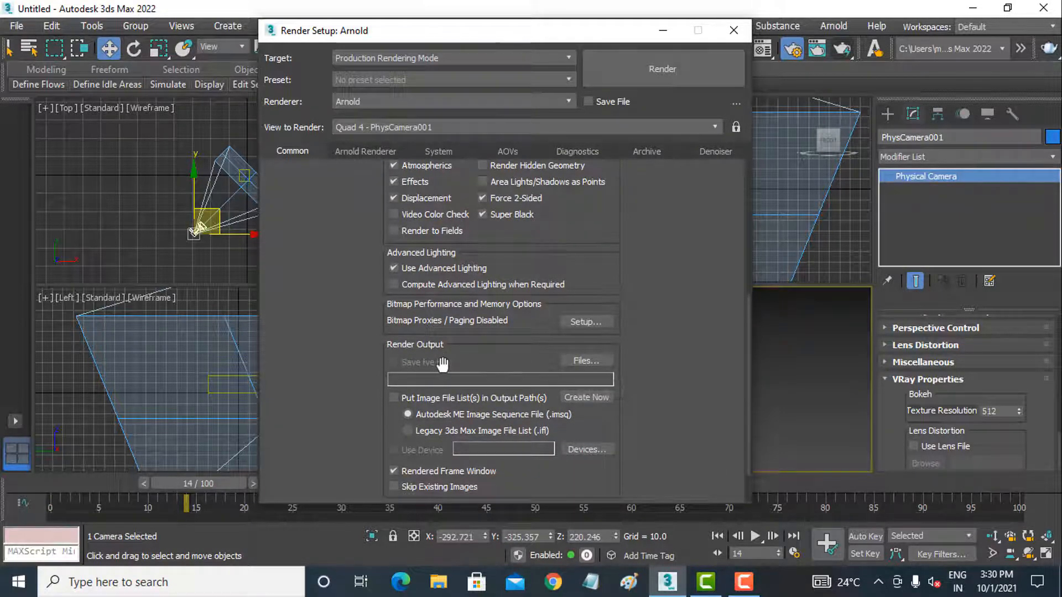
left_click(580, 362)
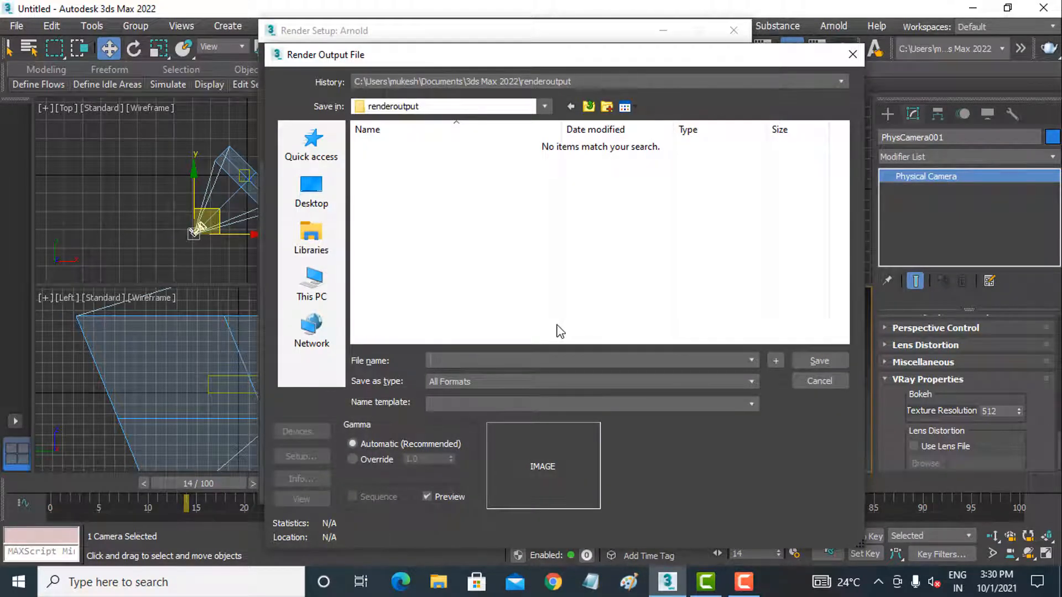
left_click(312, 190)
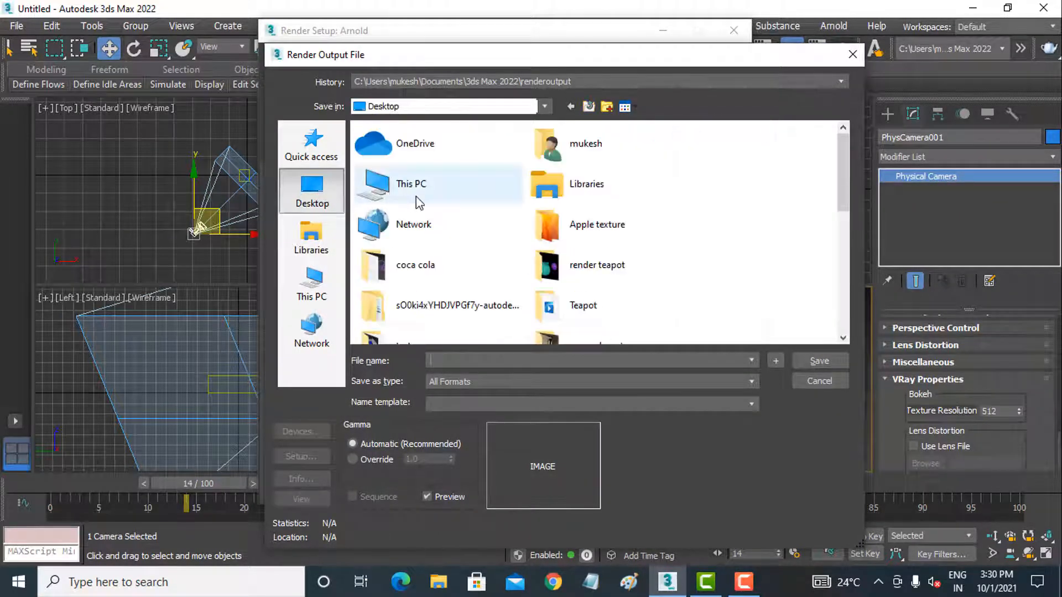
left_click(607, 106)
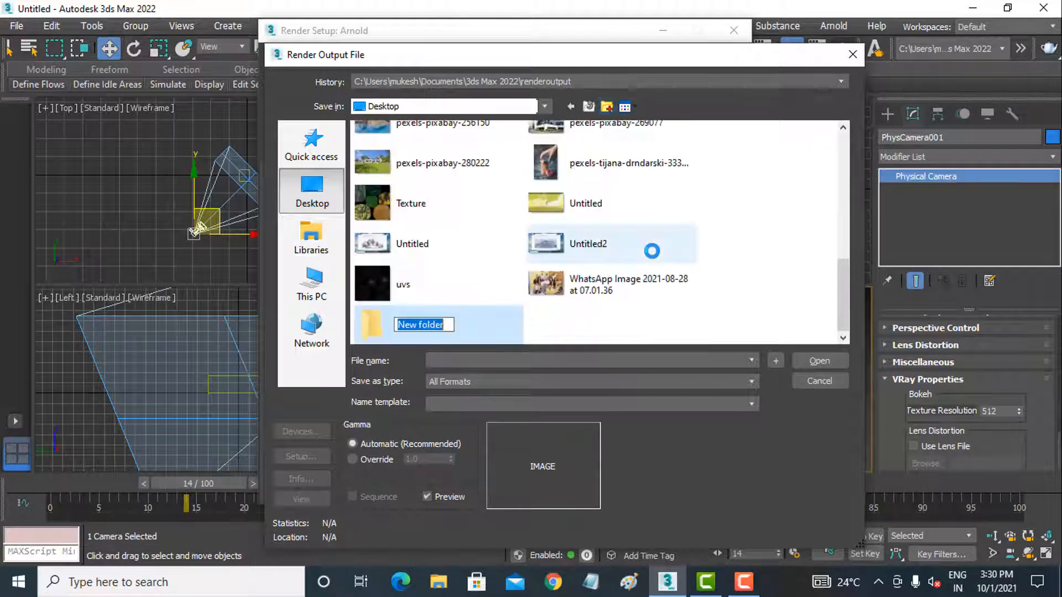
type("Test")
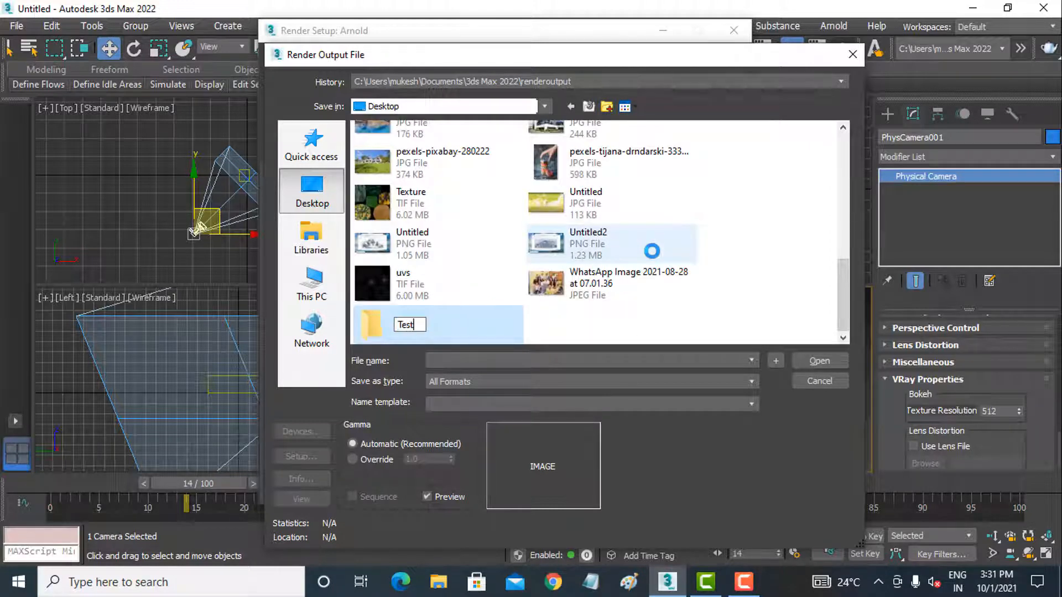
type(" render")
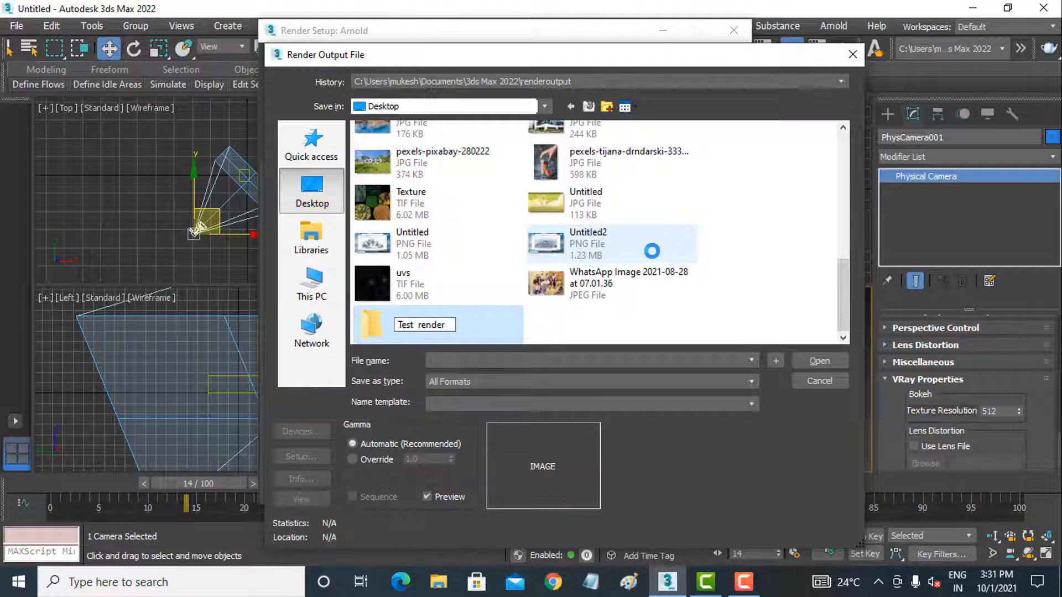
key("Return")
key("Return")
Step: Save the render output as an AVI file named test, accepting the DV Video Encoder compression
left_click(480, 382)
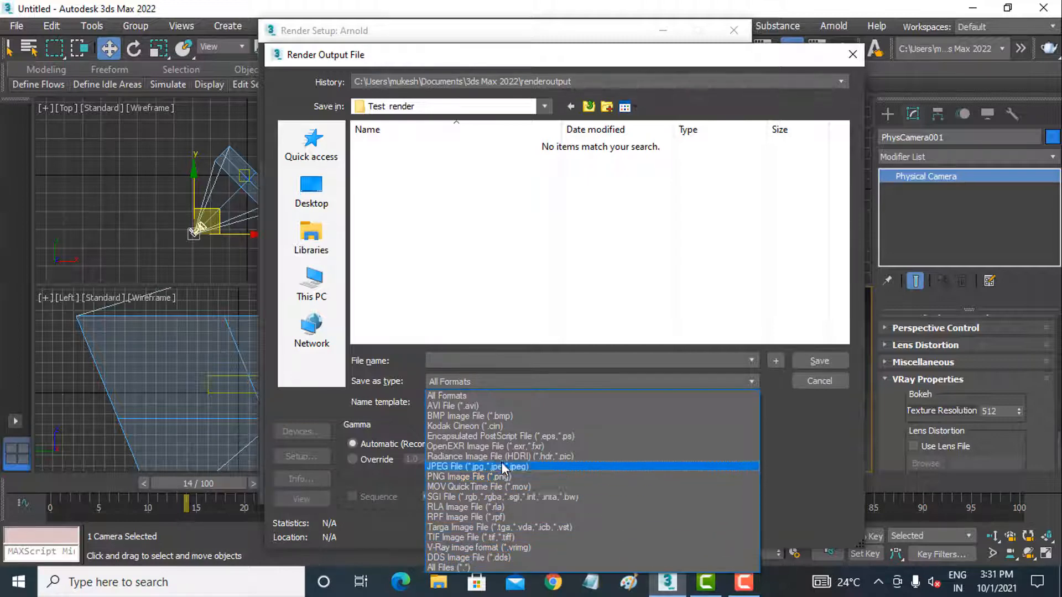
left_click(483, 405)
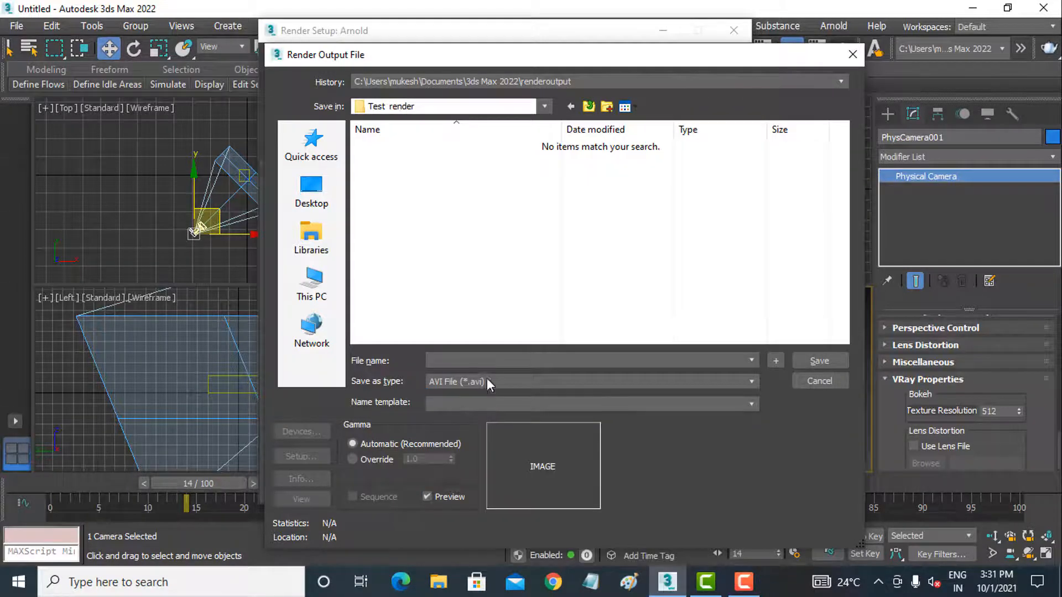
left_click(483, 360)
type("t")
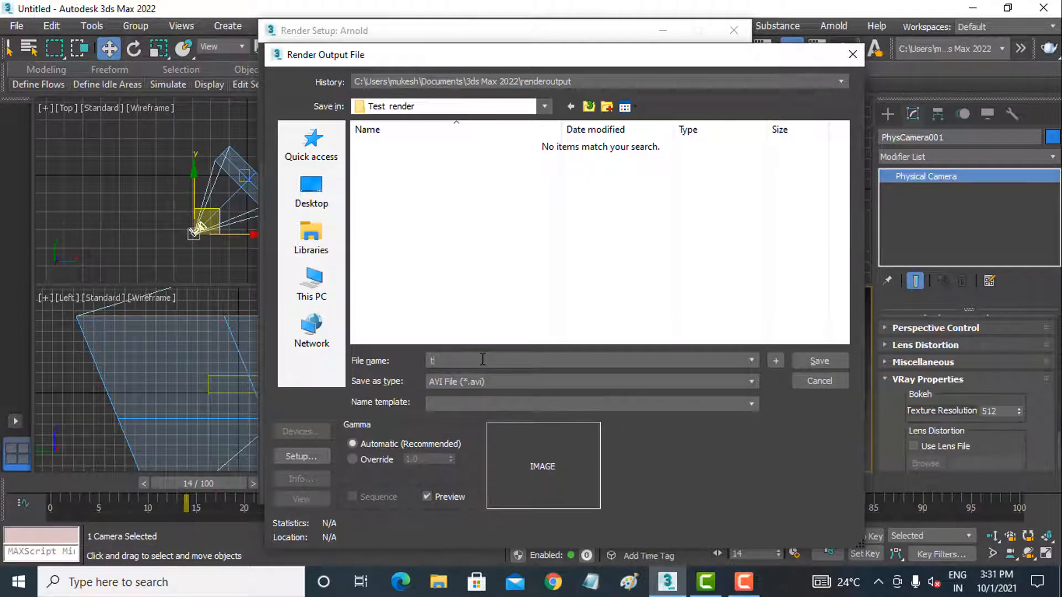
type("est")
left_click(811, 360)
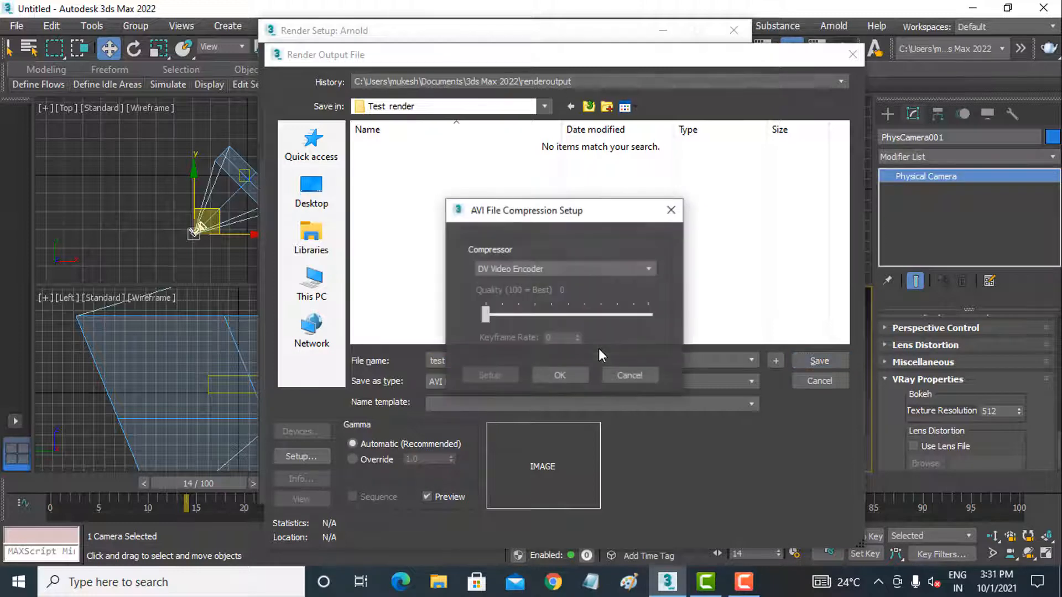
left_click(559, 374)
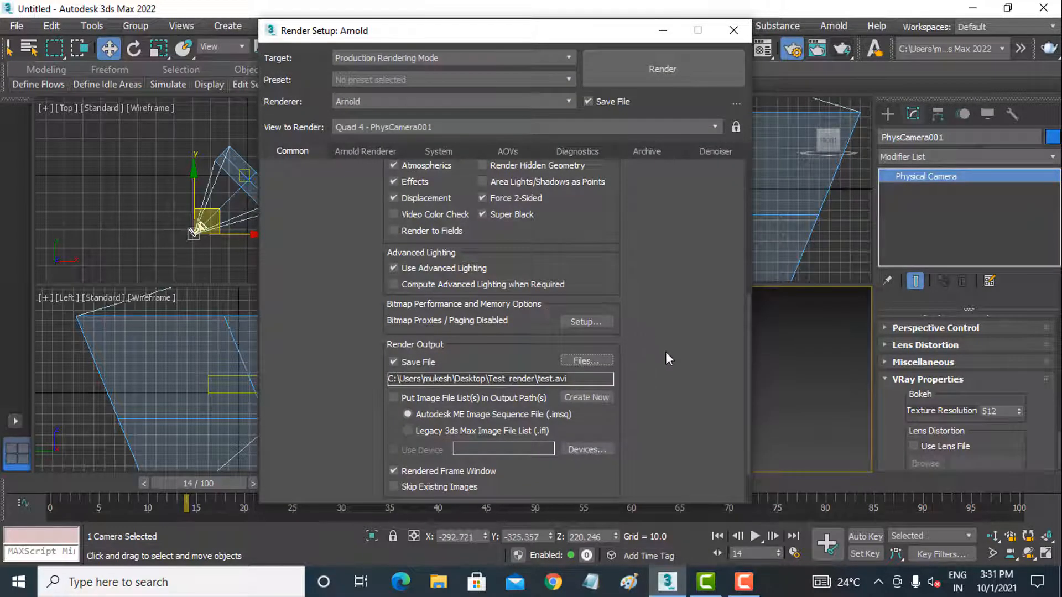
Step: Try enabling the render's email notifications, and turn them off again
left_click_drag(636, 447, 635, 393)
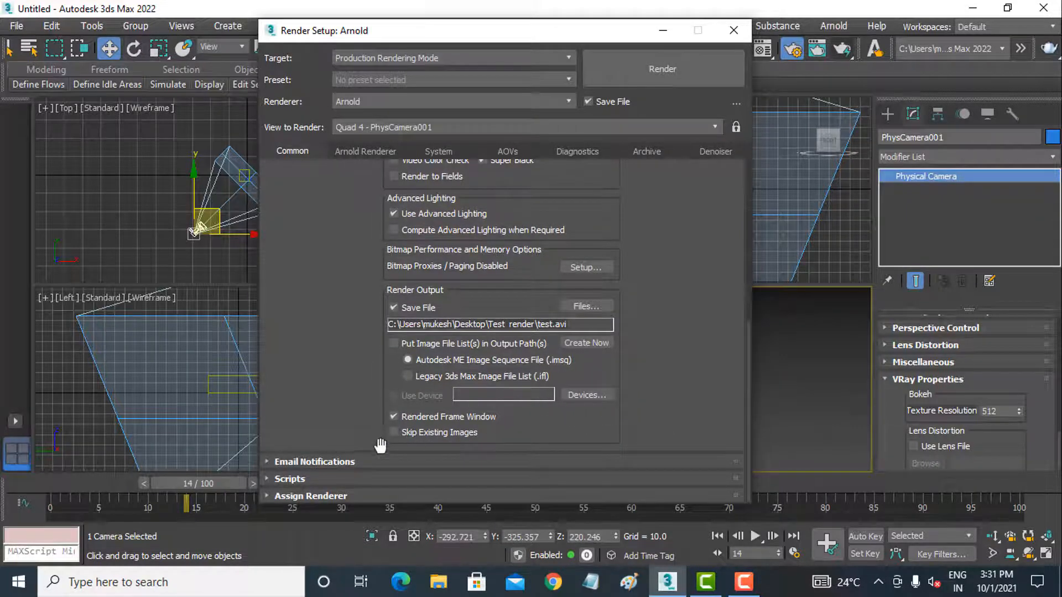
left_click(317, 463)
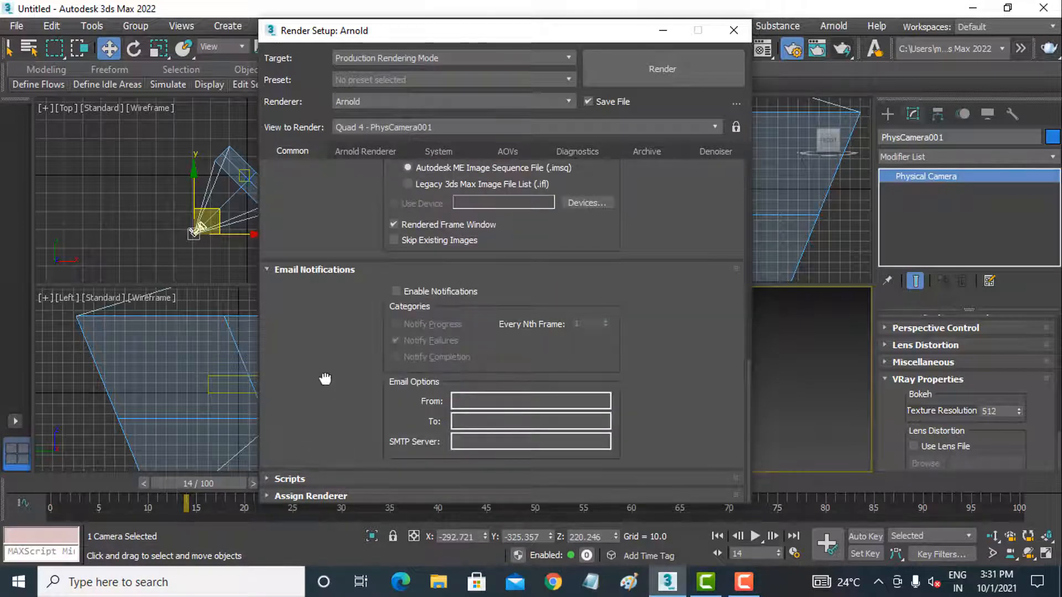
left_click(415, 292)
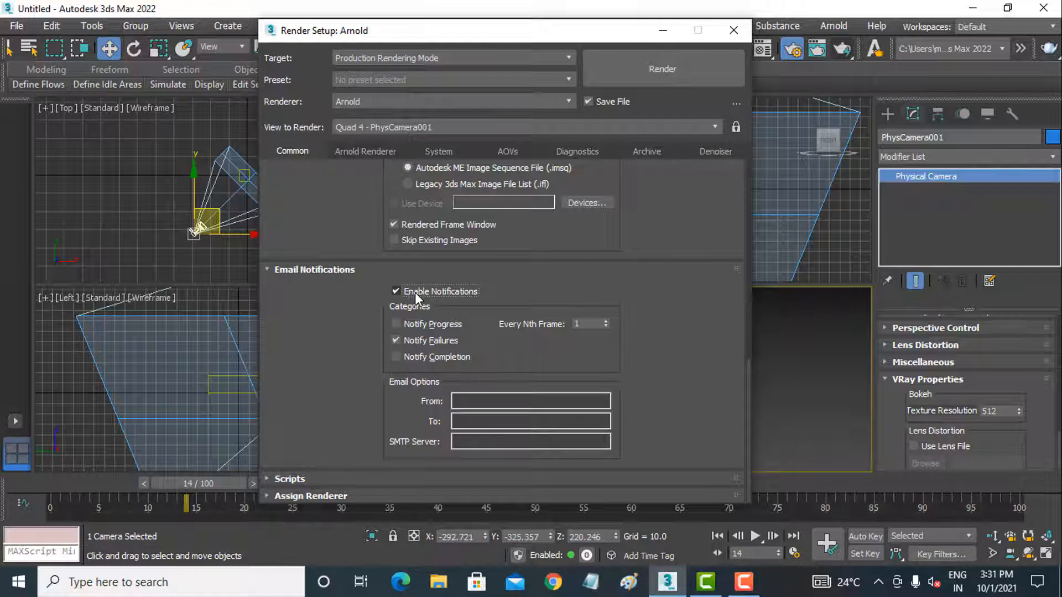
left_click(415, 292)
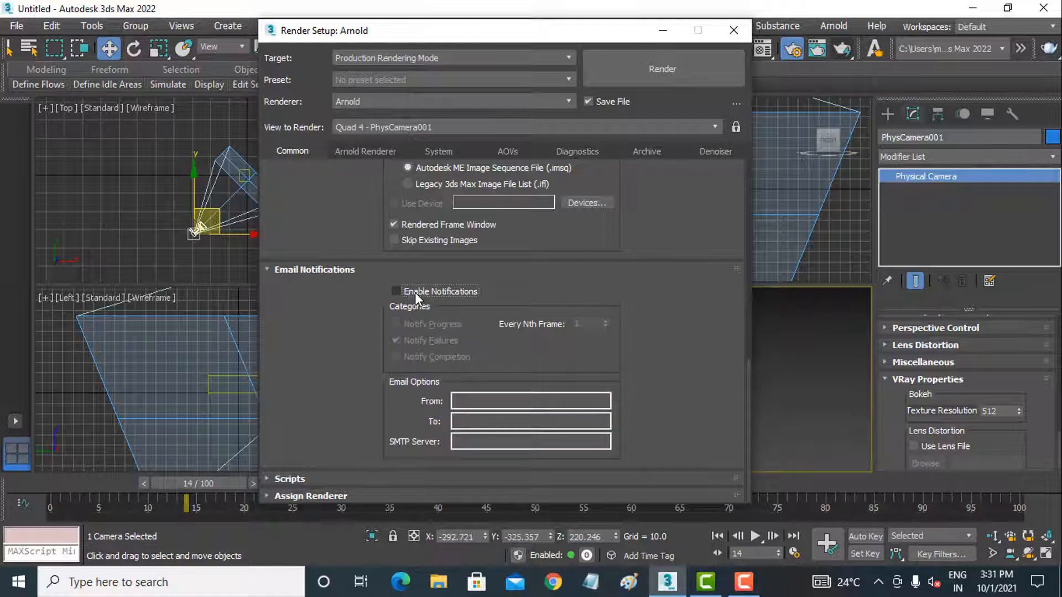
left_click(414, 292)
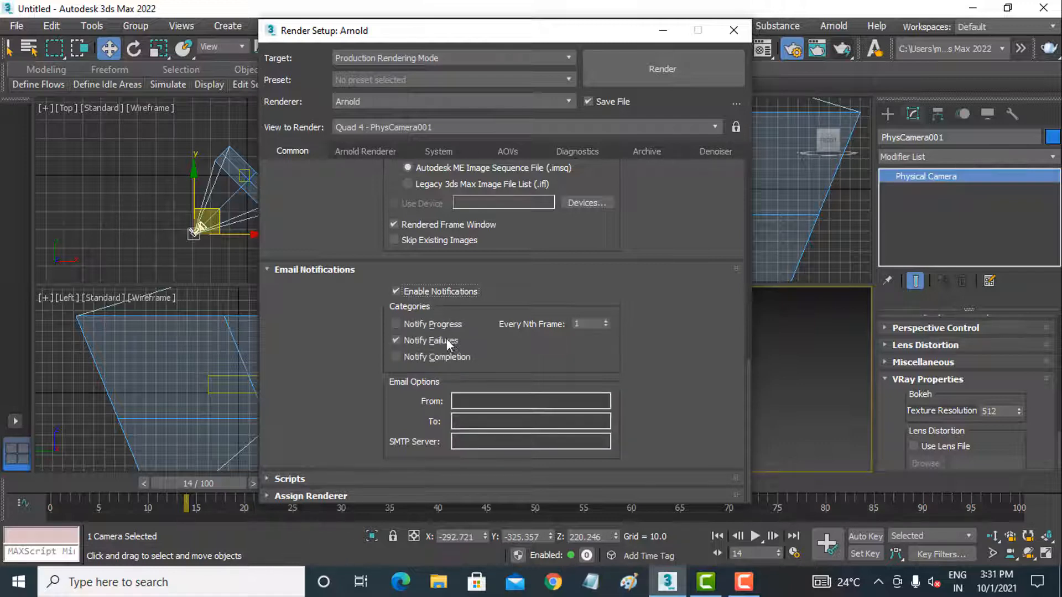
left_click(439, 293)
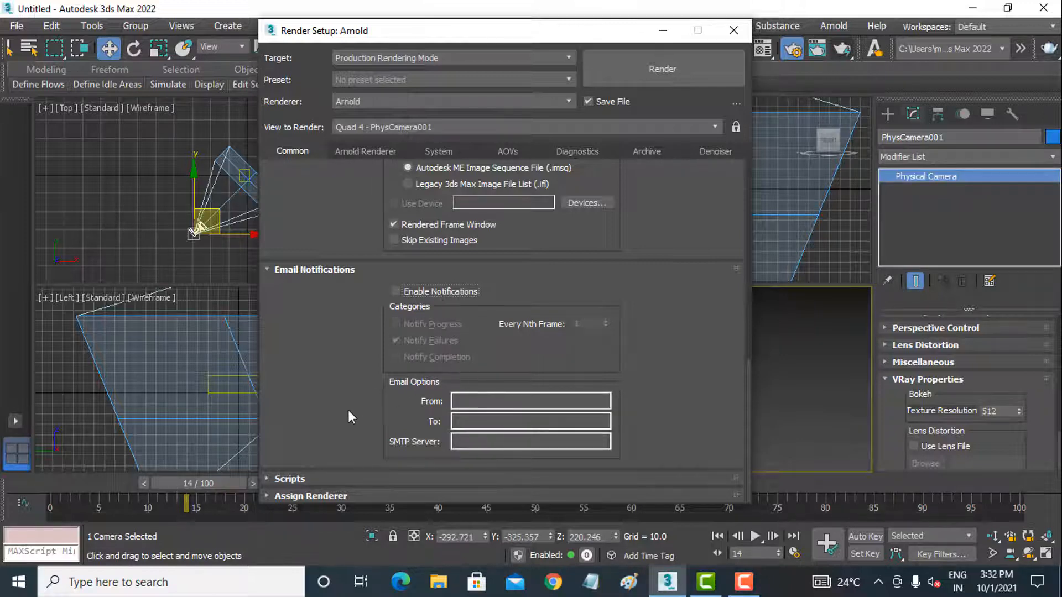
Step: Examine the pre- and post-render script settings and the available production renderers, keeping Arnold assigned
left_click(287, 479)
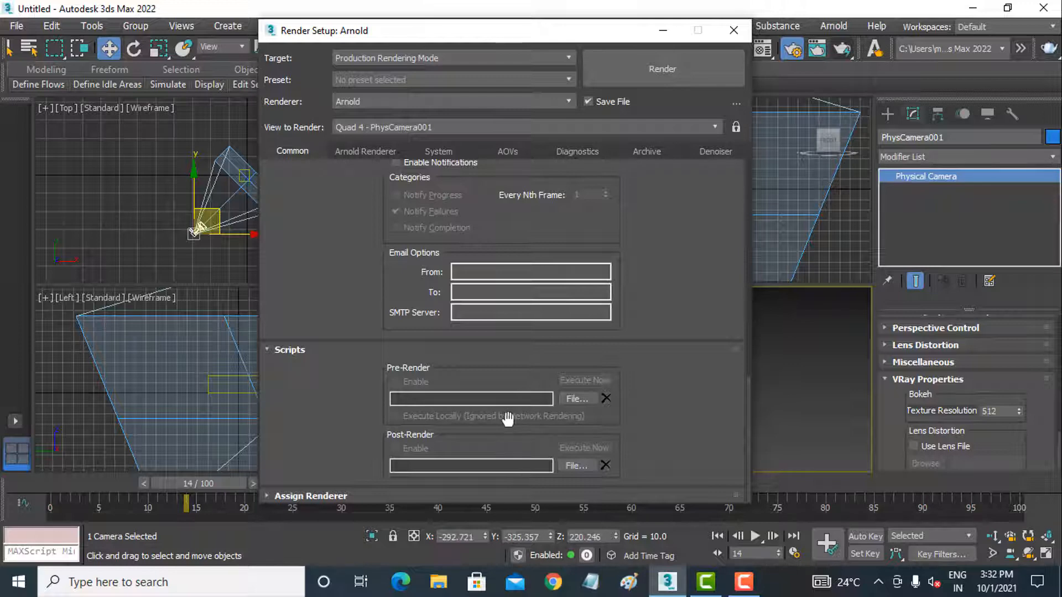
left_click(301, 496)
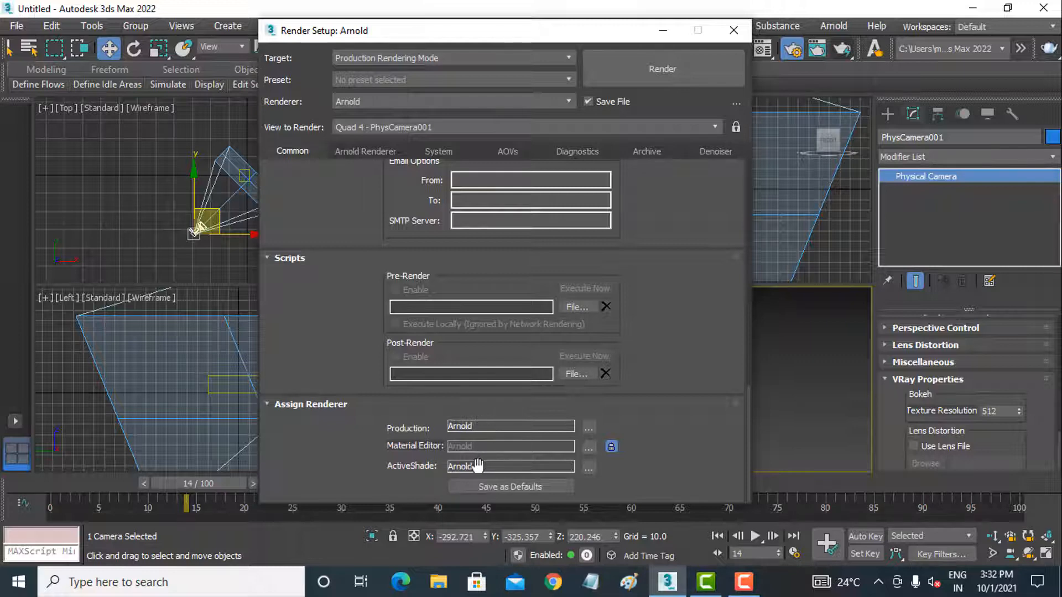
left_click(585, 429)
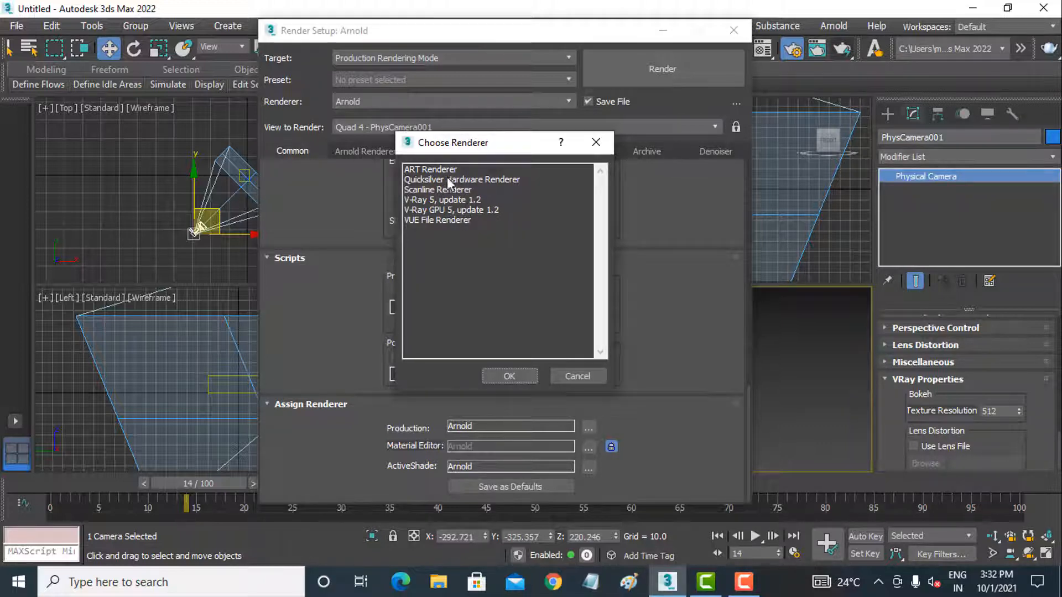
left_click(519, 375)
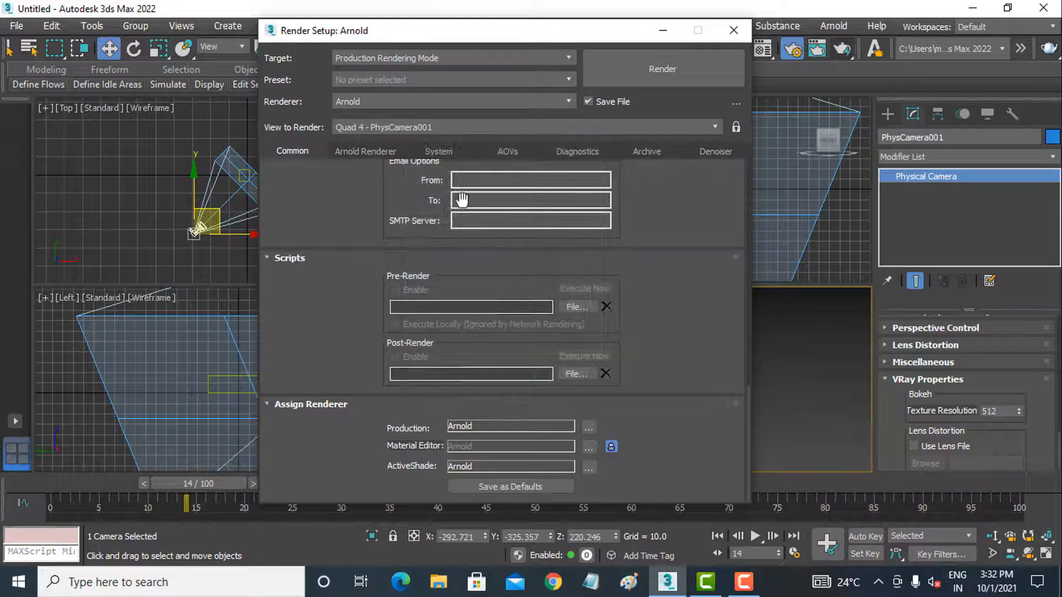
left_click(555, 103)
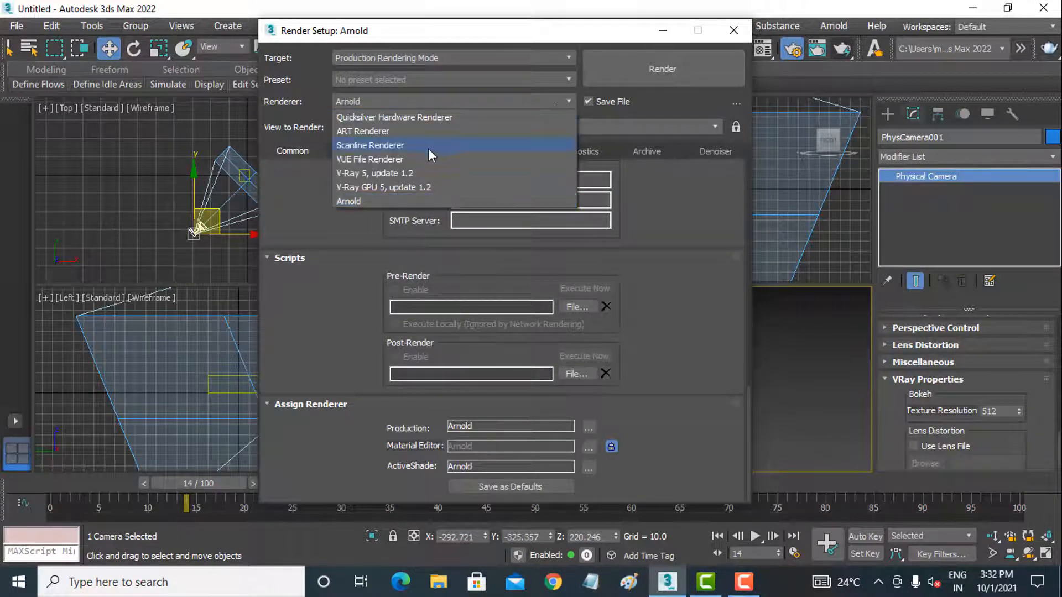
left_click(371, 202)
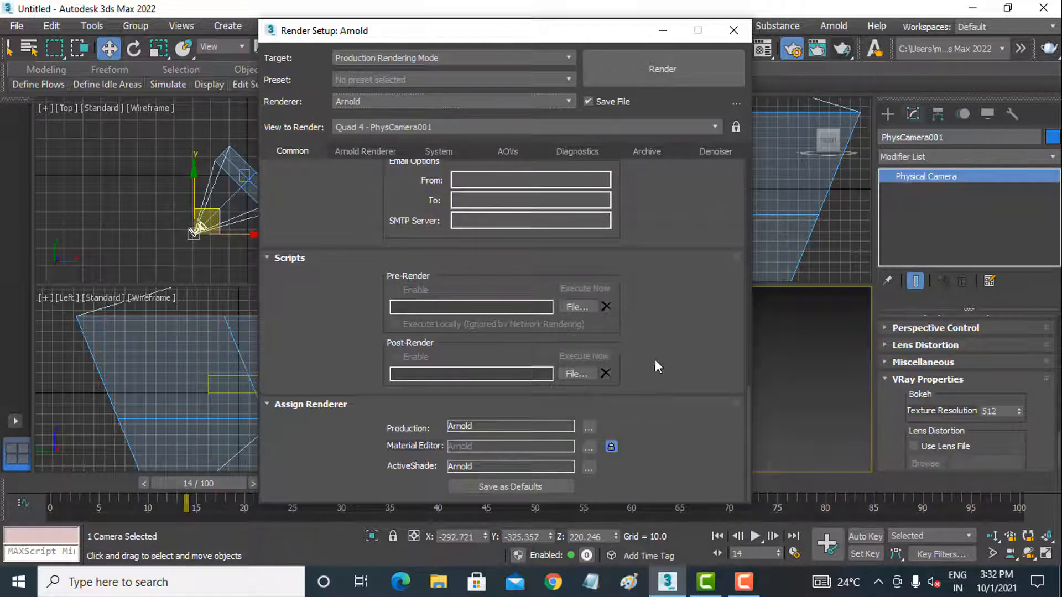
left_click(589, 429)
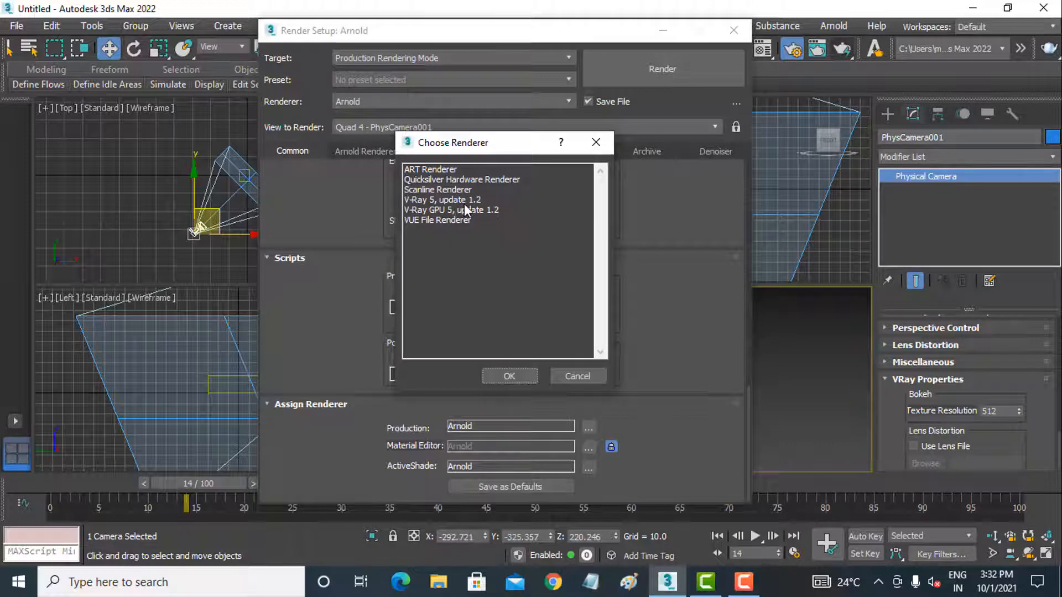
left_click(519, 376)
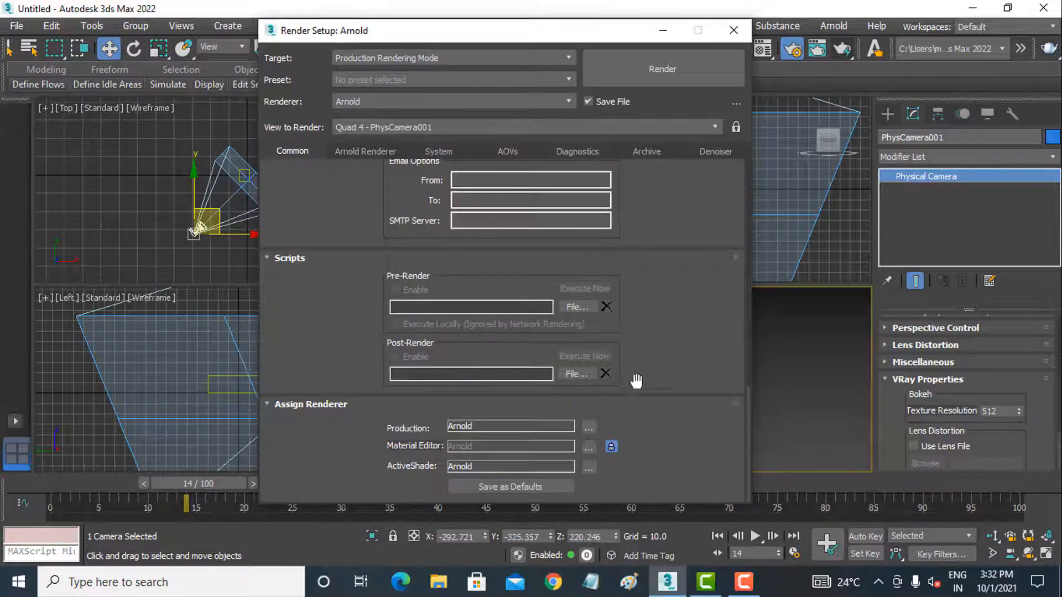
Step: Inspect the compatibility mode options in the Arnold renderer settings, keeping 3ds Max Maps Support
left_click(365, 152)
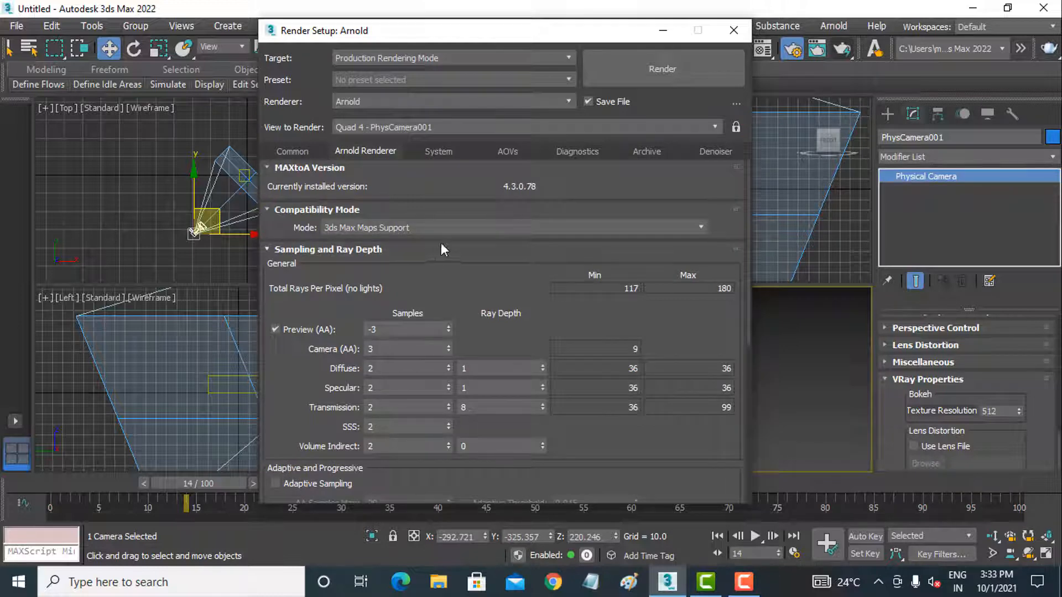
left_click(447, 228)
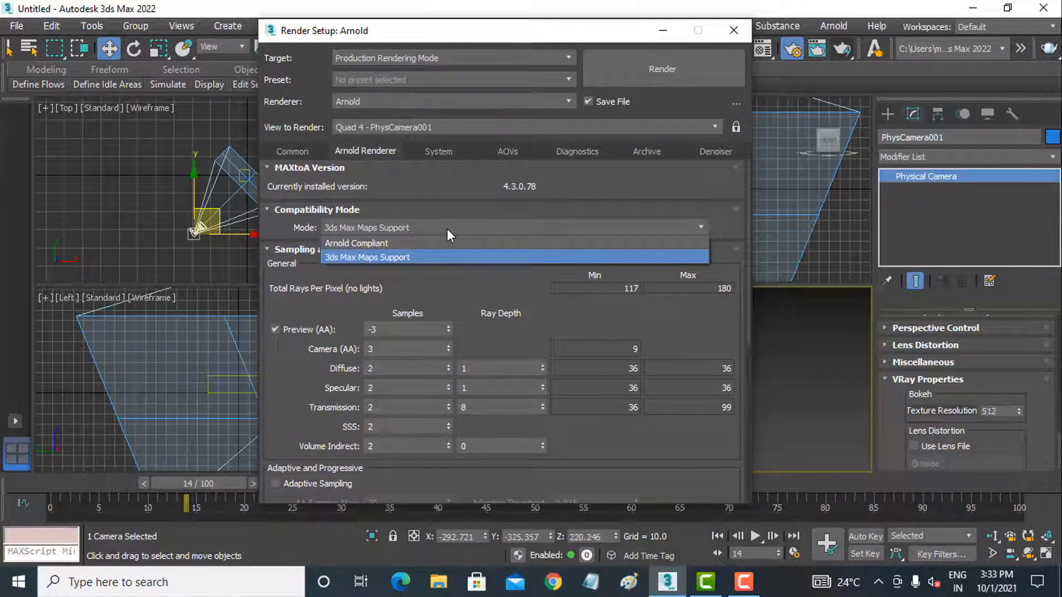
left_click(447, 228)
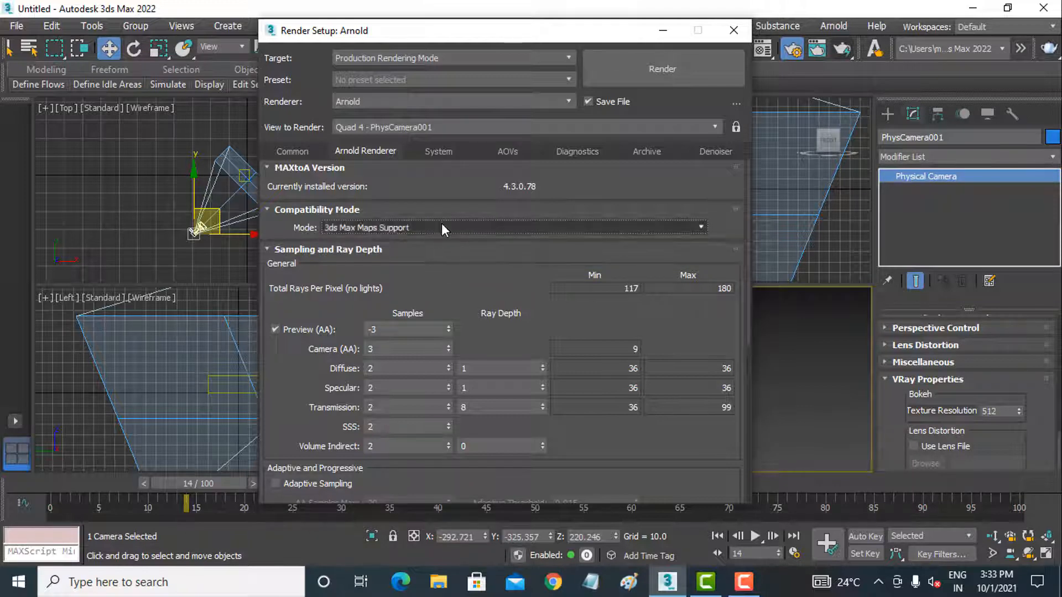
Step: Examine Arnold's Sampling and Ray Depth settings, from the diffuse, specular and transmission samples through the depth limits and advanced options
left_click_drag(424, 293, 426, 227)
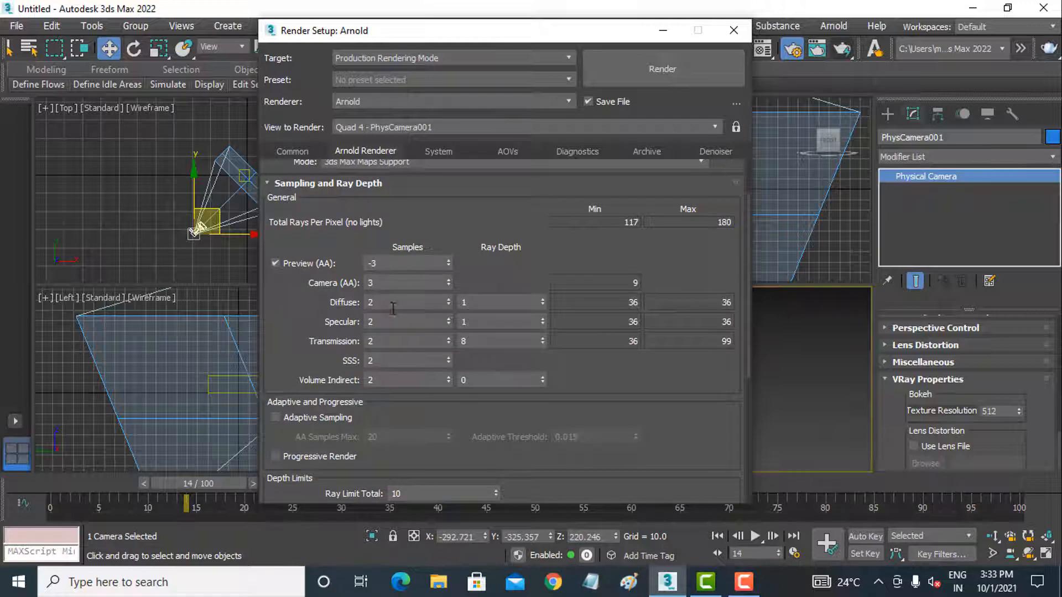
left_click_drag(466, 277, 441, 258)
double_click(371, 277)
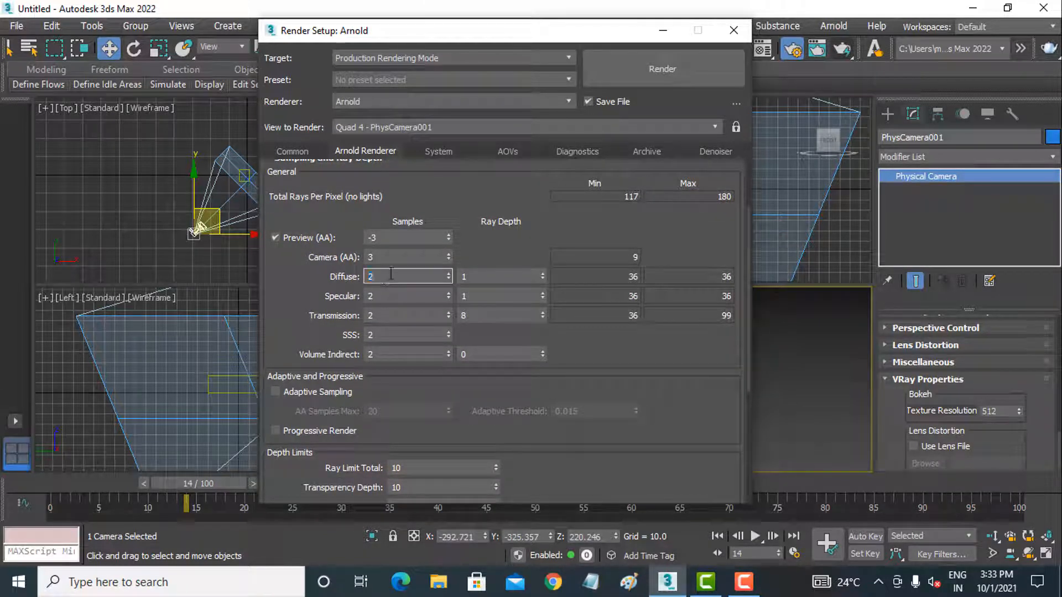
scroll(343, 297, "down", 1)
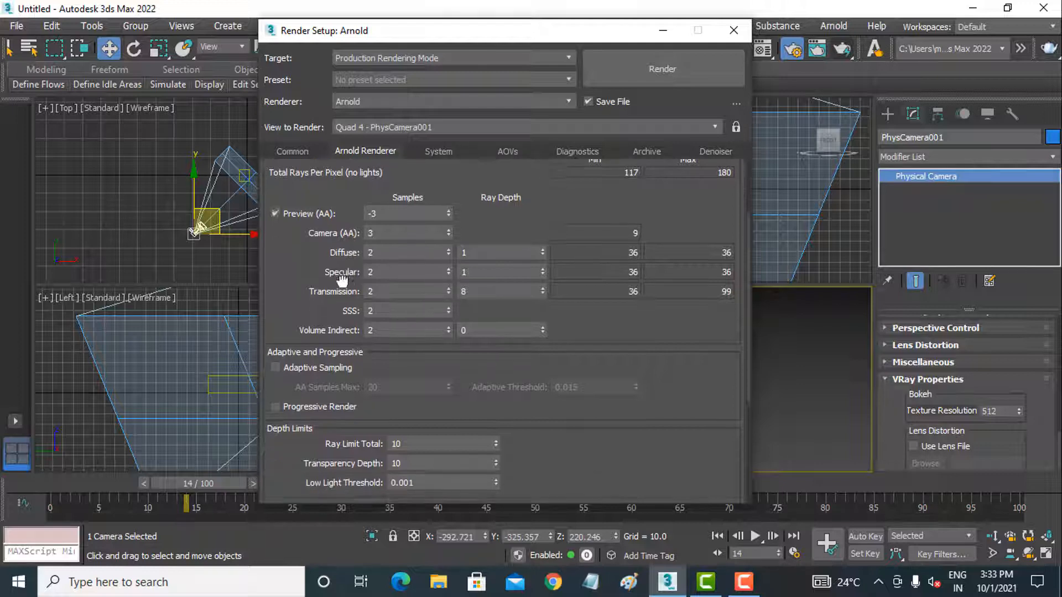
double_click(376, 269)
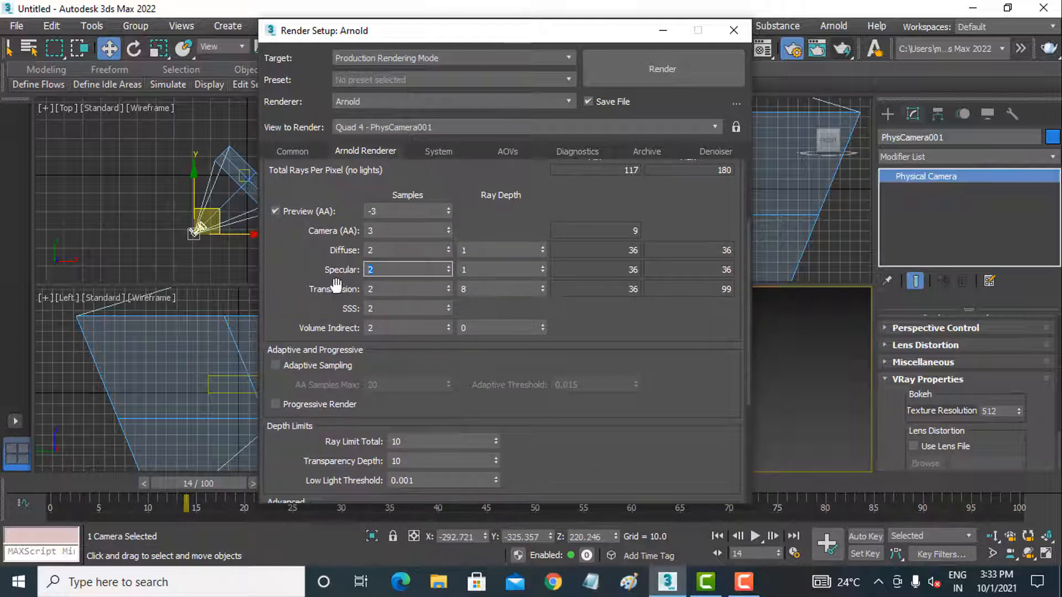
scroll(357, 282, "down", 1)
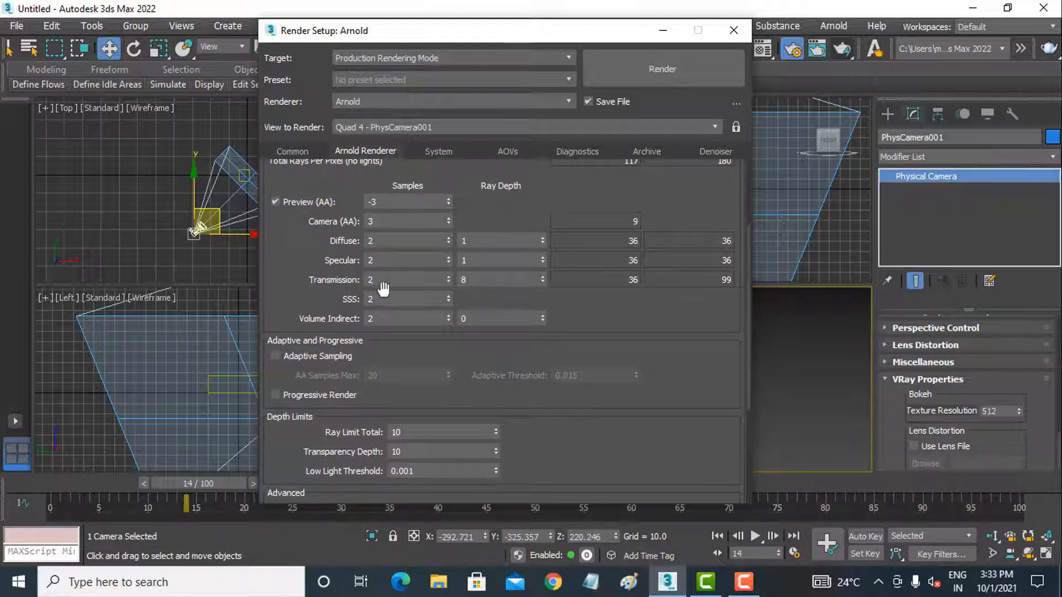
left_click_drag(328, 280, 347, 255)
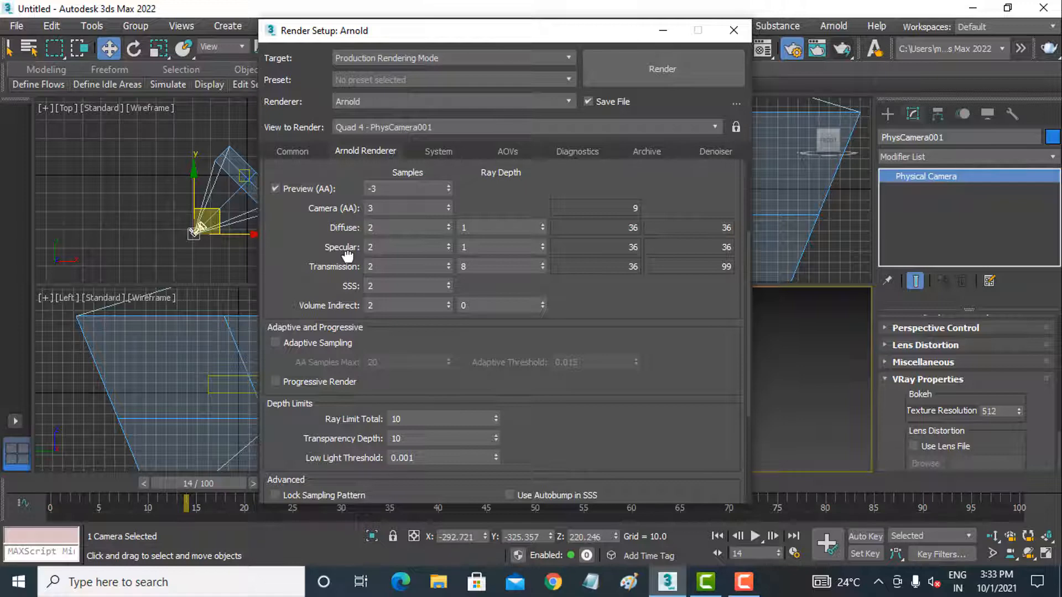
left_click_drag(349, 247, 393, 171)
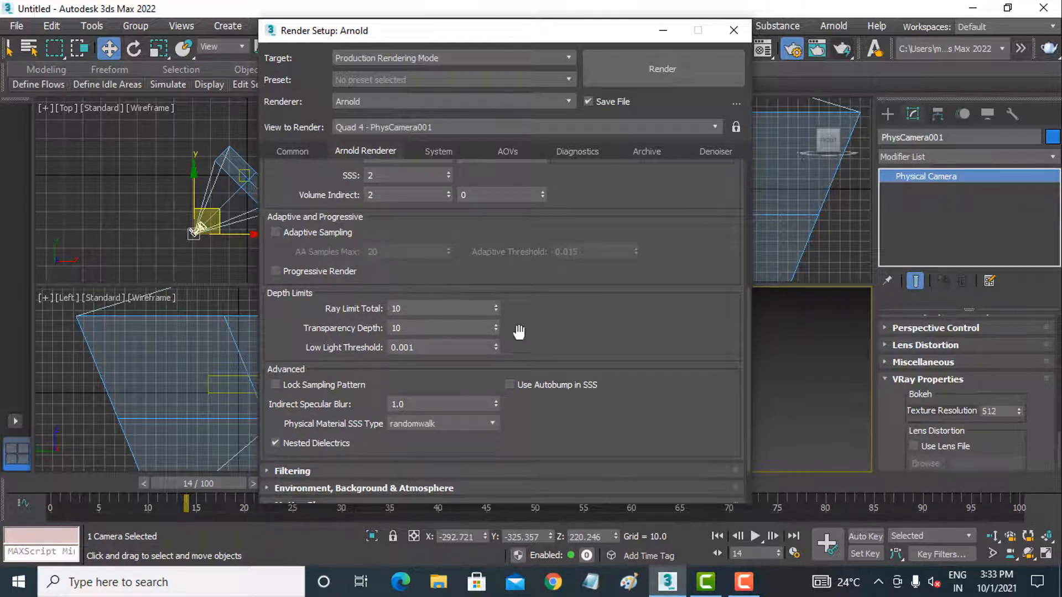
left_click_drag(562, 339, 570, 271)
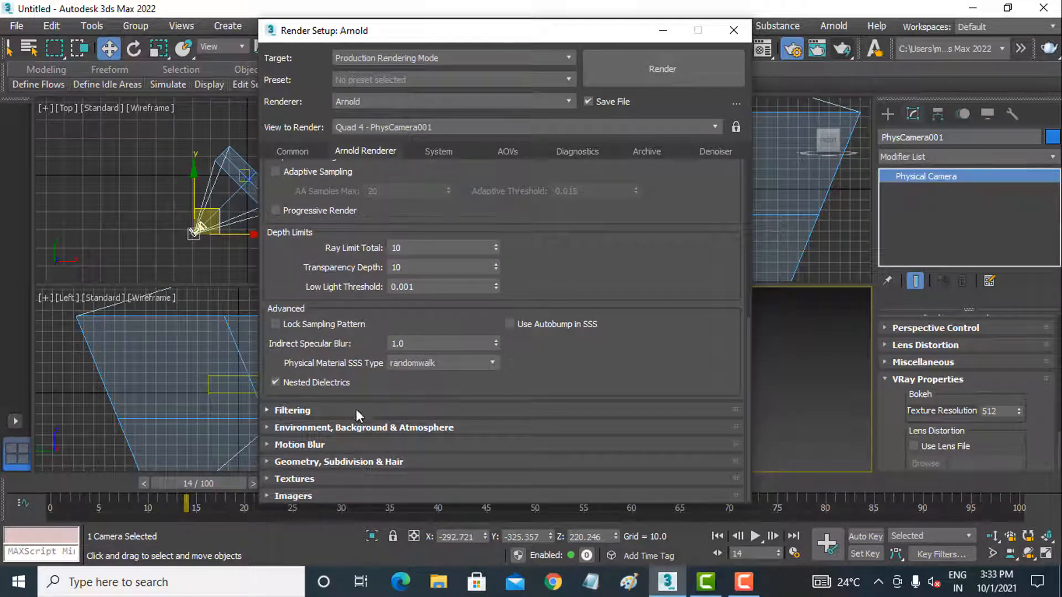
Step: Inspect the Filtering settings and the available sample filter types, keeping Gaussian (default)
left_click(308, 413)
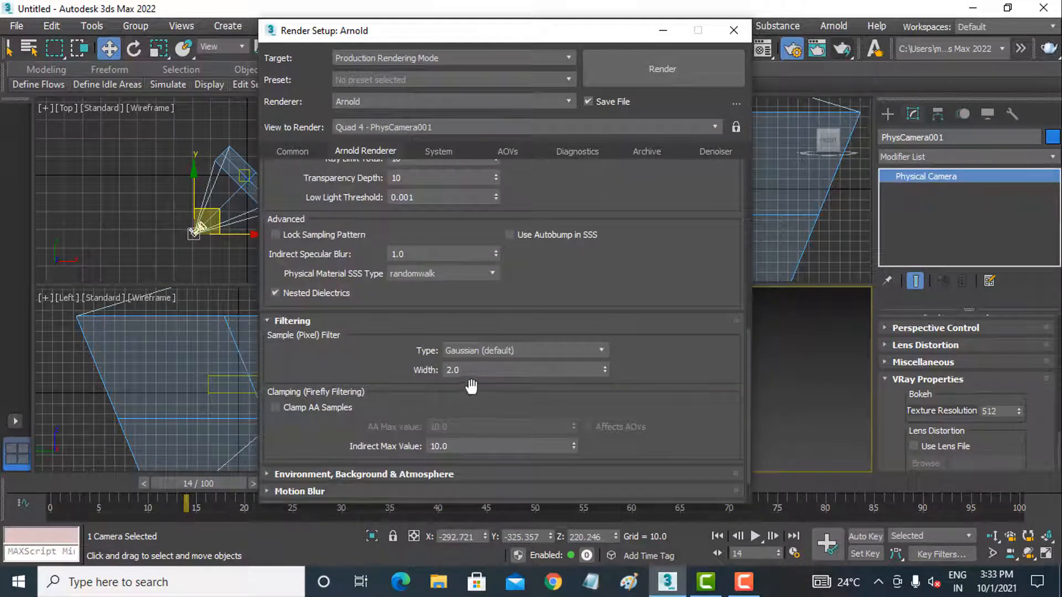
left_click(523, 351)
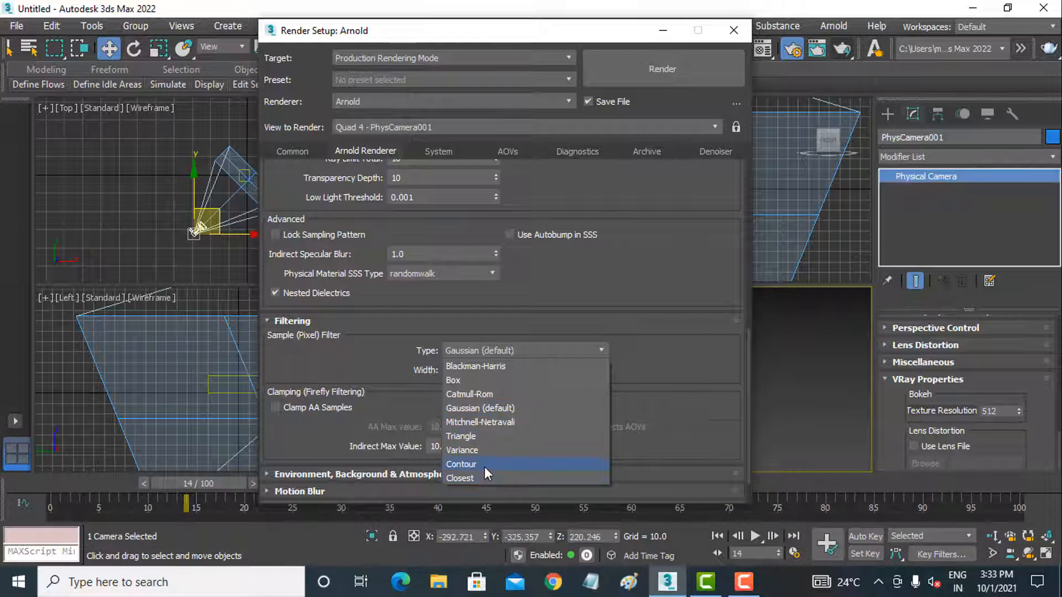
left_click(513, 408)
scroll(538, 373, "down", 2)
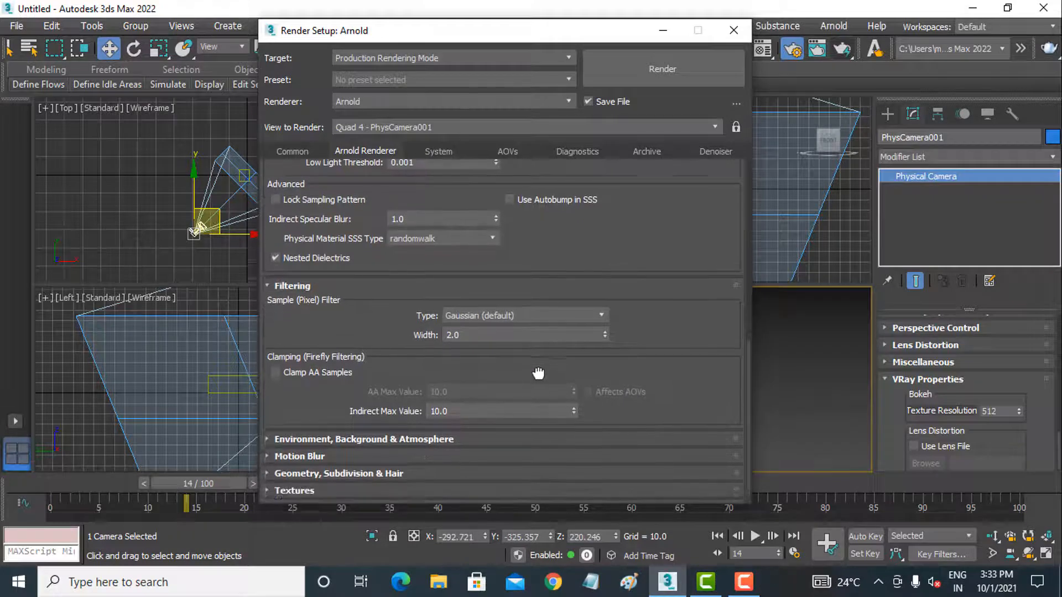
scroll(538, 373, "down", 1)
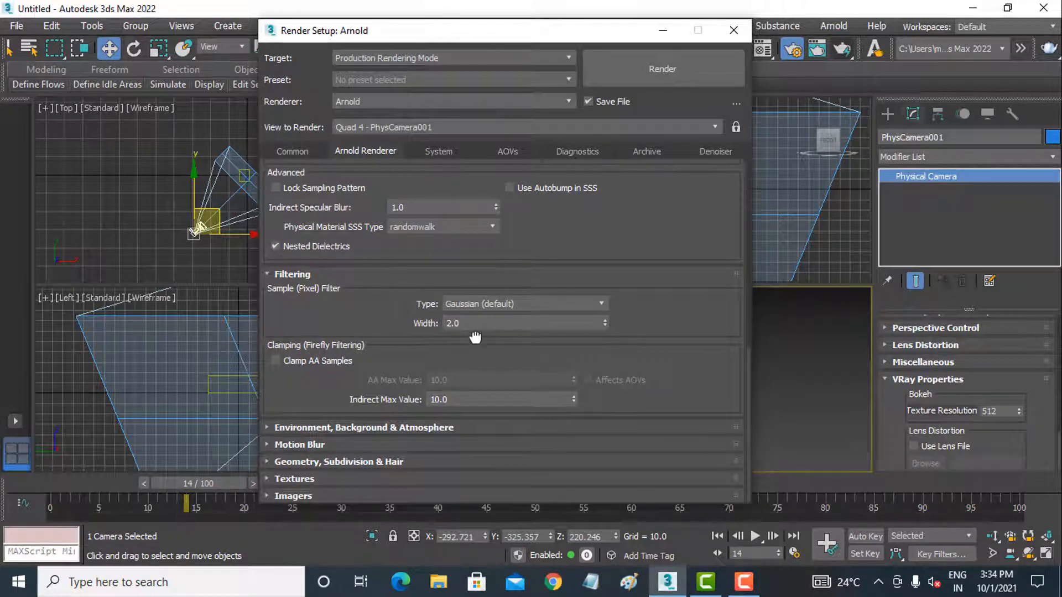
Step: Set the Environment, Background & Atmosphere mode to Advanced
left_click(360, 428)
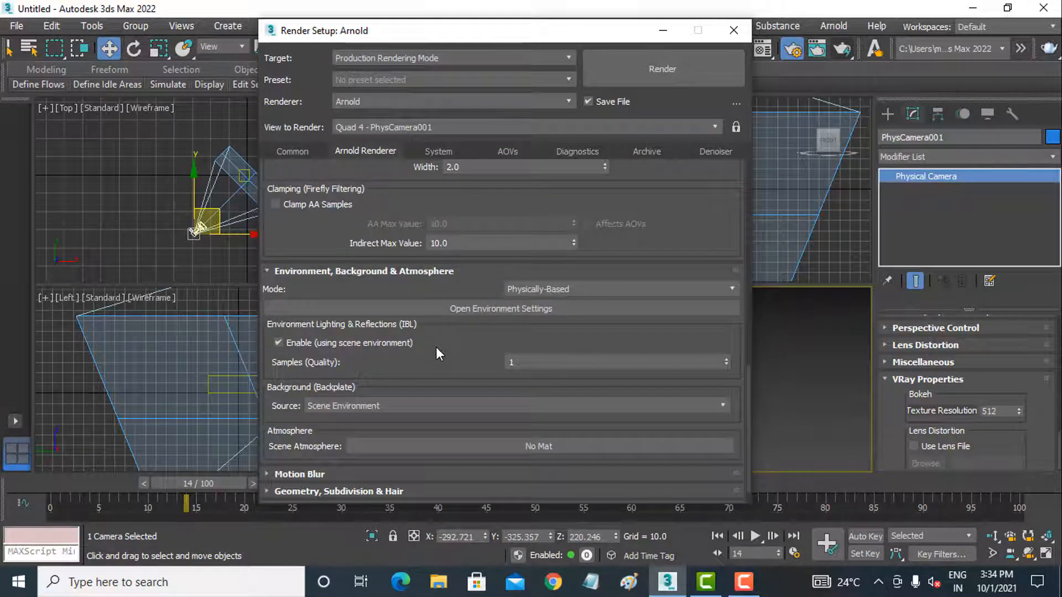
scroll(437, 343, "down", 1)
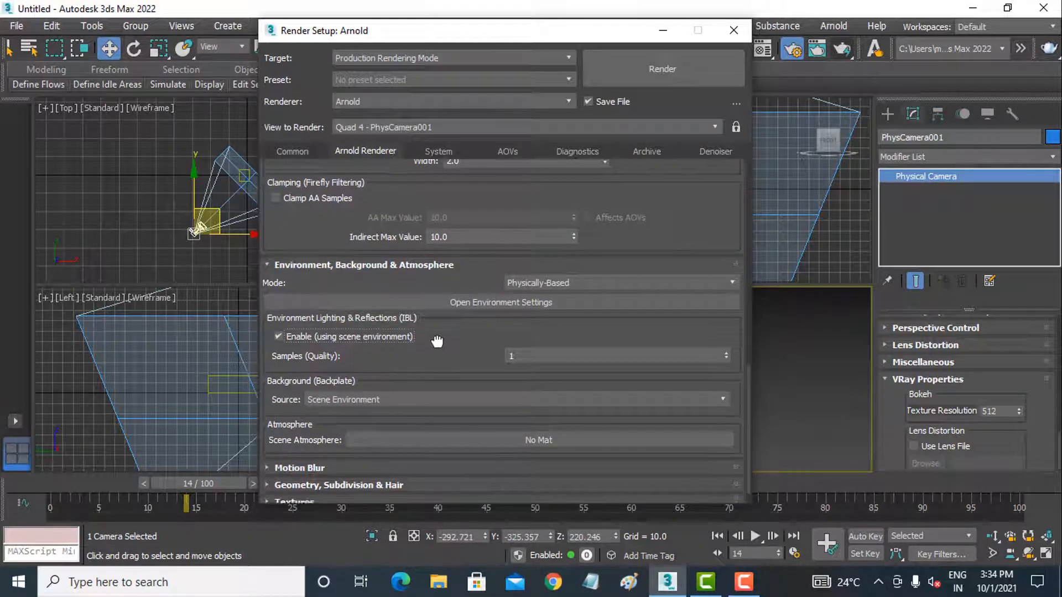
left_click(570, 281)
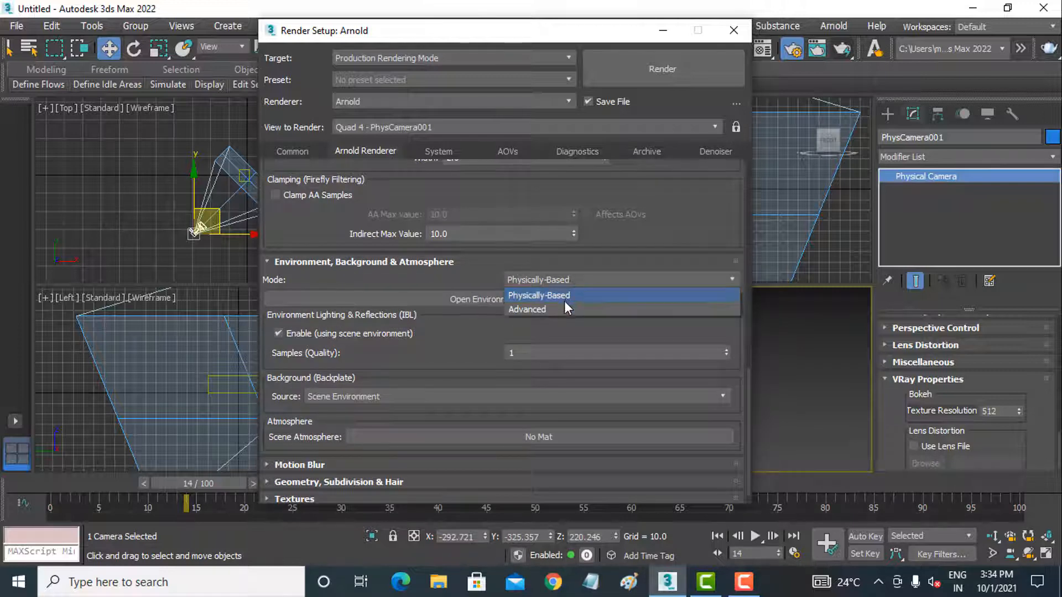
left_click(563, 308)
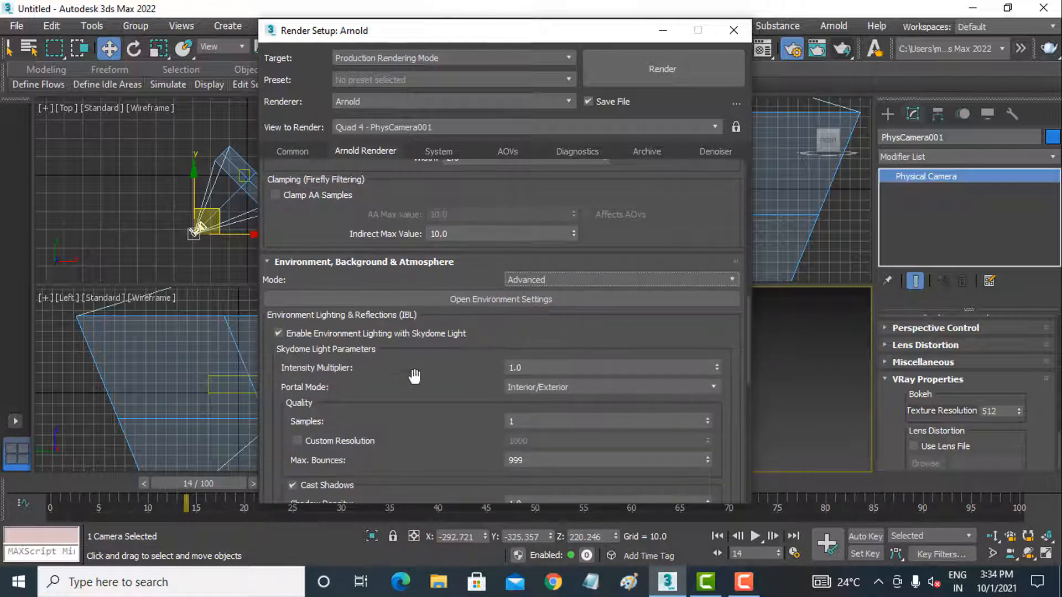
Step: Review the skydome light's intensity, quality, shadow and emit settings, along with the background visibility options
left_click(537, 366)
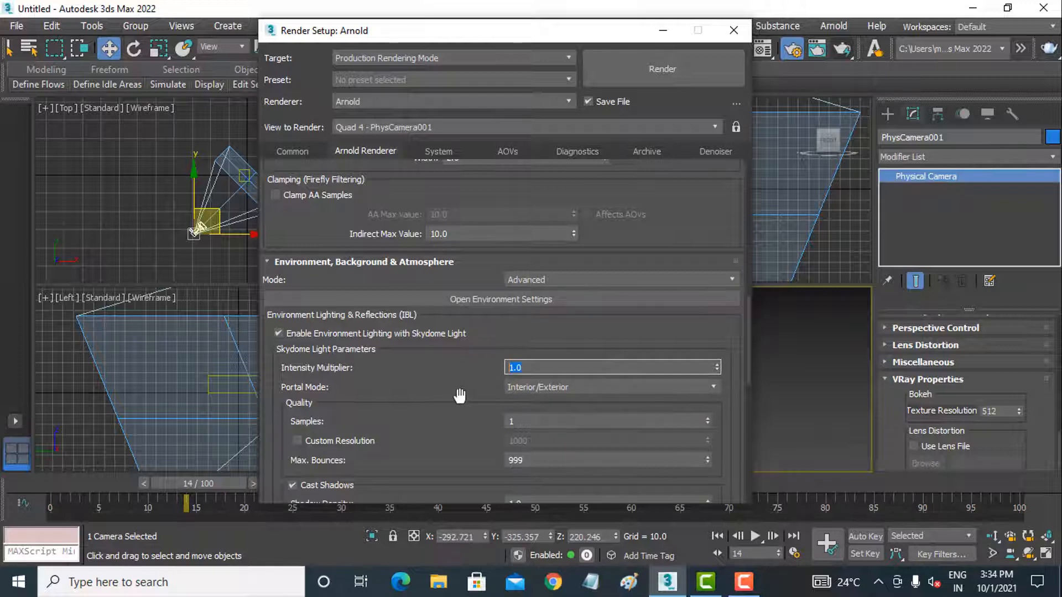
left_click_drag(459, 394, 463, 339)
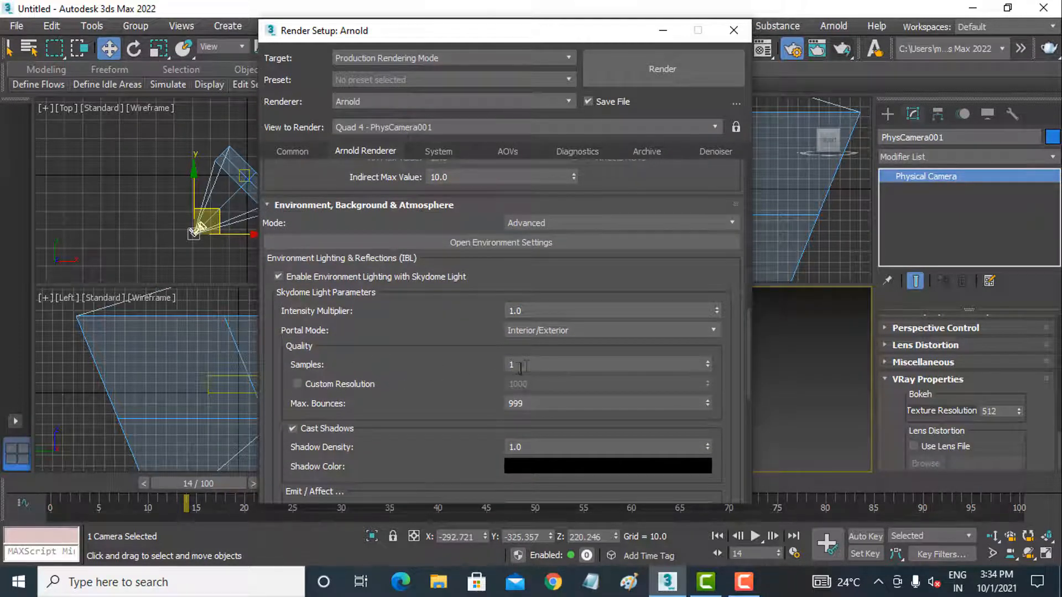
left_click(505, 363)
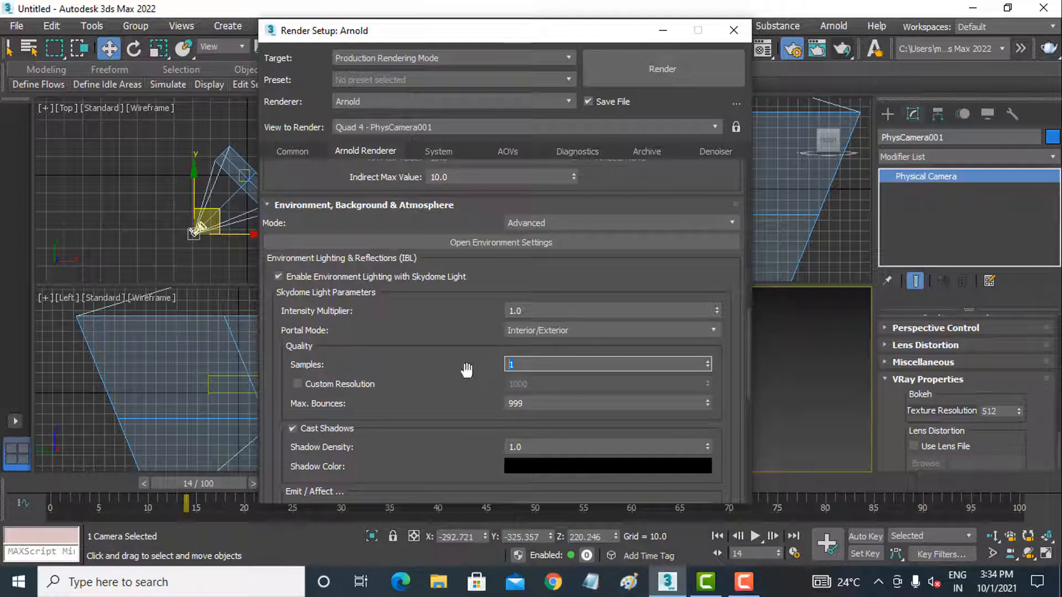
left_click_drag(448, 408, 453, 354)
left_click_drag(441, 395, 459, 378)
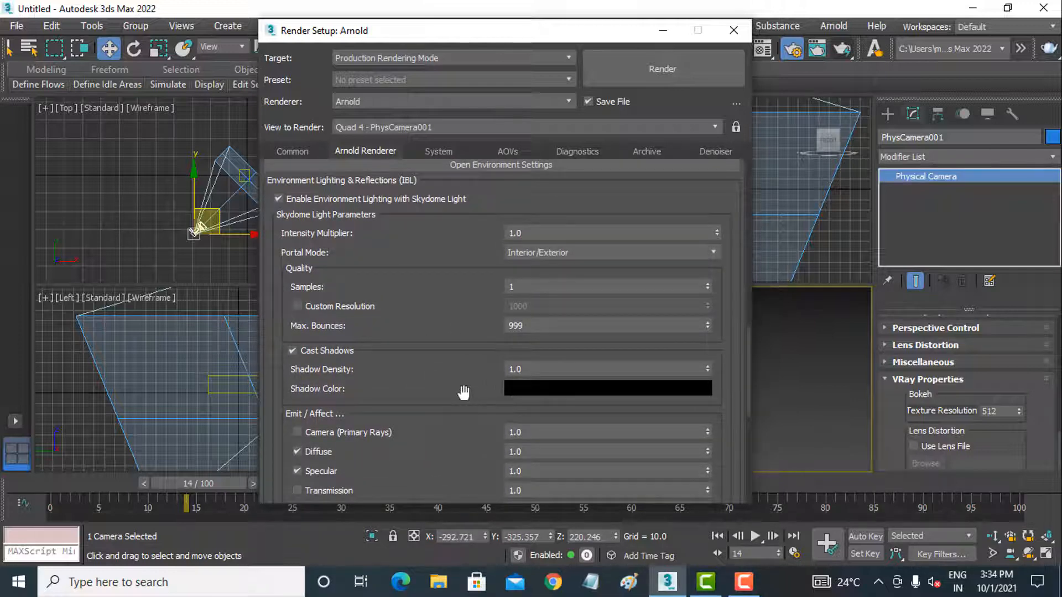
left_click_drag(443, 393, 458, 267)
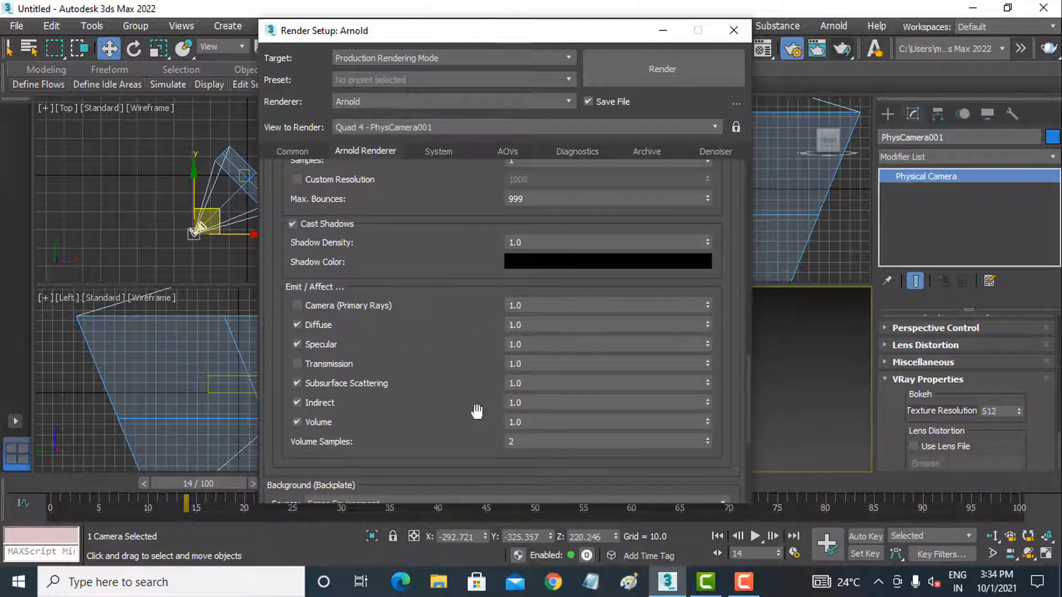
left_click_drag(434, 436, 414, 150)
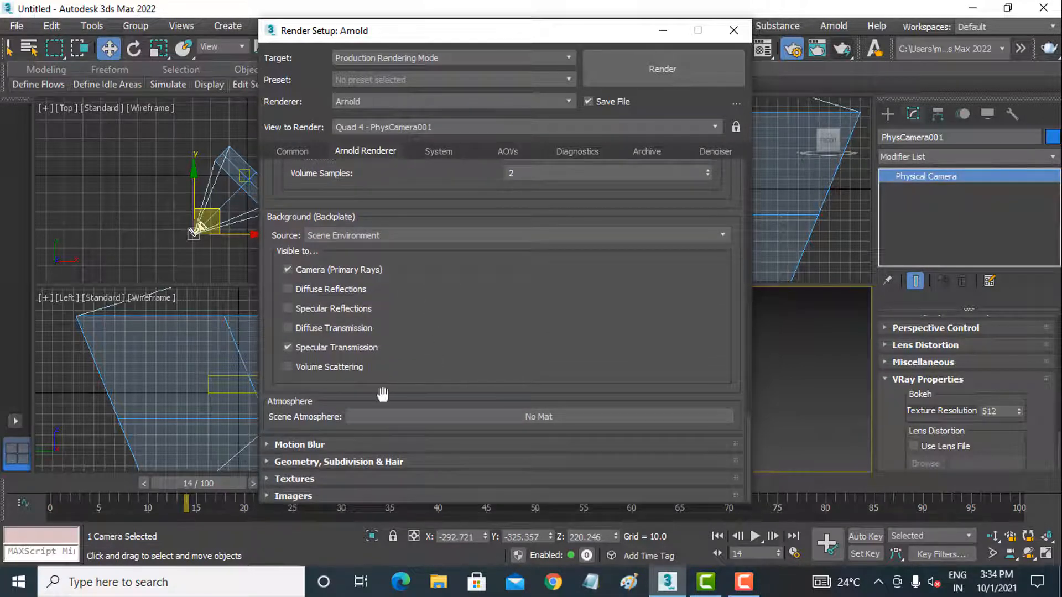
Step: Examine the Motion Blur settings, including the physical camera option, shutter behaviour and shutter type
left_click(338, 448)
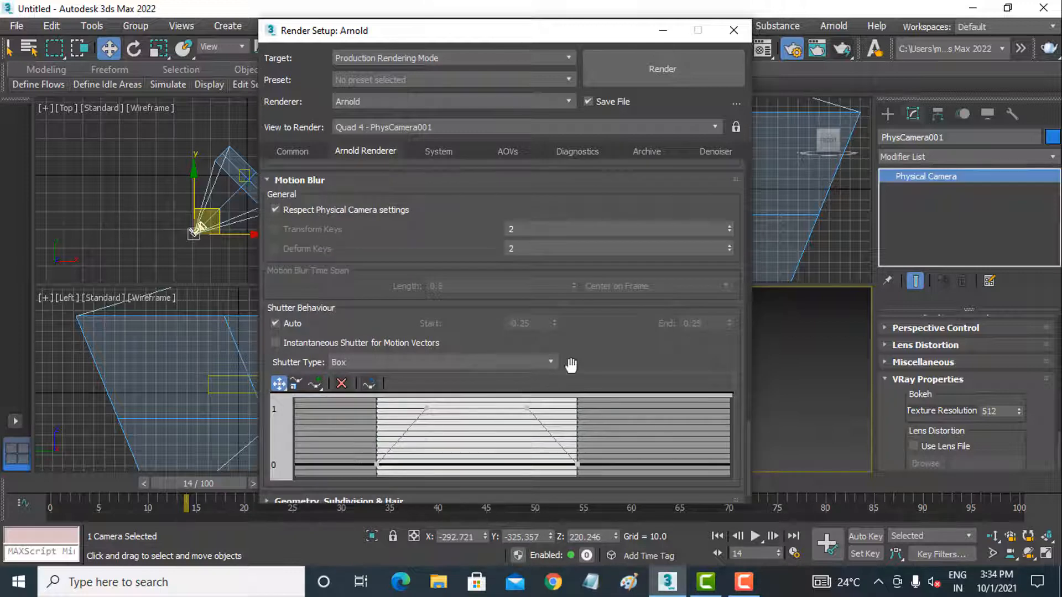
left_click_drag(571, 360, 573, 319)
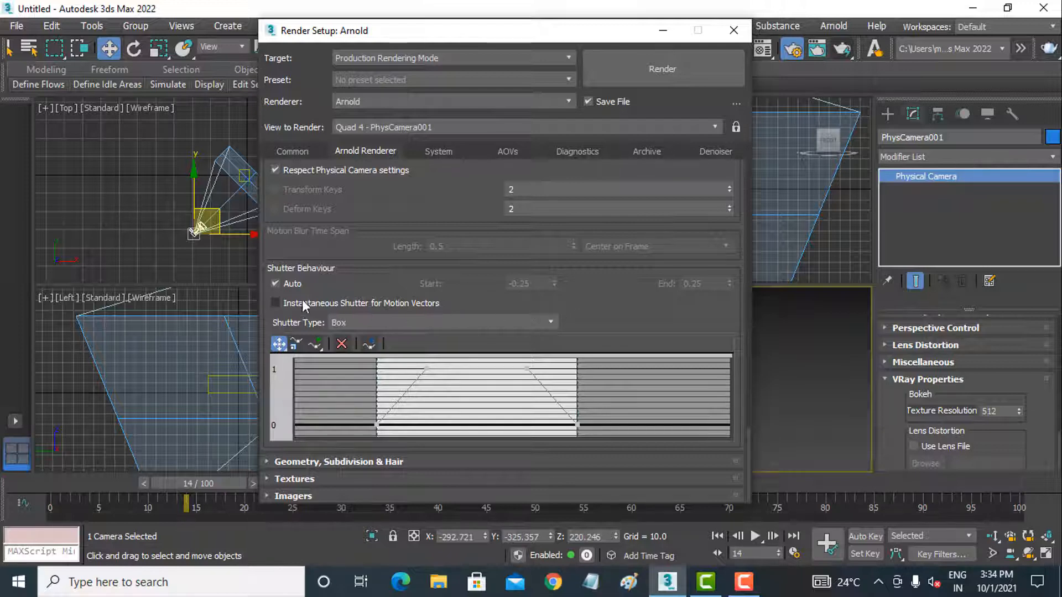
left_click_drag(356, 231, 362, 315)
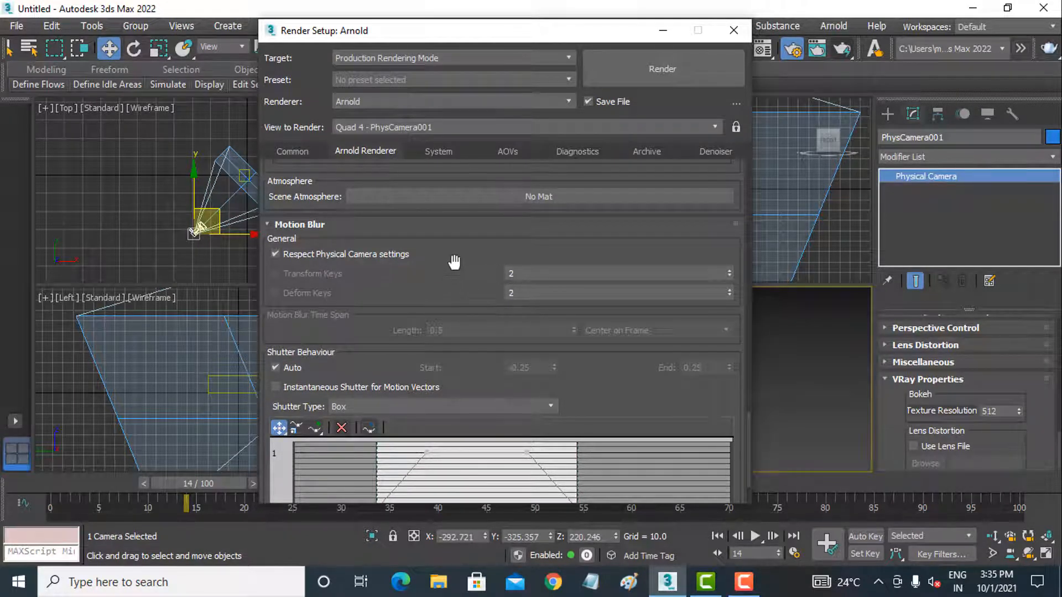
scroll(586, 354, "down", 3)
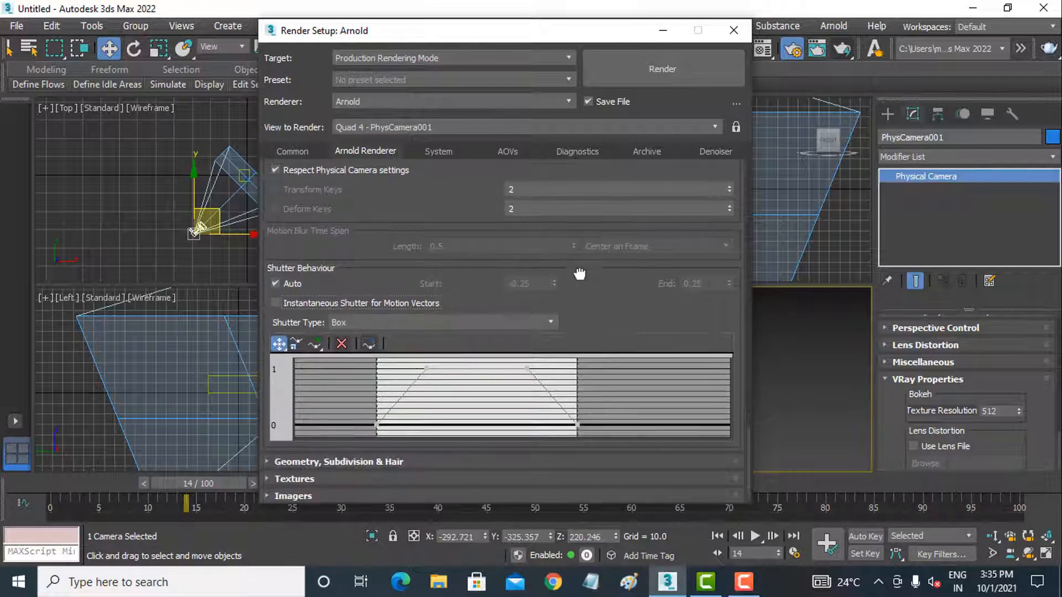
Step: Review the Geometry, Subdivision & Hair settings and the Textures options of the Arnold renderer
left_click(337, 463)
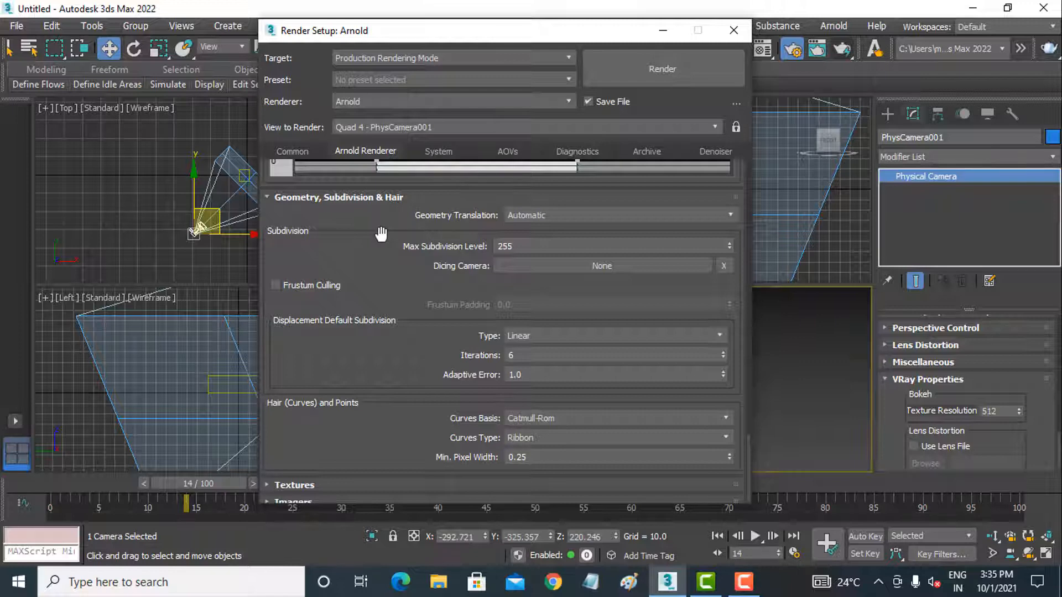
left_click_drag(381, 234, 378, 229)
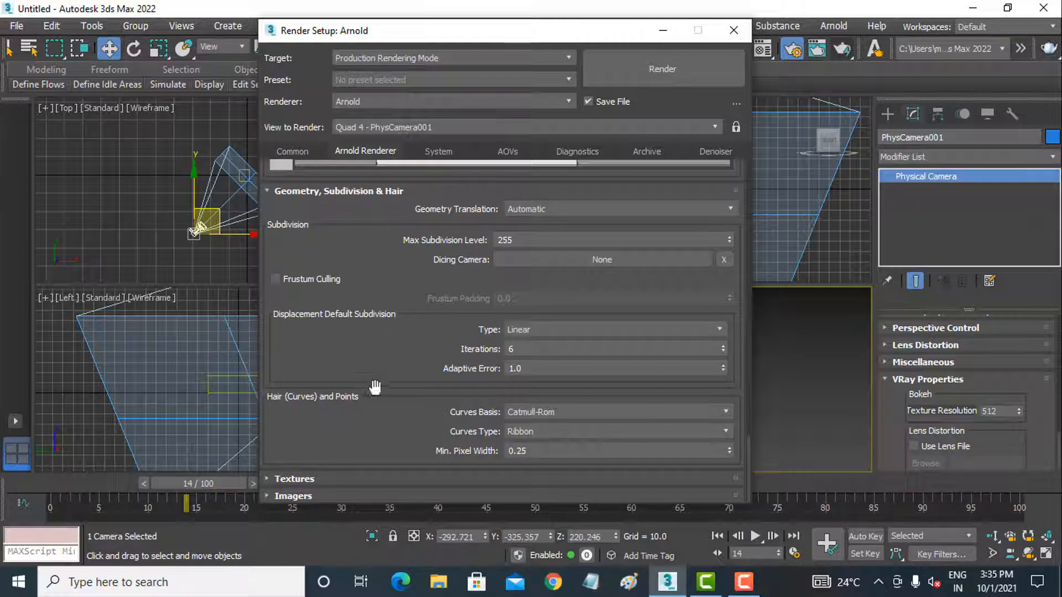
left_click(317, 479)
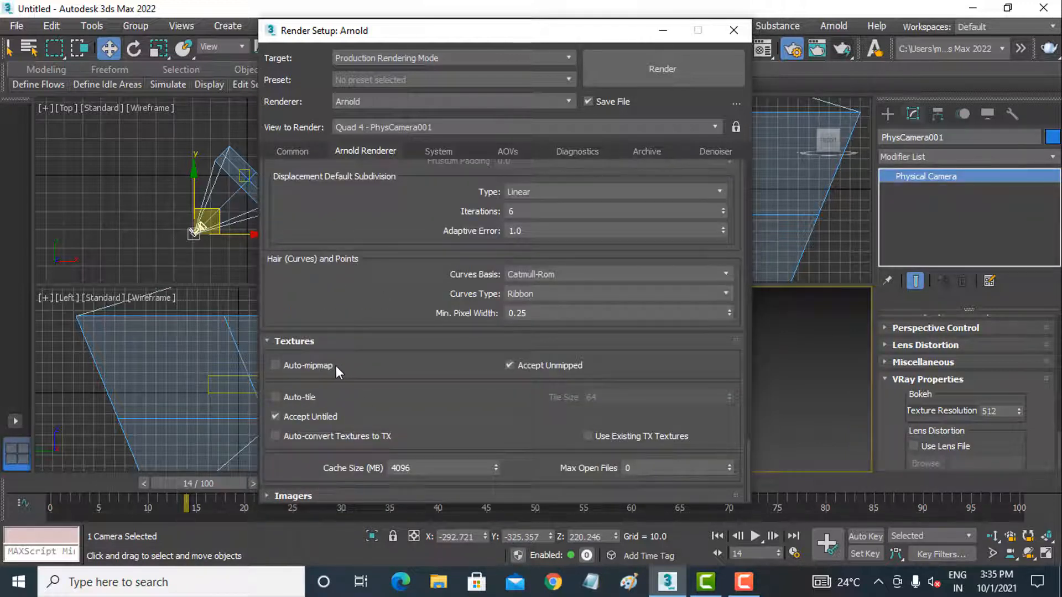
mouse_move(309, 370)
Step: Inspect the Imagers section and the imager types that can be added, without adding one
left_click(293, 496)
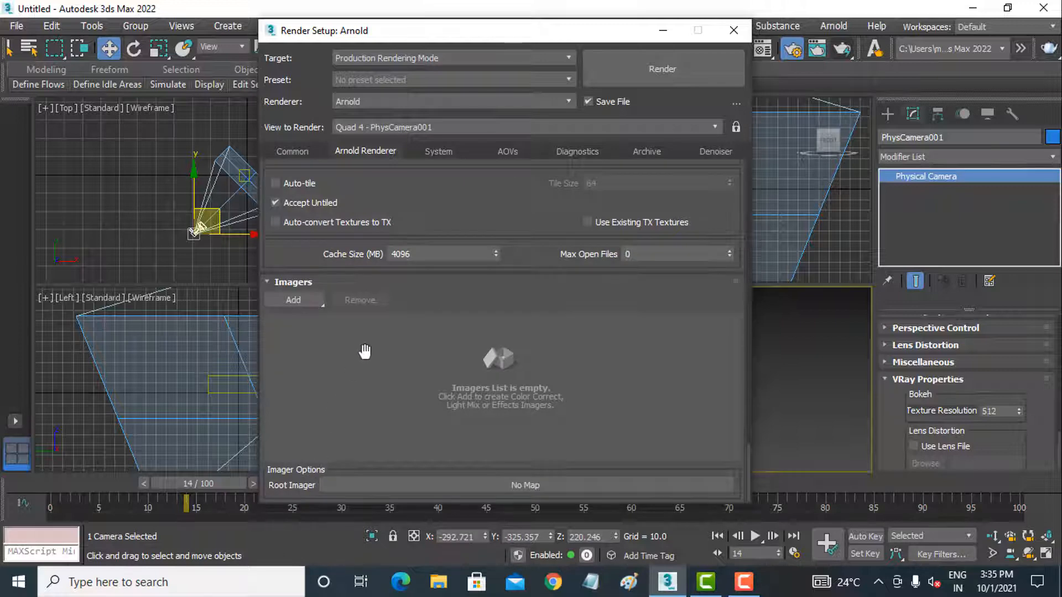
left_click(313, 304)
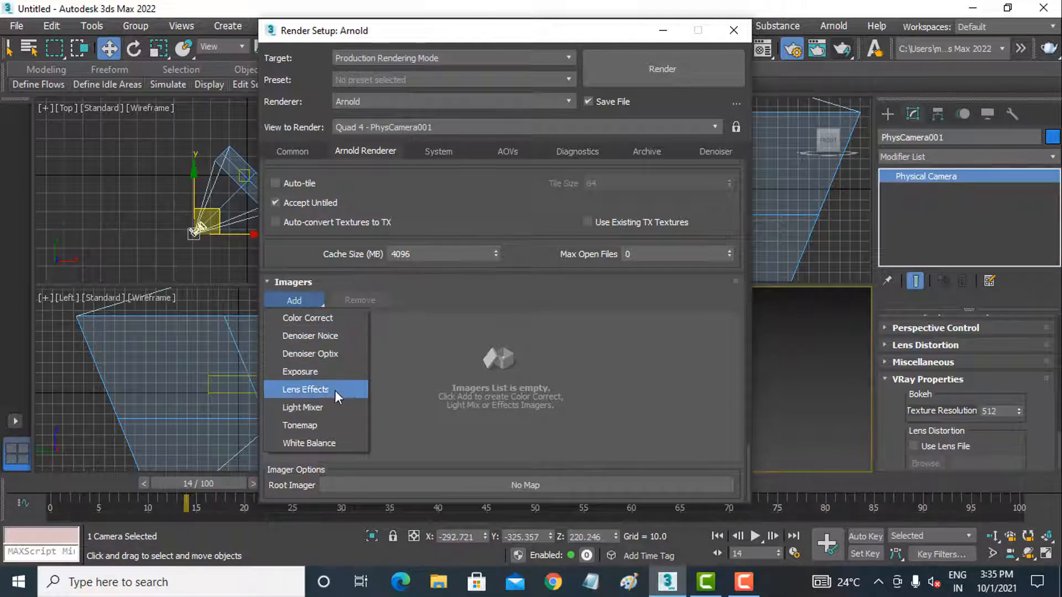
left_click(417, 326)
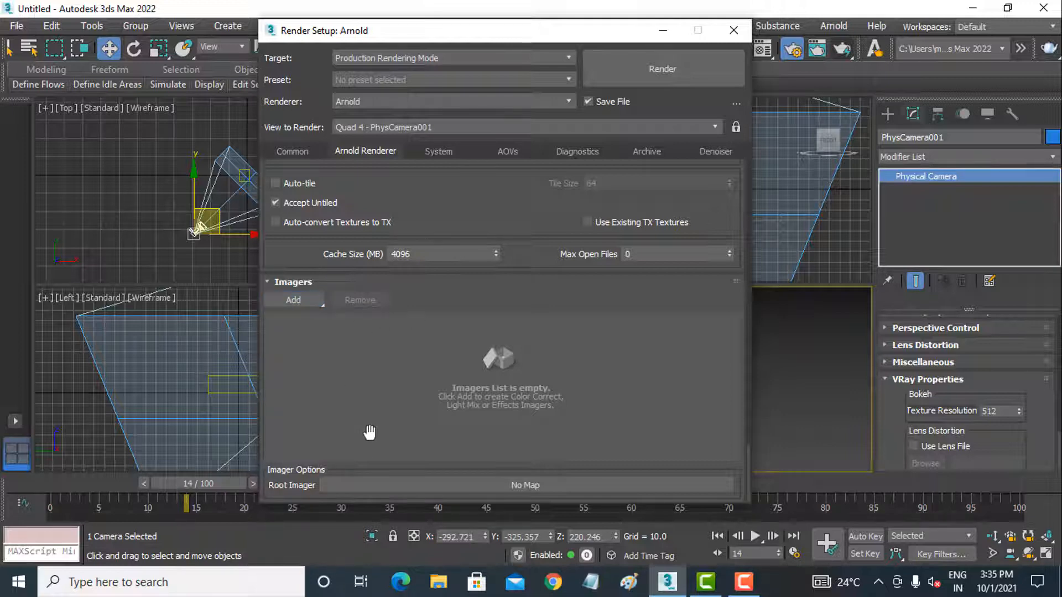
Step: Inspect the system render settings and the bucket scanning options, keeping Spiral
left_click(435, 158)
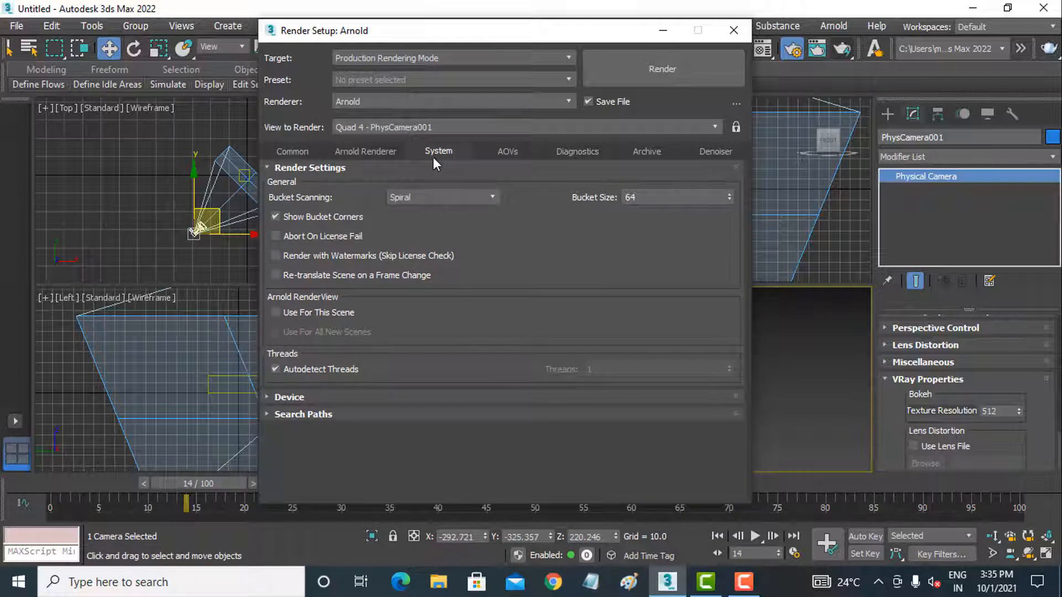
left_click(425, 200)
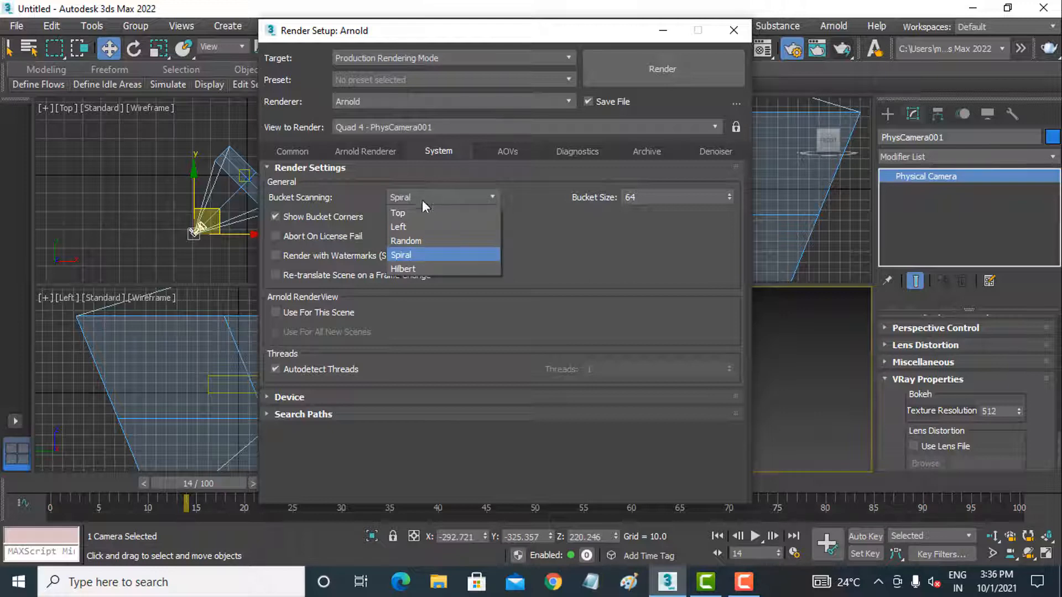
left_click(450, 197)
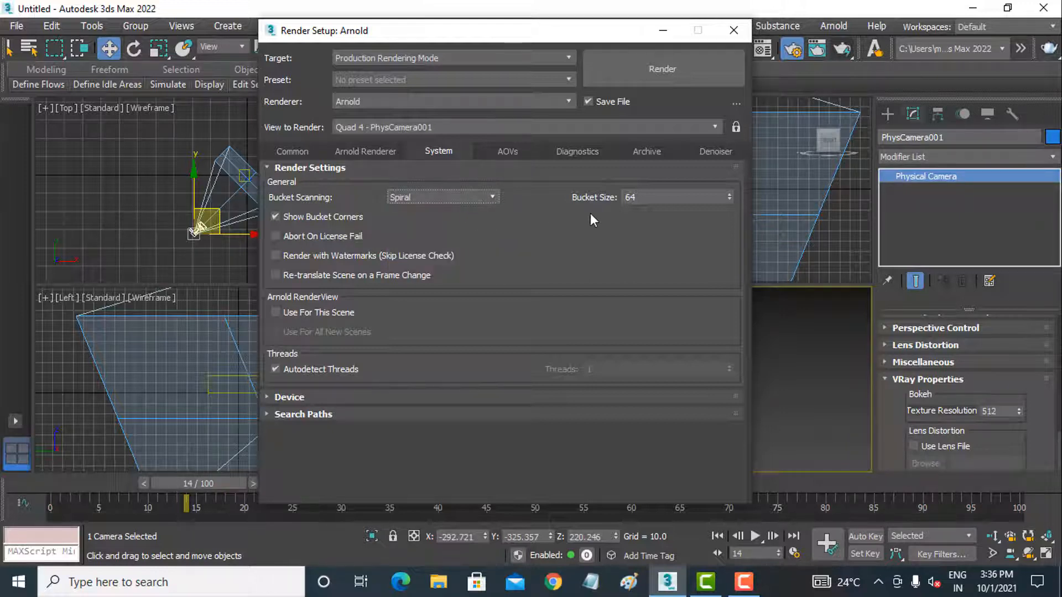
Step: Examine the bucket size, the render device selection and the search paths in the Arnold system settings
double_click(618, 198)
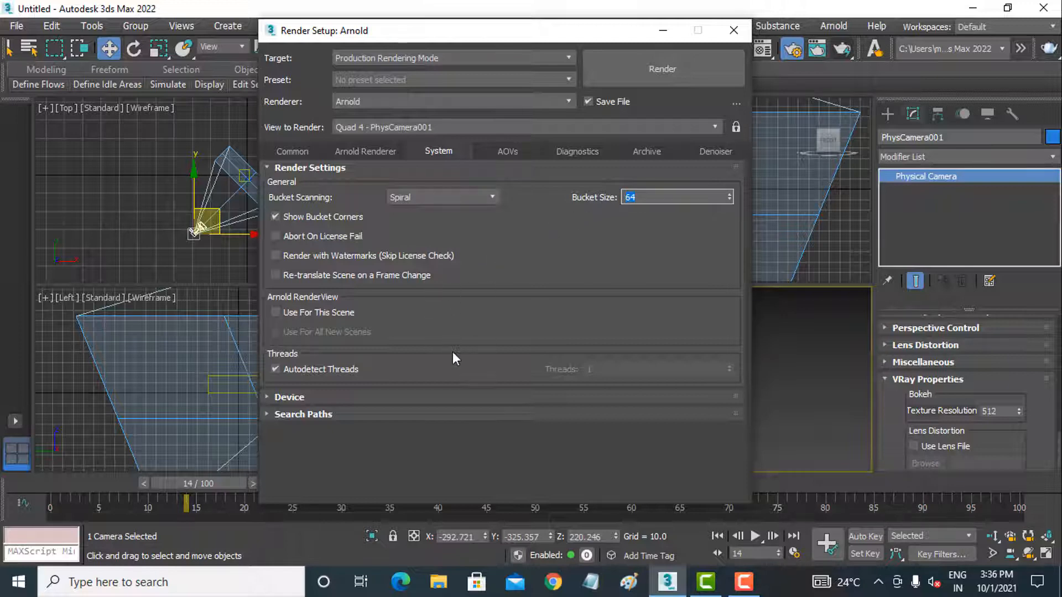
left_click(376, 397)
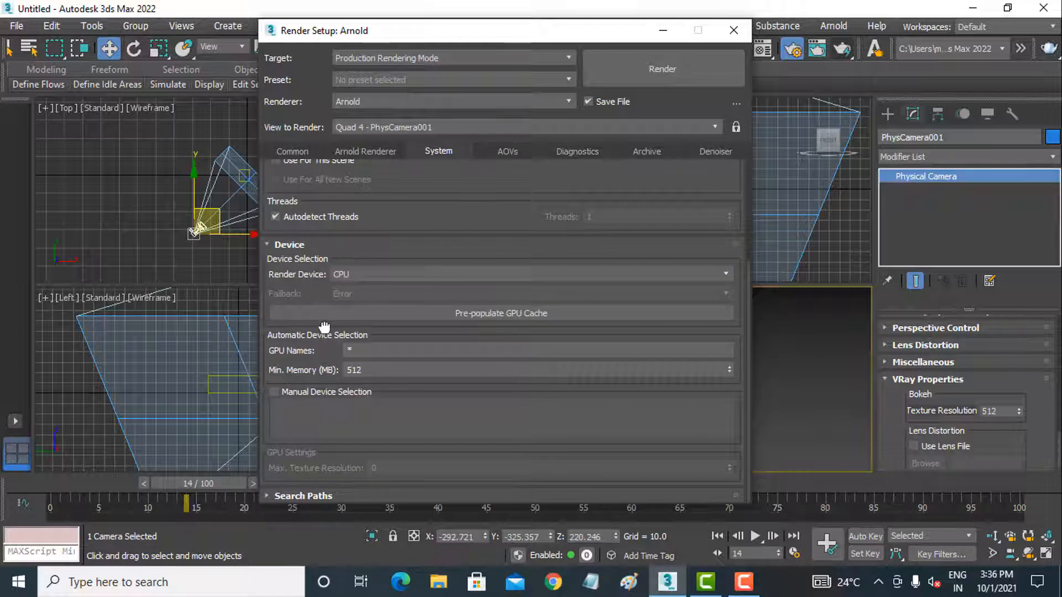
left_click(333, 497)
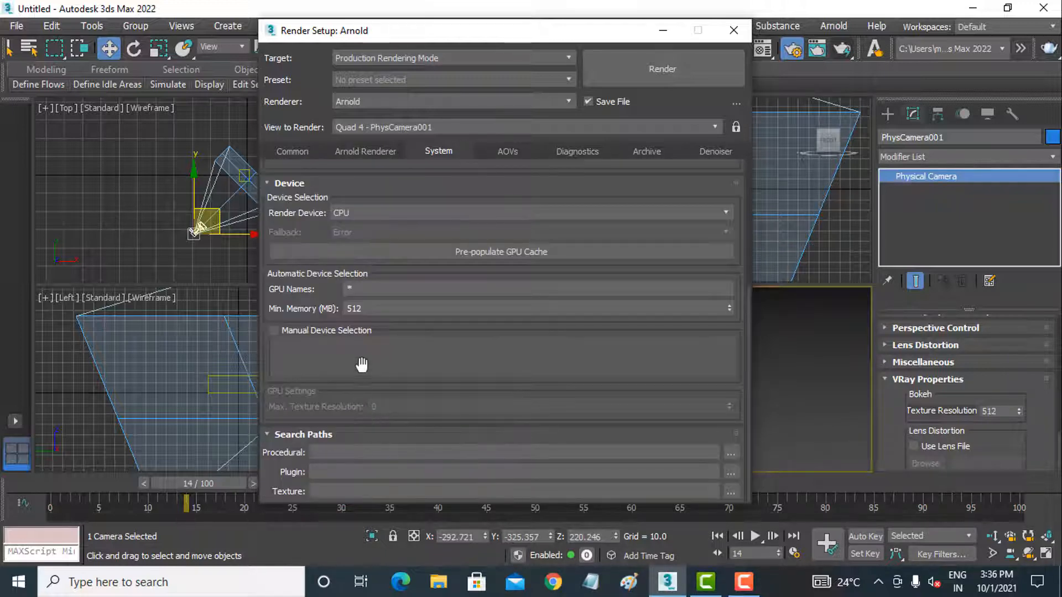
Step: Inspect the AOV settings and the materials available for the first AOV shader slot, without assigning one
left_click(505, 152)
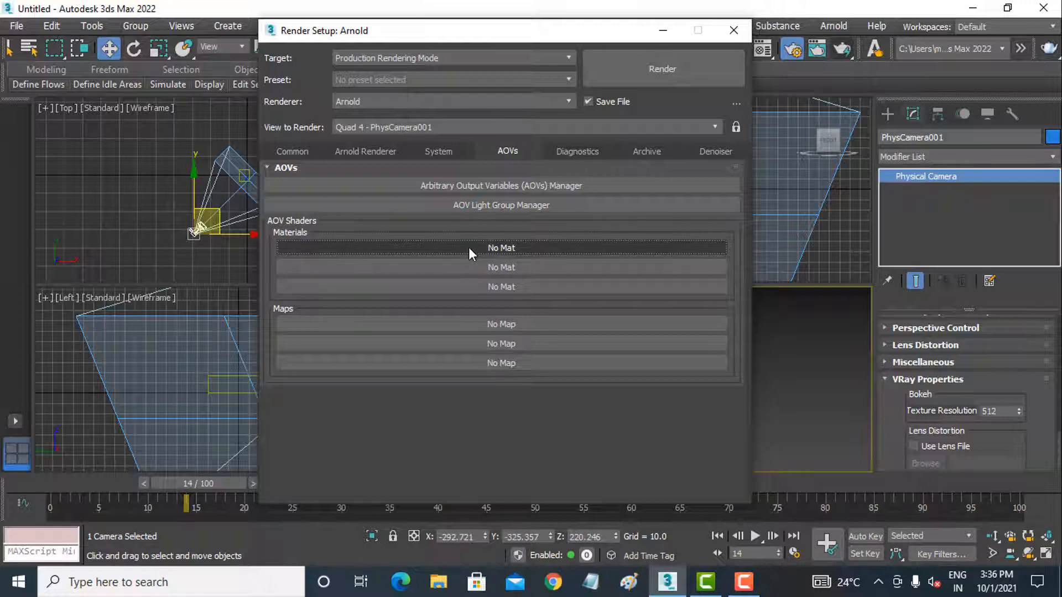
left_click(500, 249)
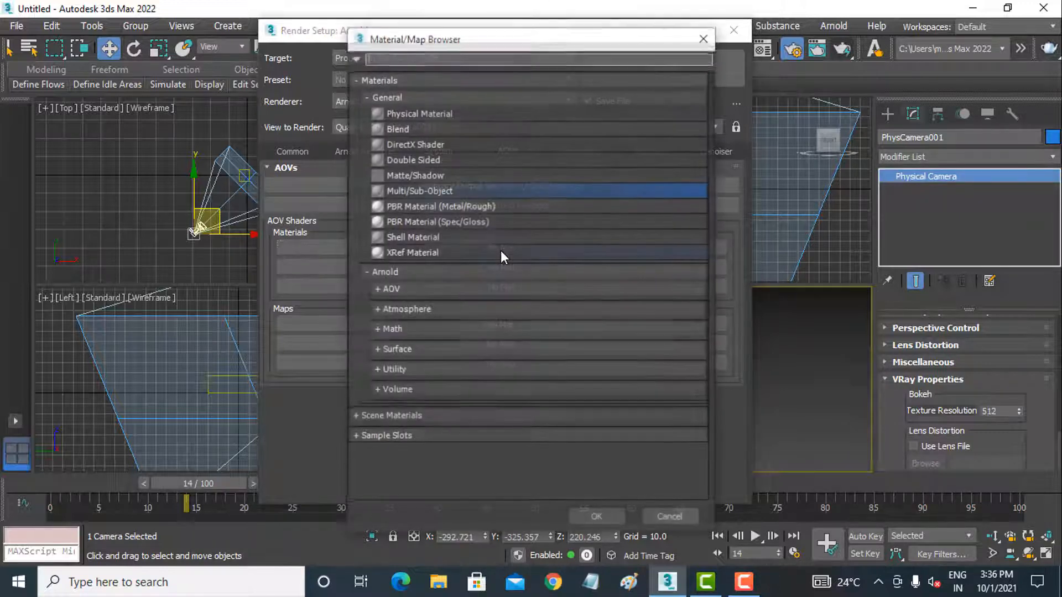
left_click(669, 518)
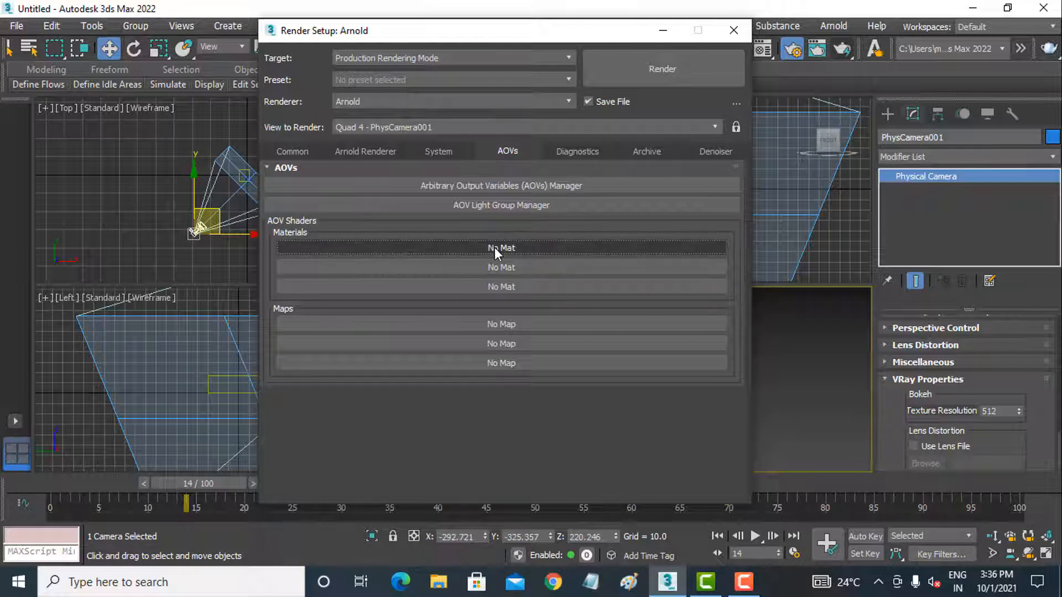
Step: Review the diagnostics log settings and the available verbosity levels, keeping Warnings
left_click(571, 155)
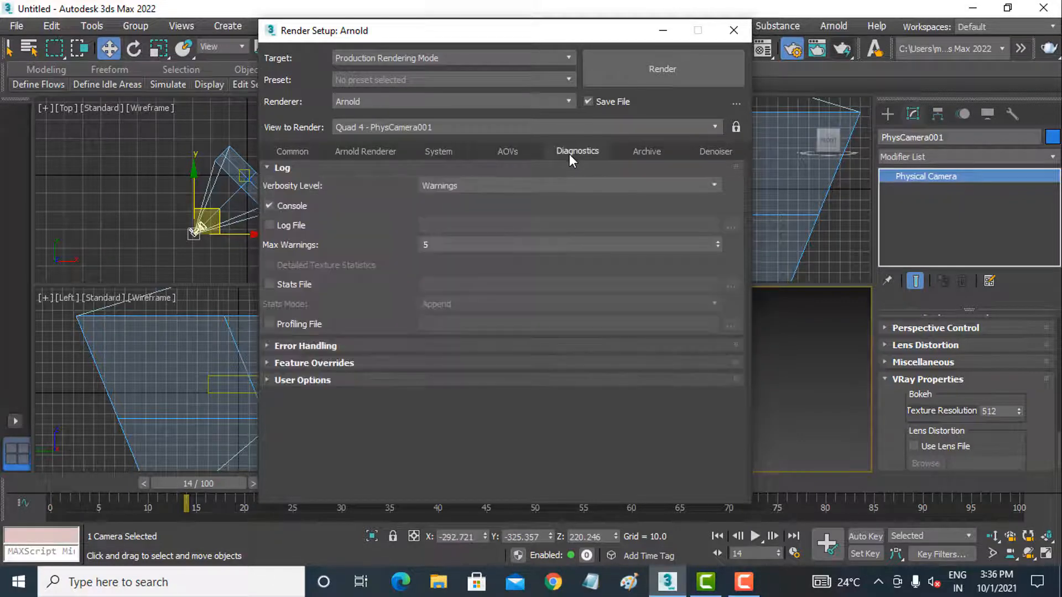
left_click(521, 185)
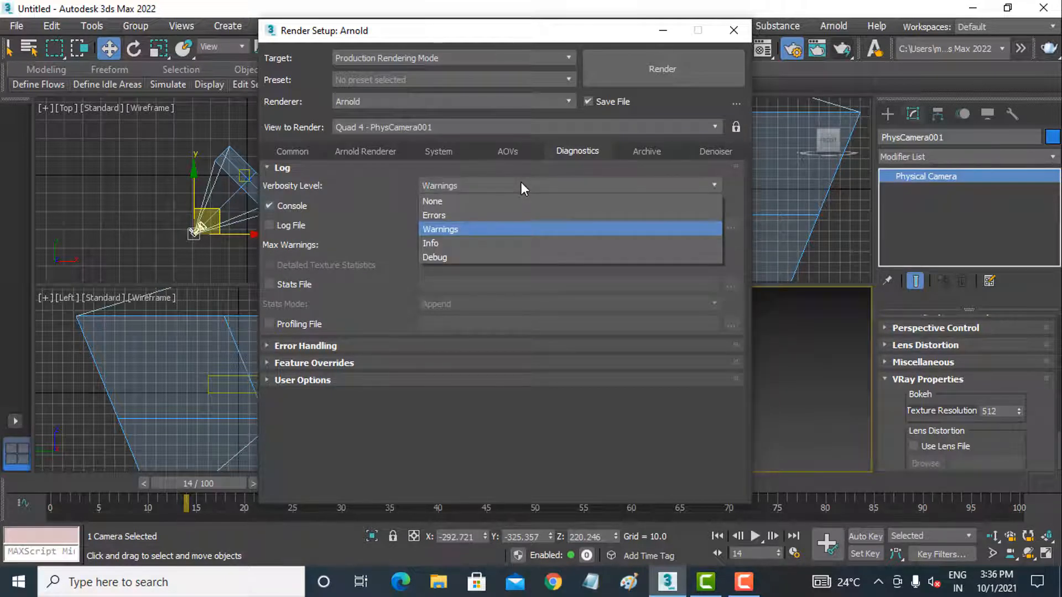
left_click(521, 183)
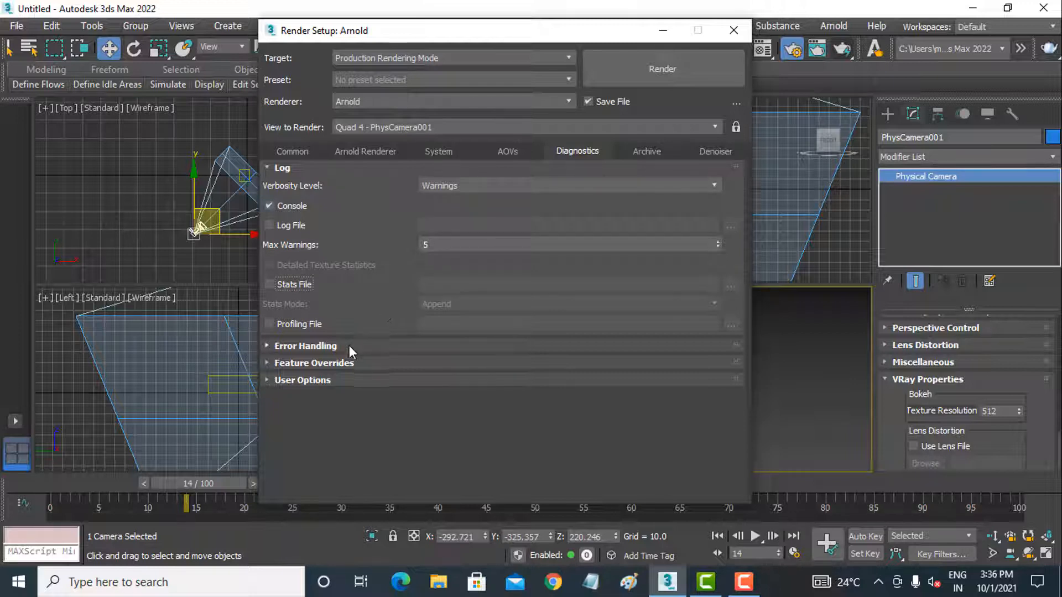
Step: Review the Archive settings and the file selection for the MaterialX export, without choosing a file
left_click(634, 155)
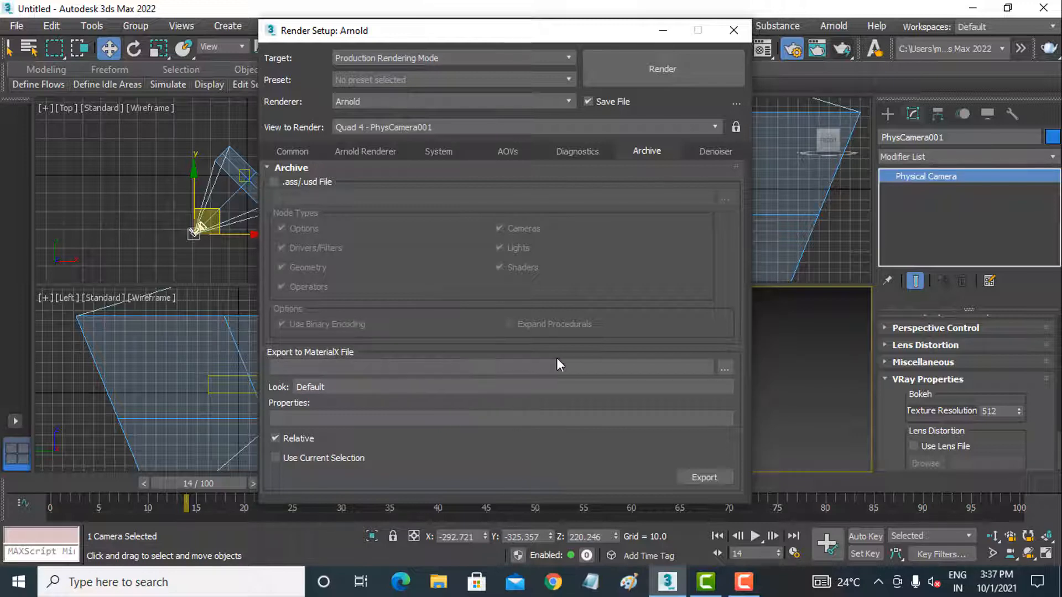
left_click(725, 367)
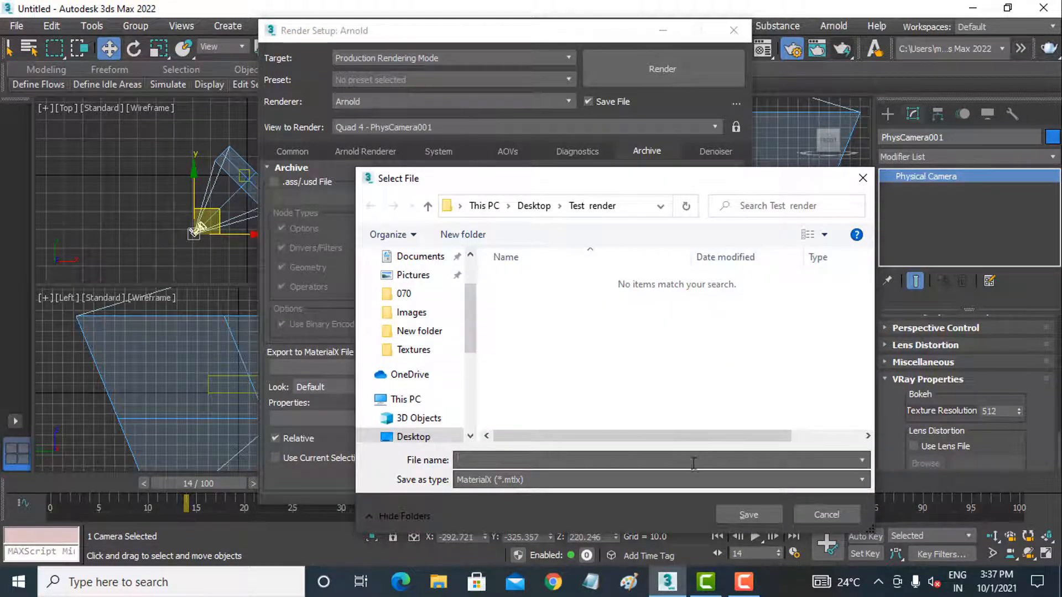
left_click(826, 514)
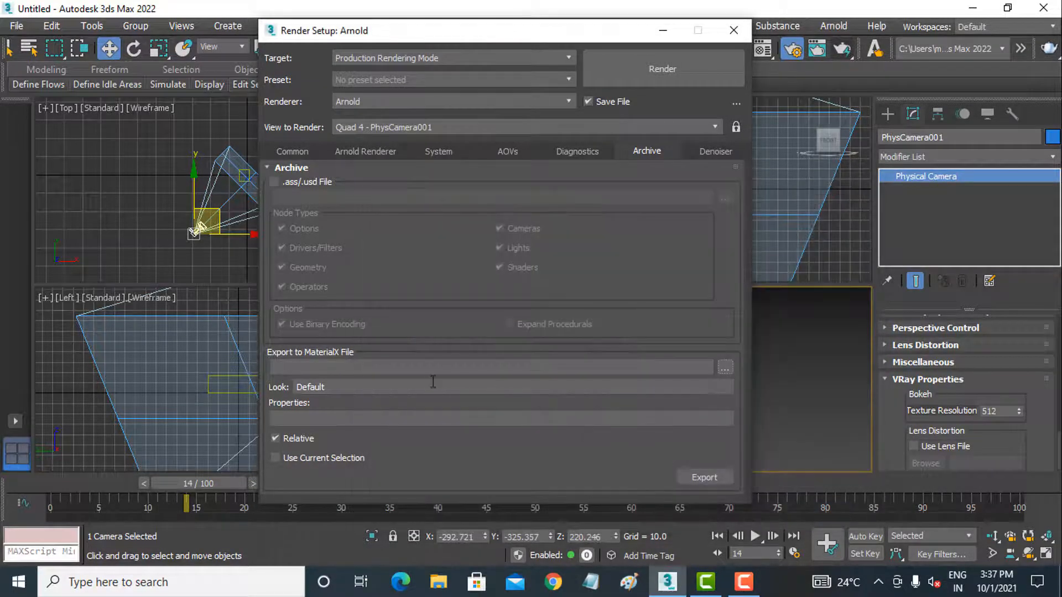
Step: Examine the Arnold denoiser settings: temporal stability frames, variance, pixel search radius and pixel patch radius
left_click(713, 152)
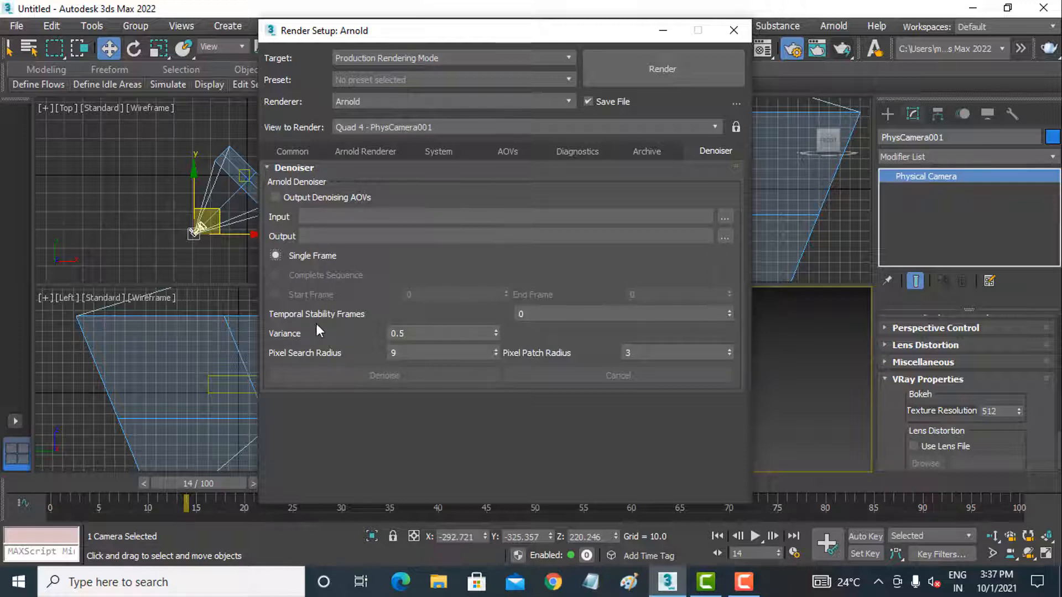
double_click(520, 313)
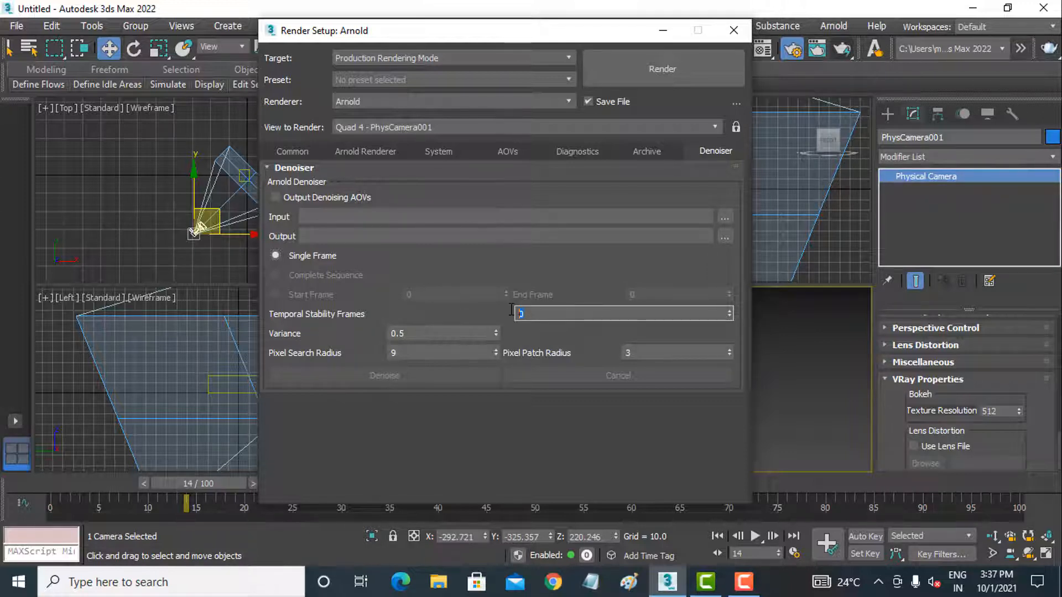
left_click(452, 311)
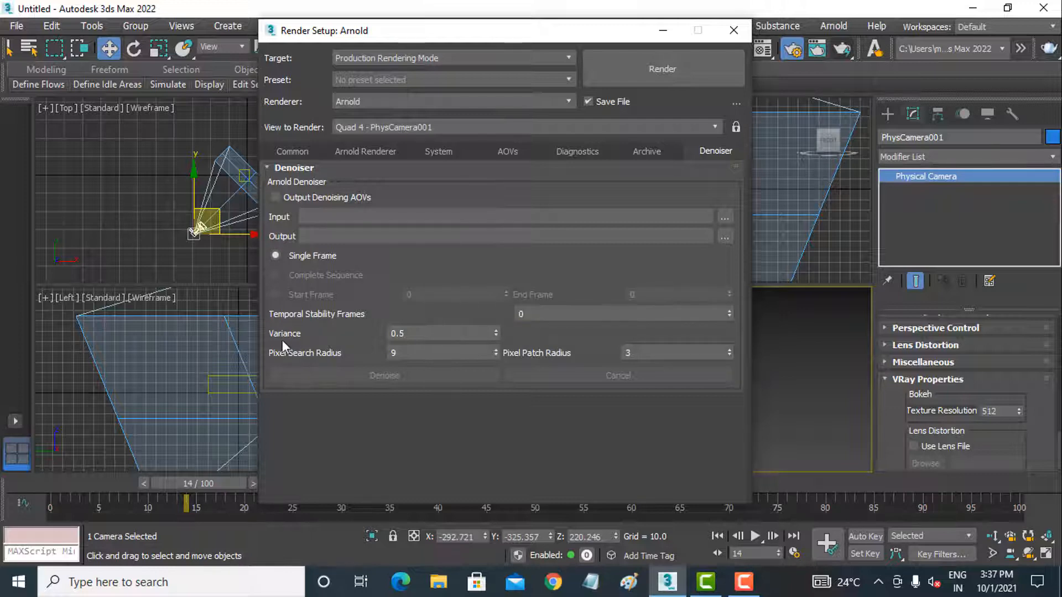
double_click(403, 333)
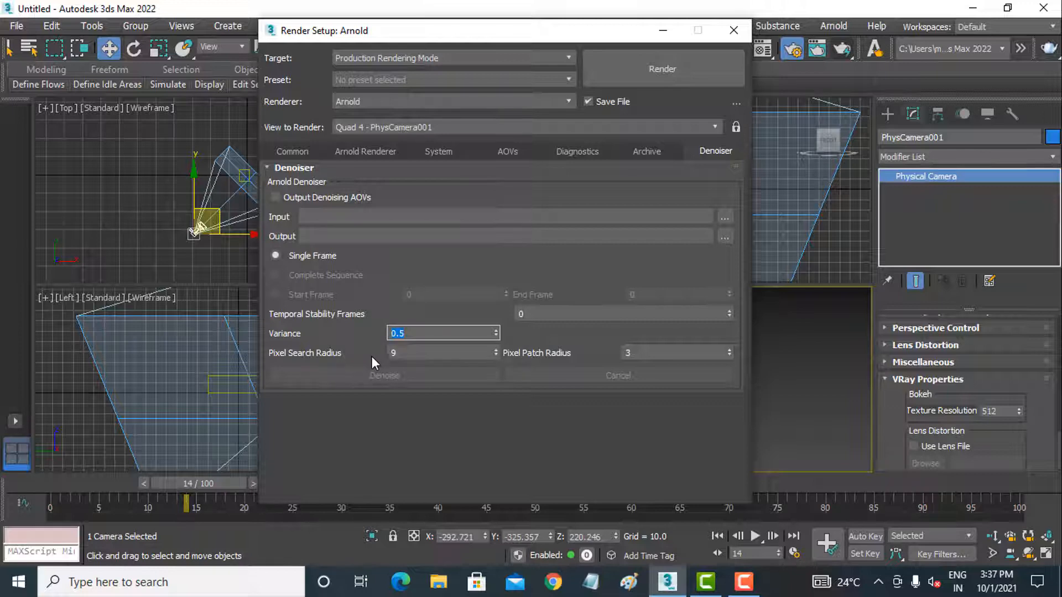
key("Tab")
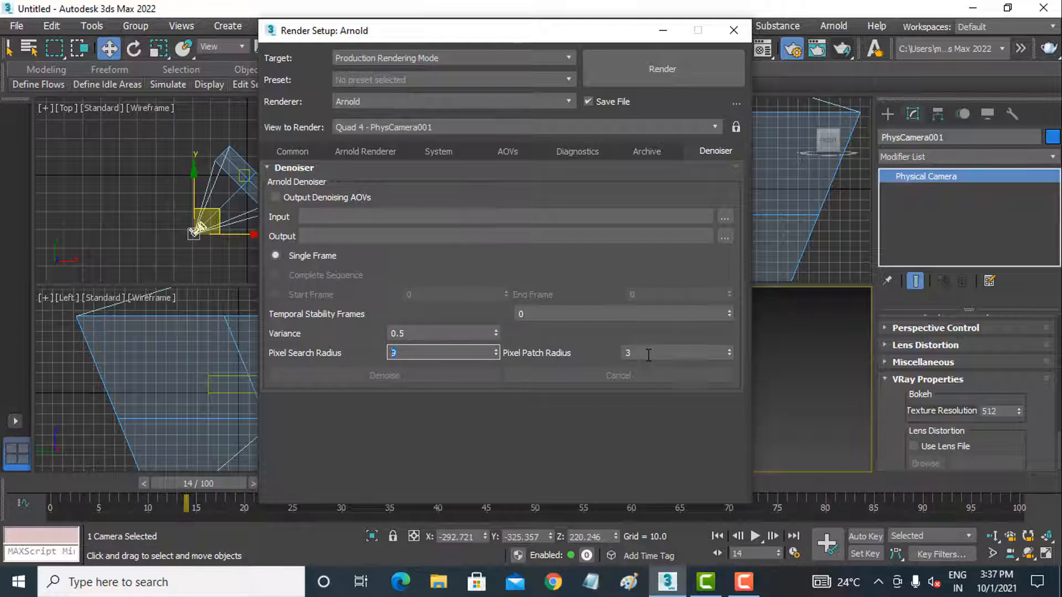
key("Tab")
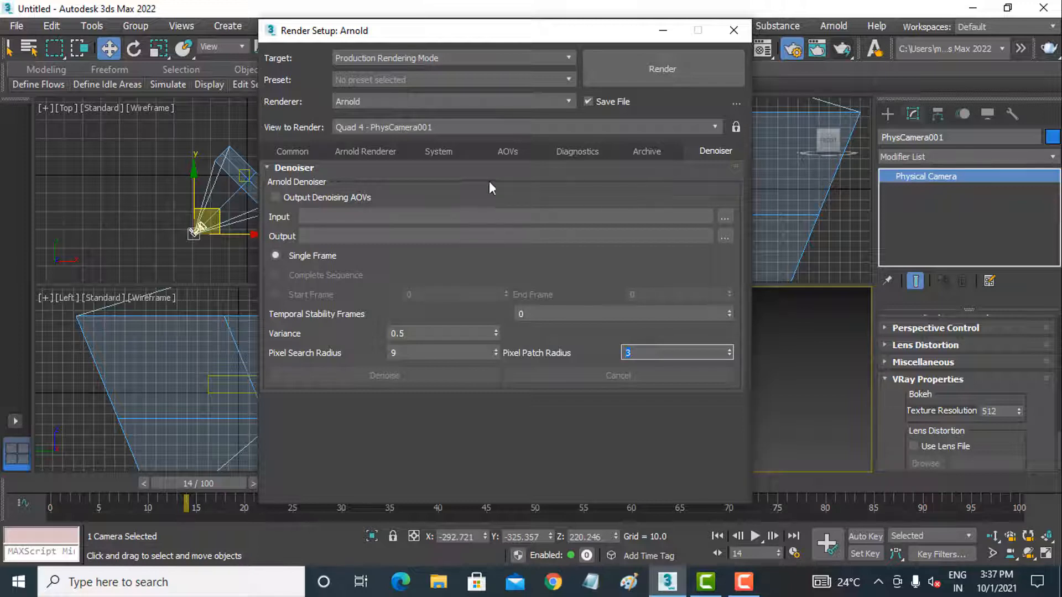
Step: Check the common output settings and render the active time segment 0 to 100 from PhysCamera001 to test.avi
left_click(292, 152)
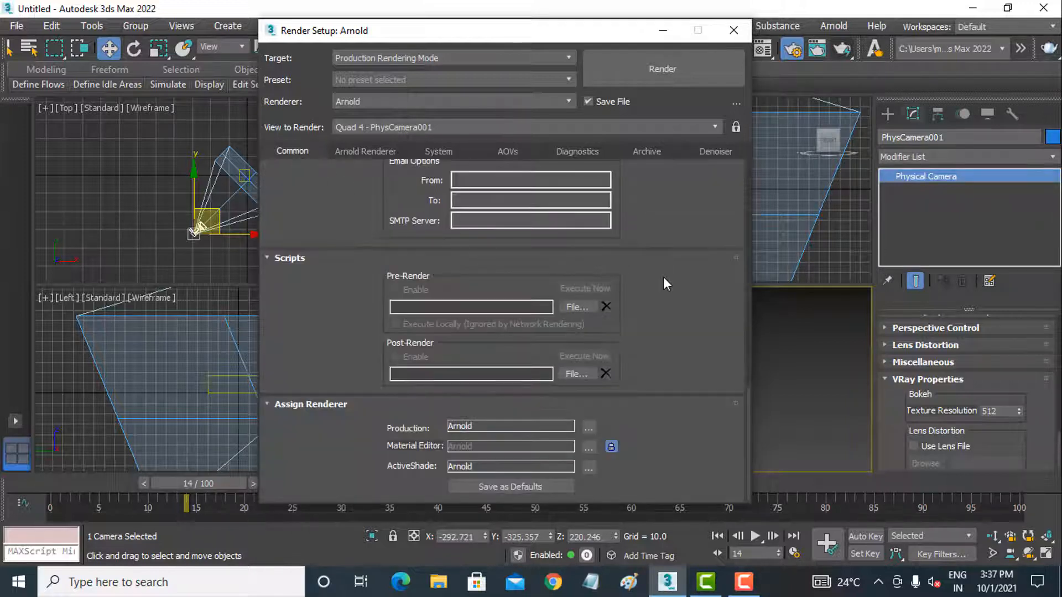
scroll(685, 478, "up", 10)
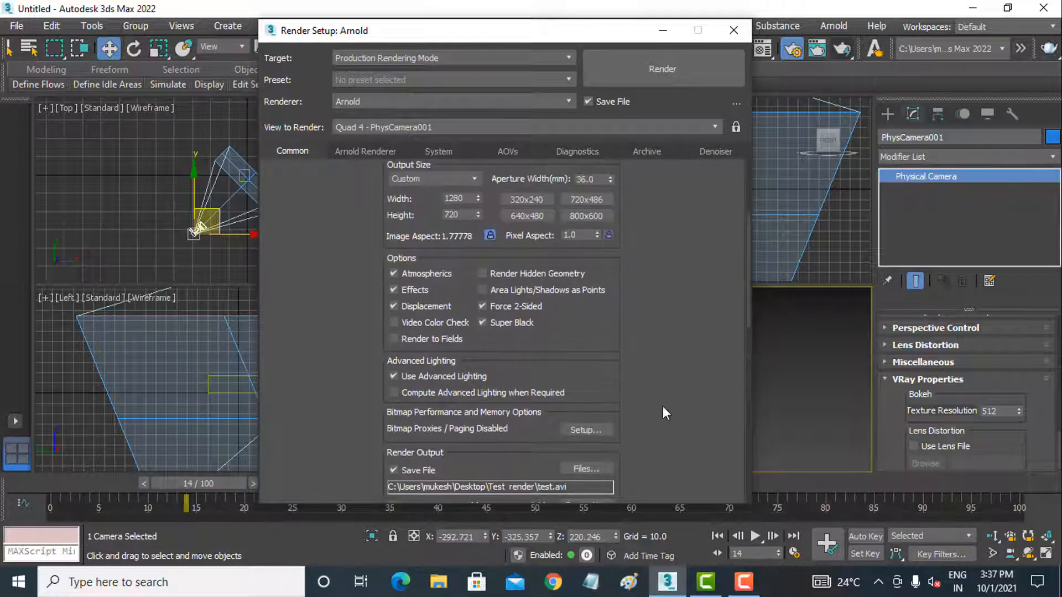
left_click_drag(625, 460, 611, 424)
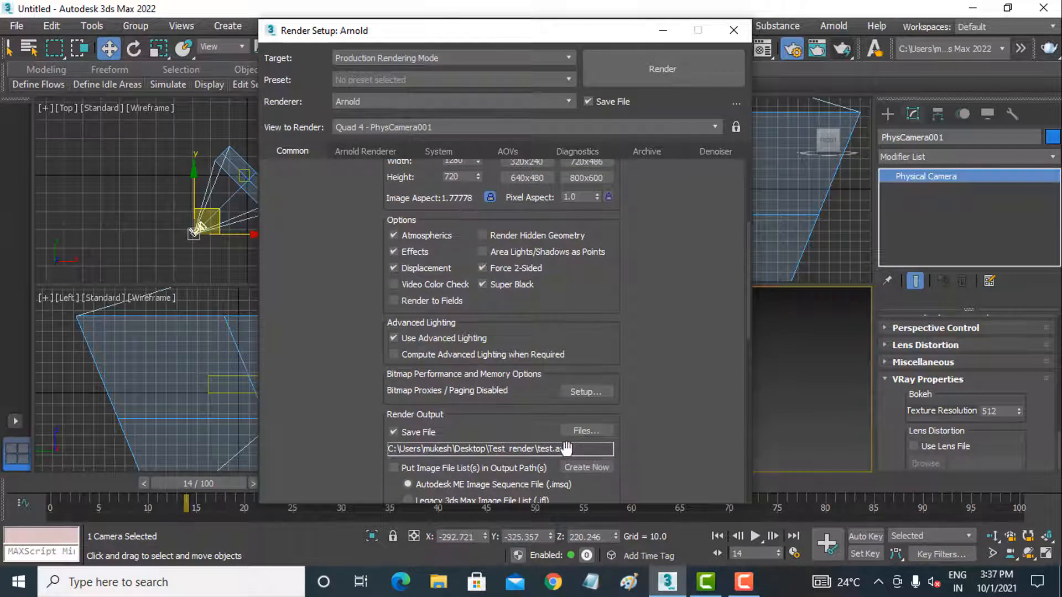
scroll(640, 271, "up", 5)
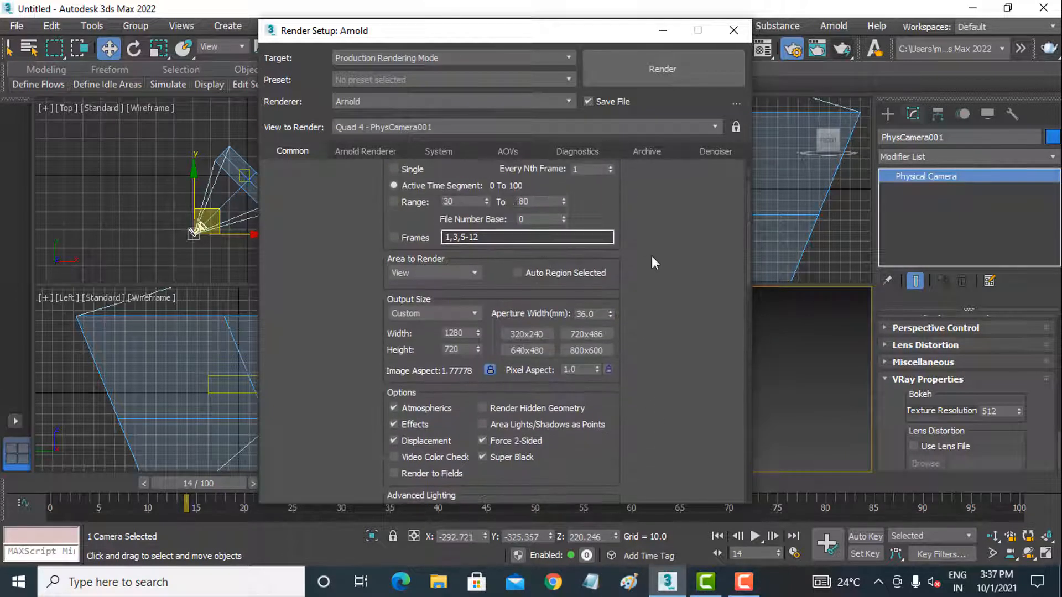
left_click(672, 65)
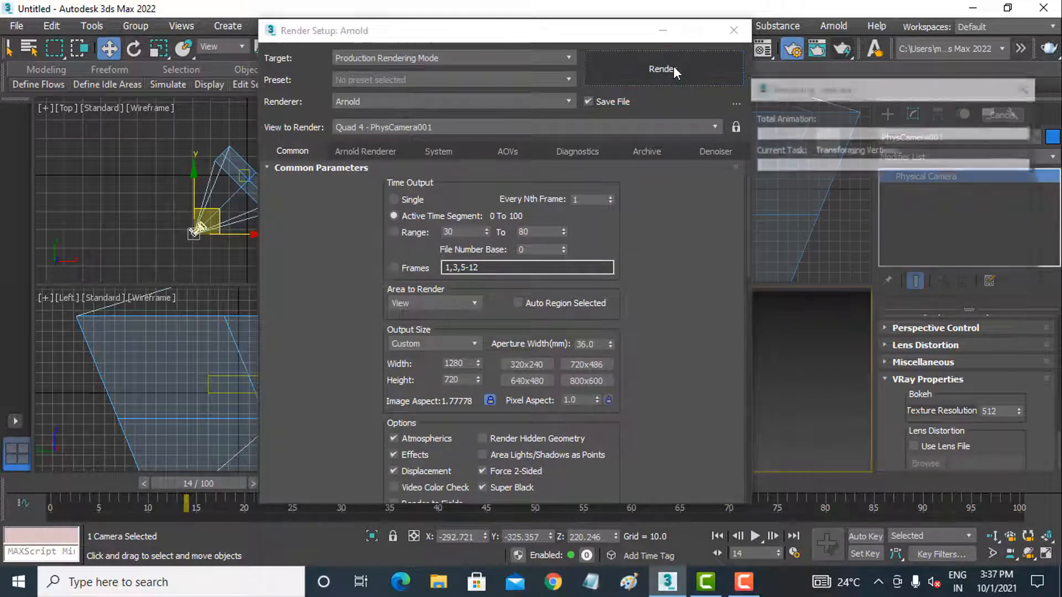
Step: Arrange the rendering progress window beside the rendered frame and examine its timing, render settings, output settings and scene statistics
left_click_drag(699, 91, 564, 91)
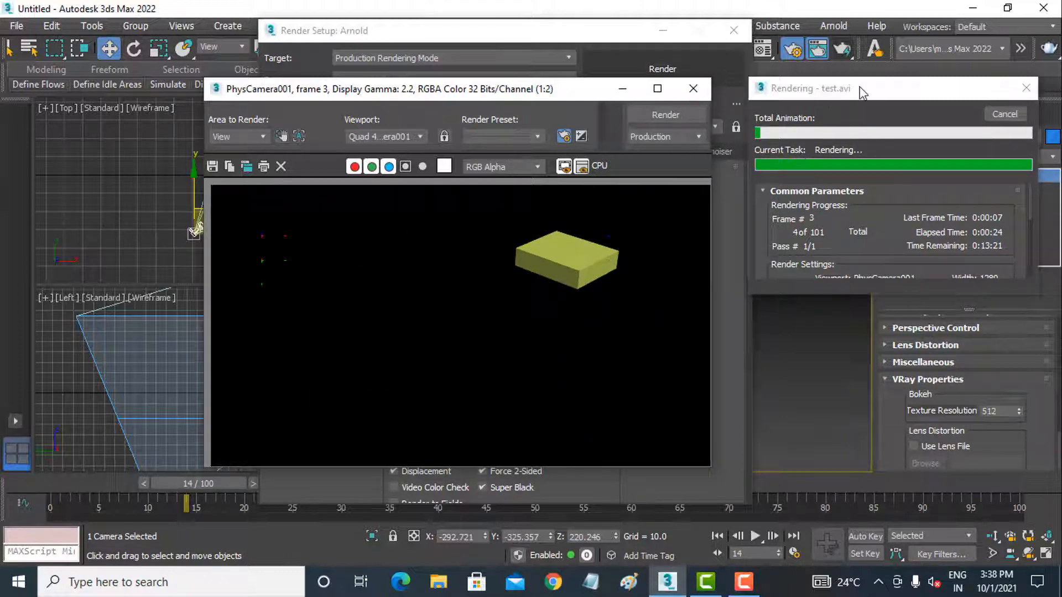
left_click_drag(871, 93, 842, 132)
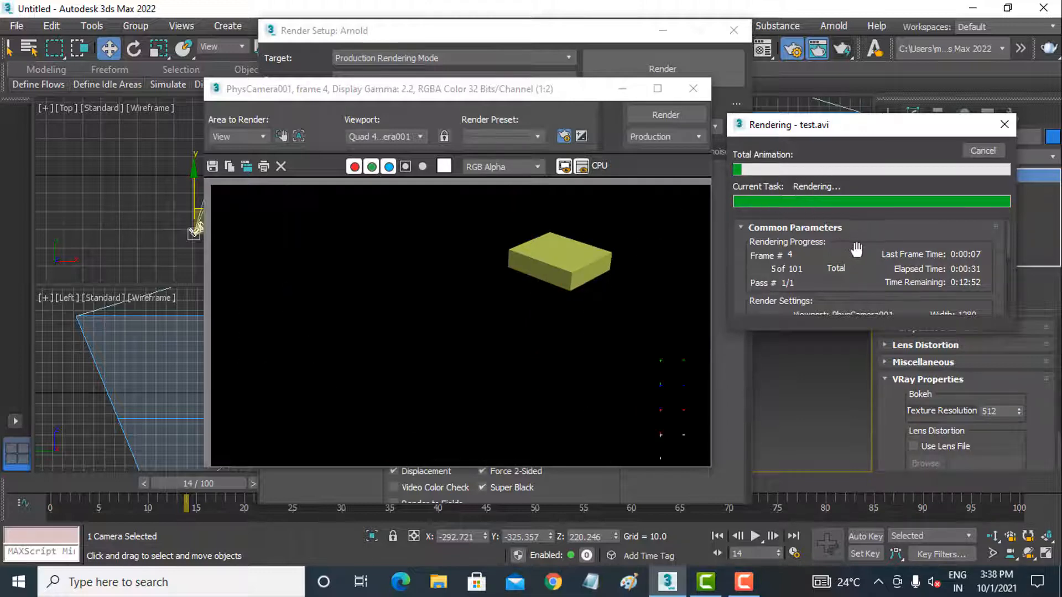
left_click_drag(855, 245, 853, 231)
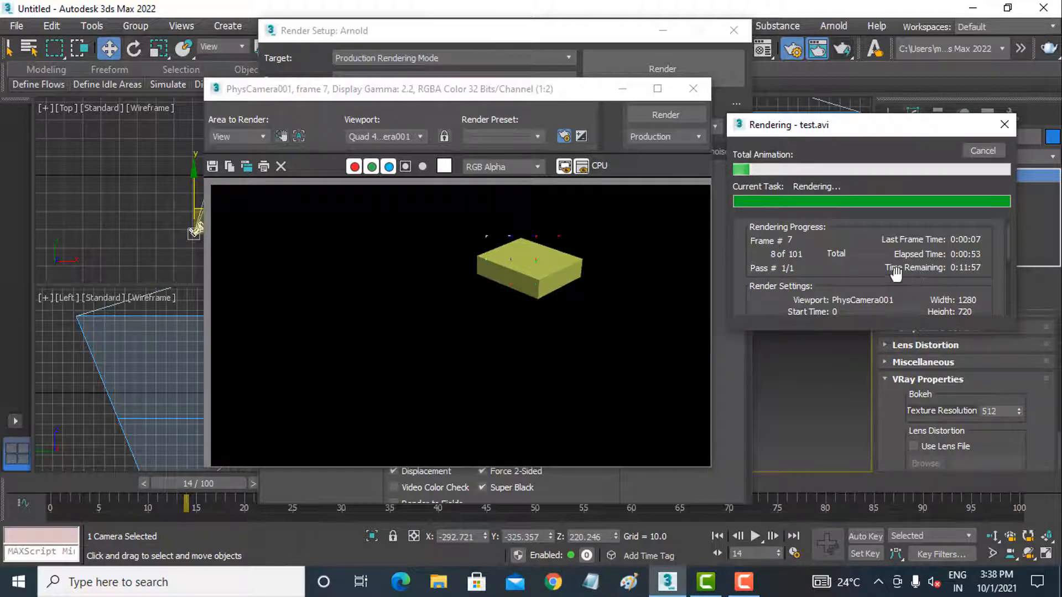
left_click_drag(894, 274, 900, 237)
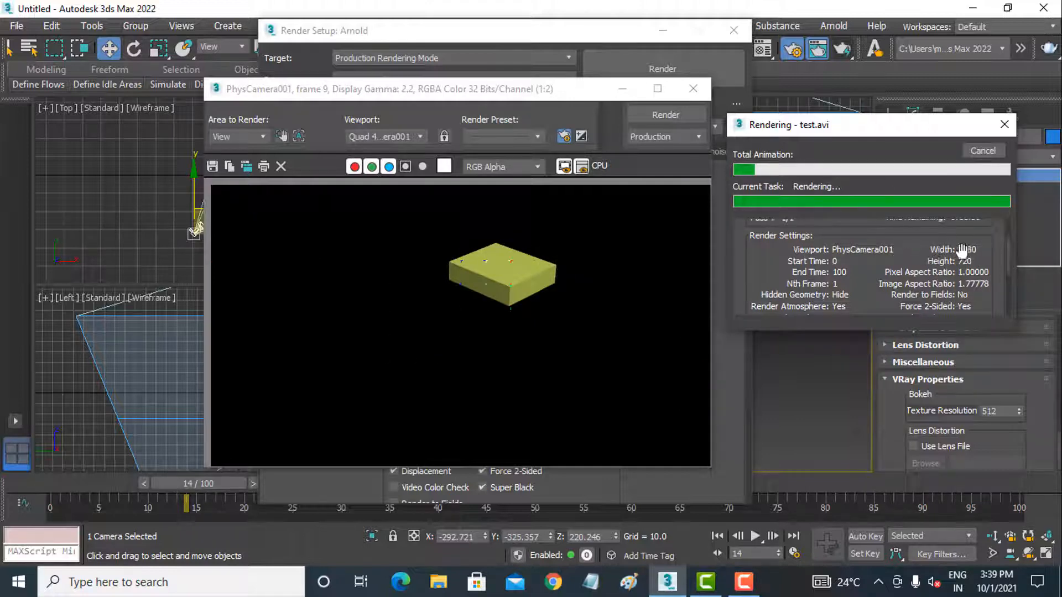
scroll(898, 265, "down", 2)
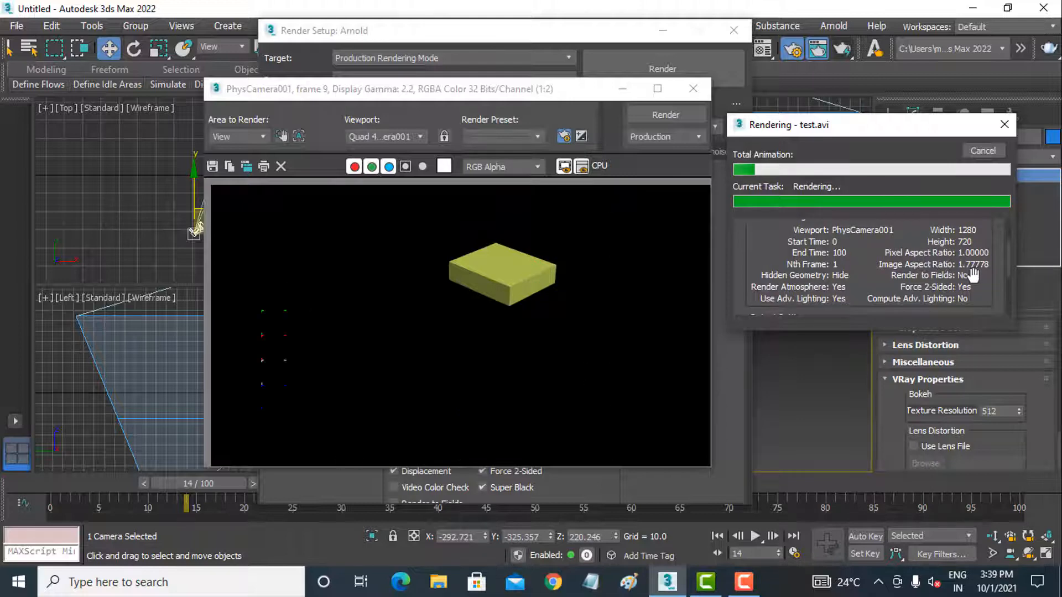
scroll(873, 248, "down", 4)
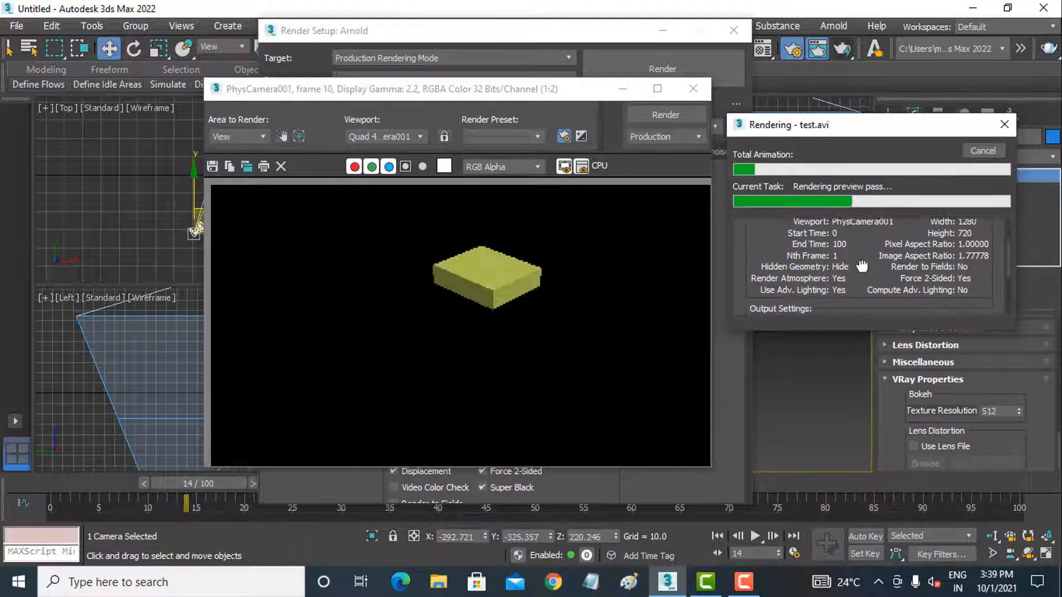
scroll(869, 237, "down", 5)
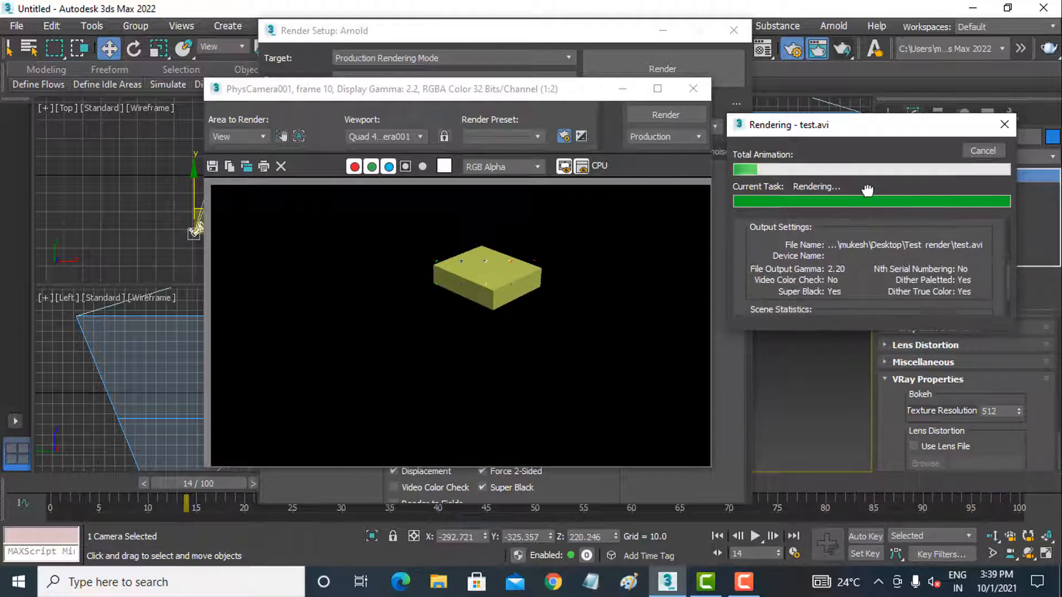
scroll(865, 249, "down", 3)
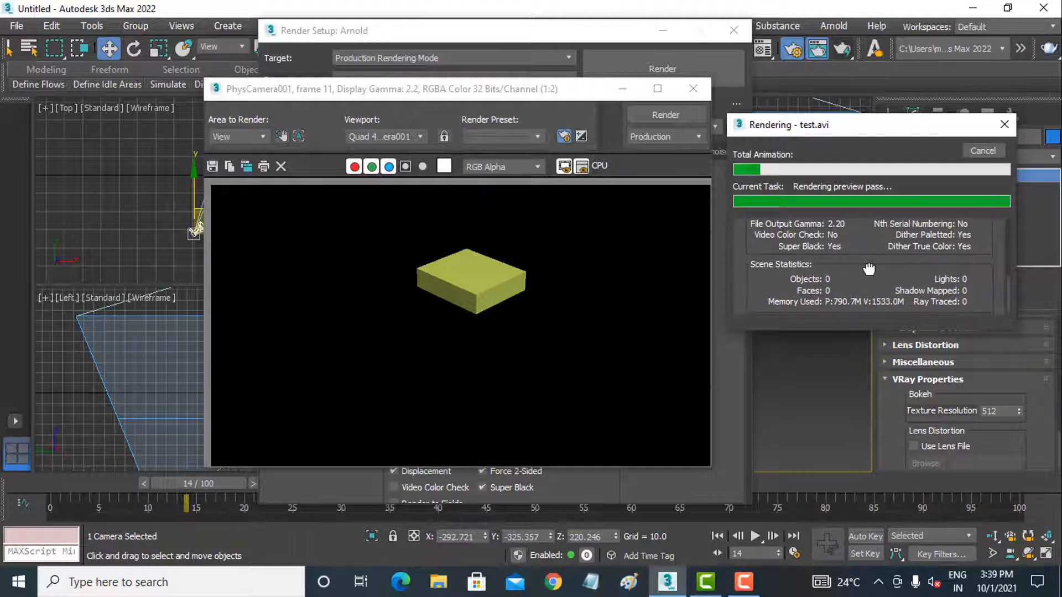
scroll(869, 278, "up", 5)
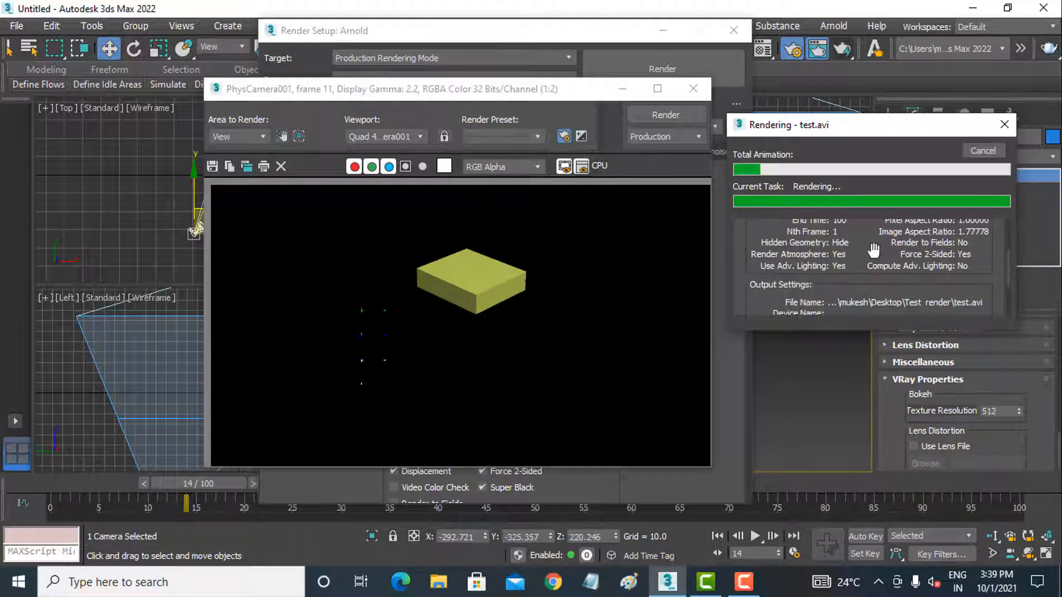
scroll(869, 241, "up", 3)
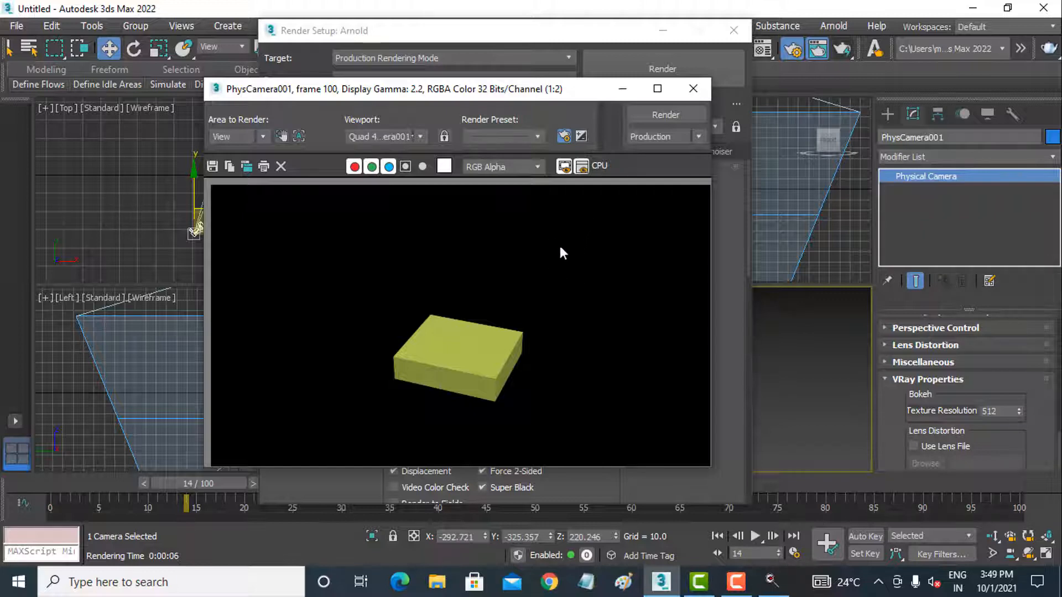
Step: Move the finished frame window aside and minimize 3ds Max to reach the desktop
left_click_drag(580, 88, 558, 75)
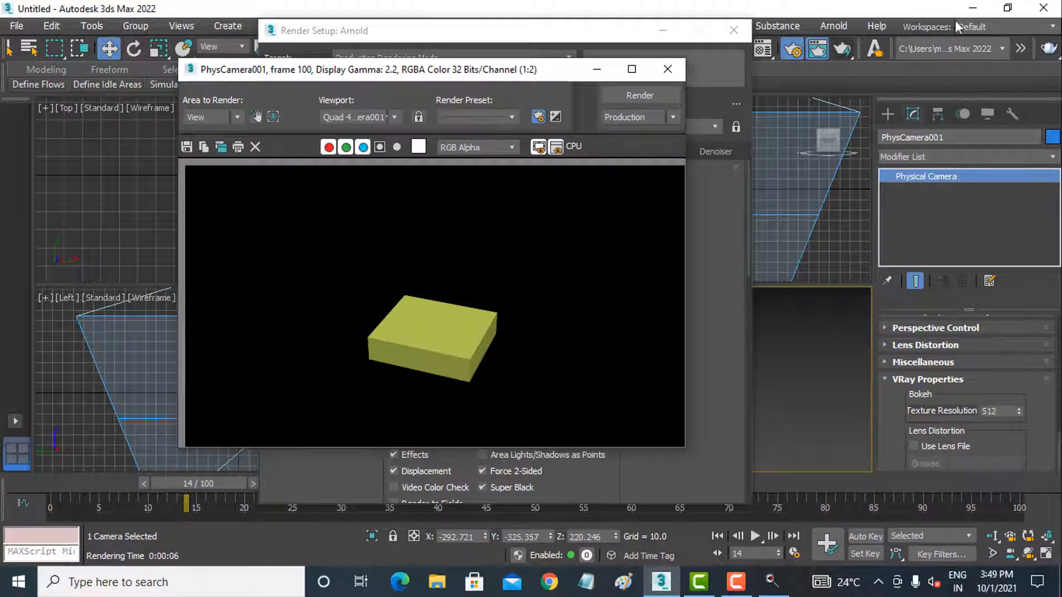
left_click(970, 7)
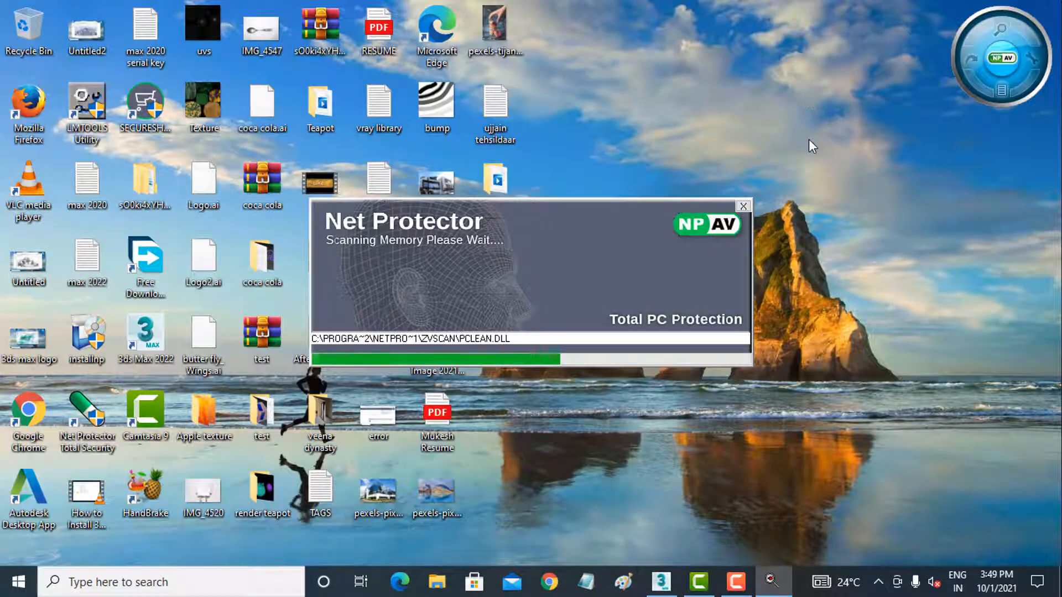
Step: Dismiss the antivirus scan window and look for the rendered video in the Pictures and test folders
left_click(743, 205)
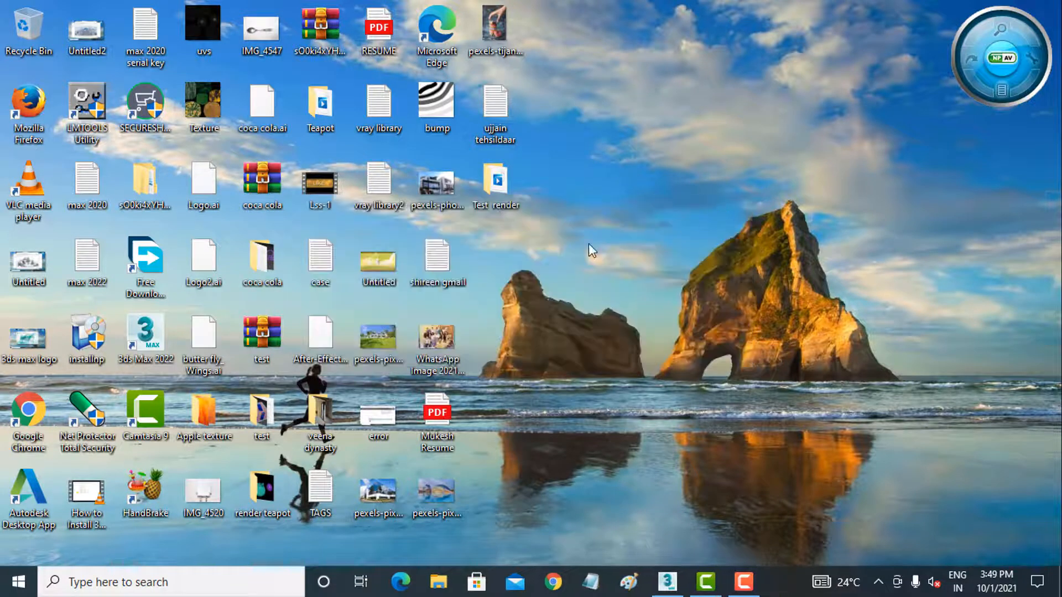
double_click(496, 188)
left_click(495, 192)
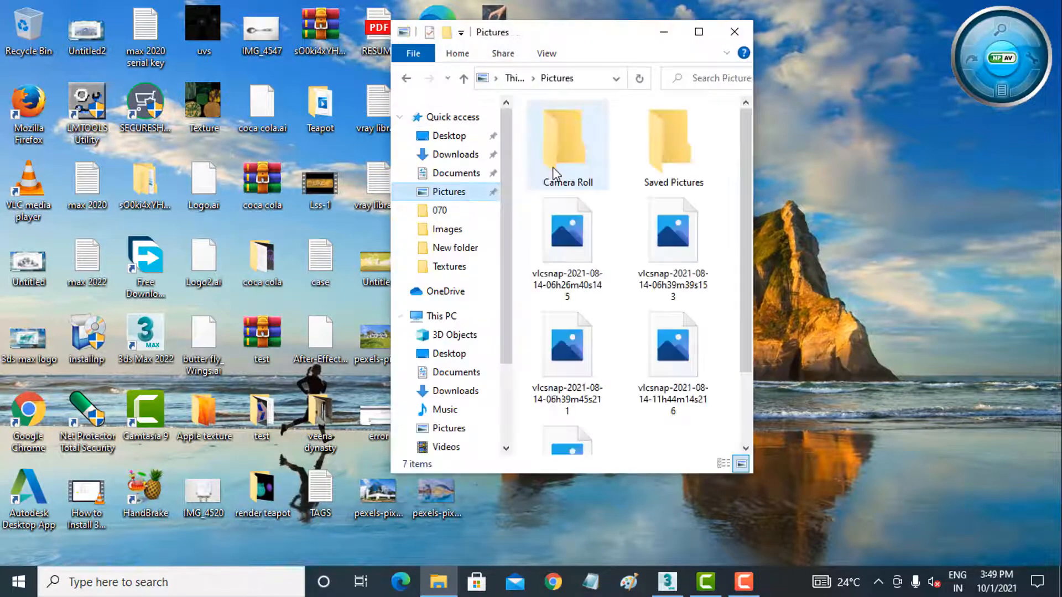
double_click(603, 41)
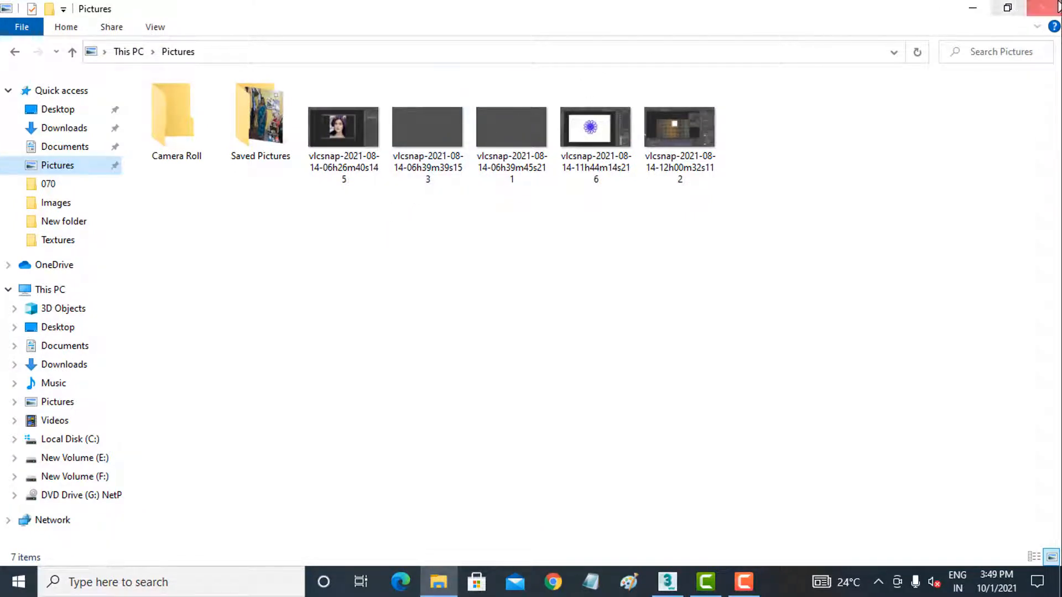
left_click(1037, 12)
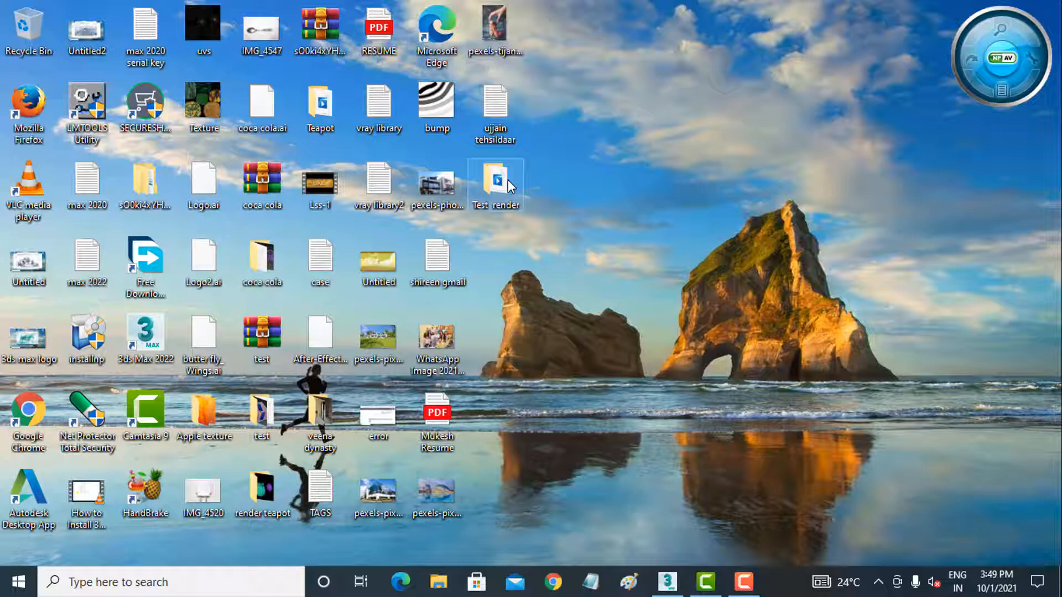
double_click(252, 416)
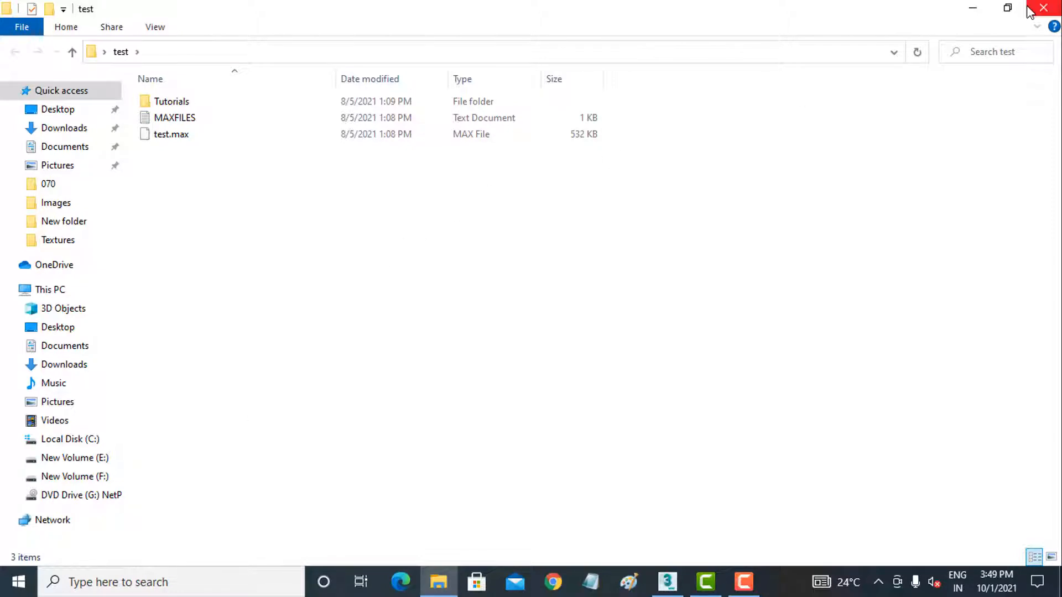
left_click(1043, 7)
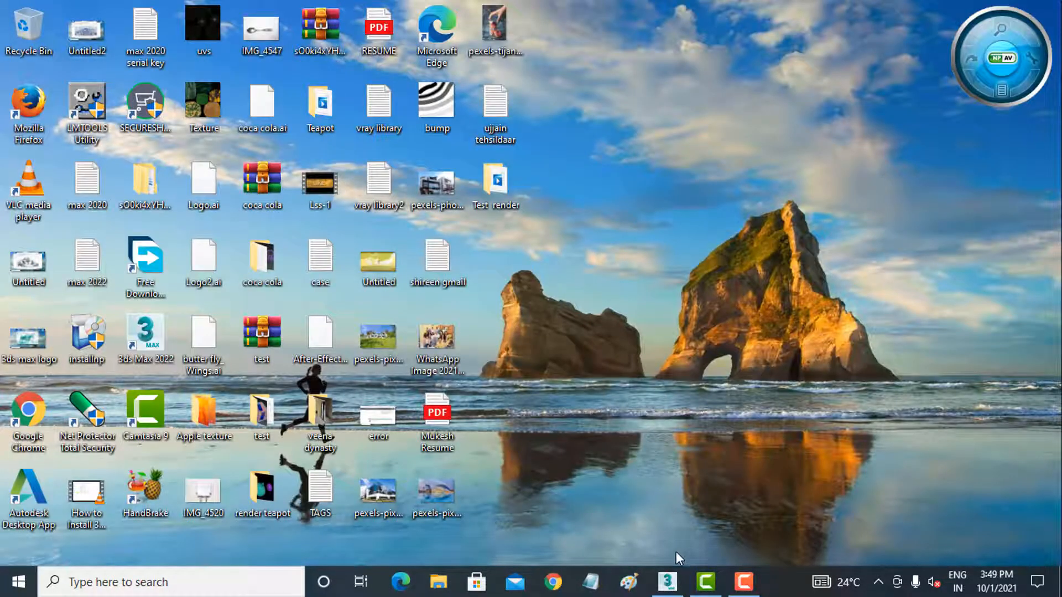
Step: Return to 3ds Max, close the rendered frame window and check the render output file path in Render Setup
left_click(667, 580)
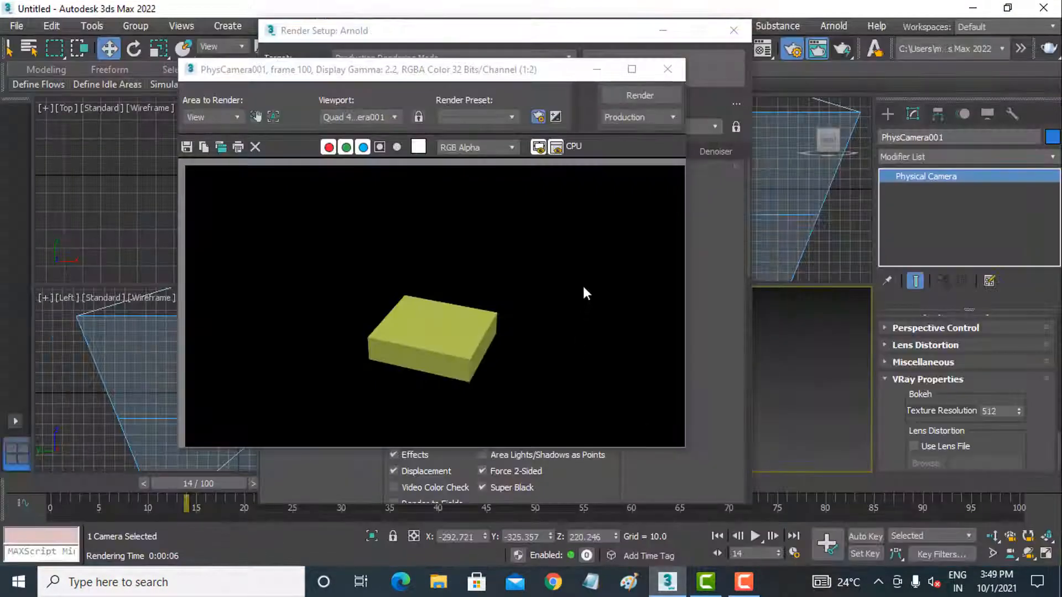
left_click(659, 75)
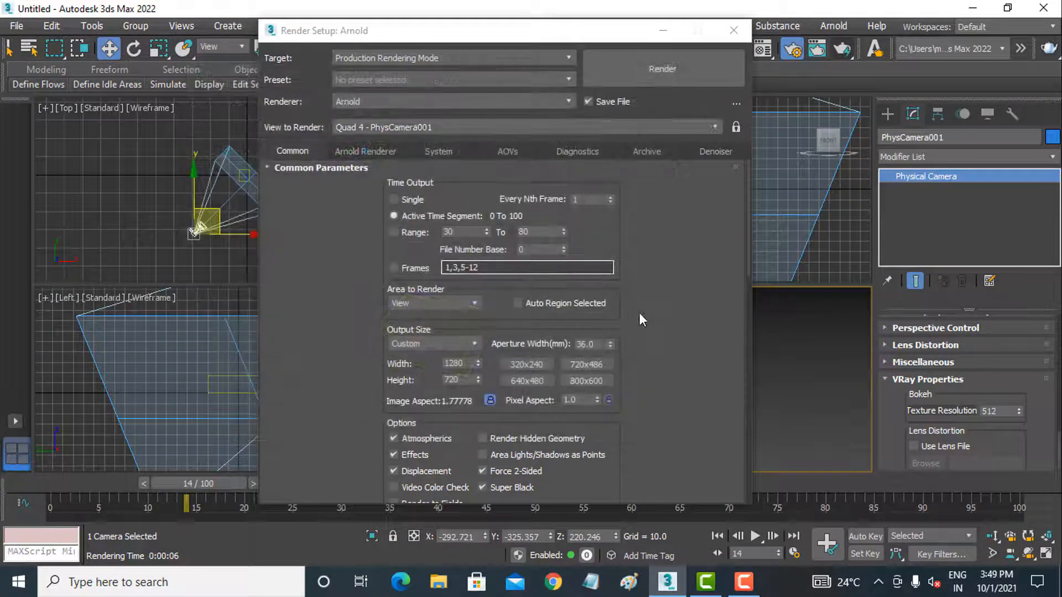
scroll(653, 262, "down", 5)
scroll(639, 329, "down", 5)
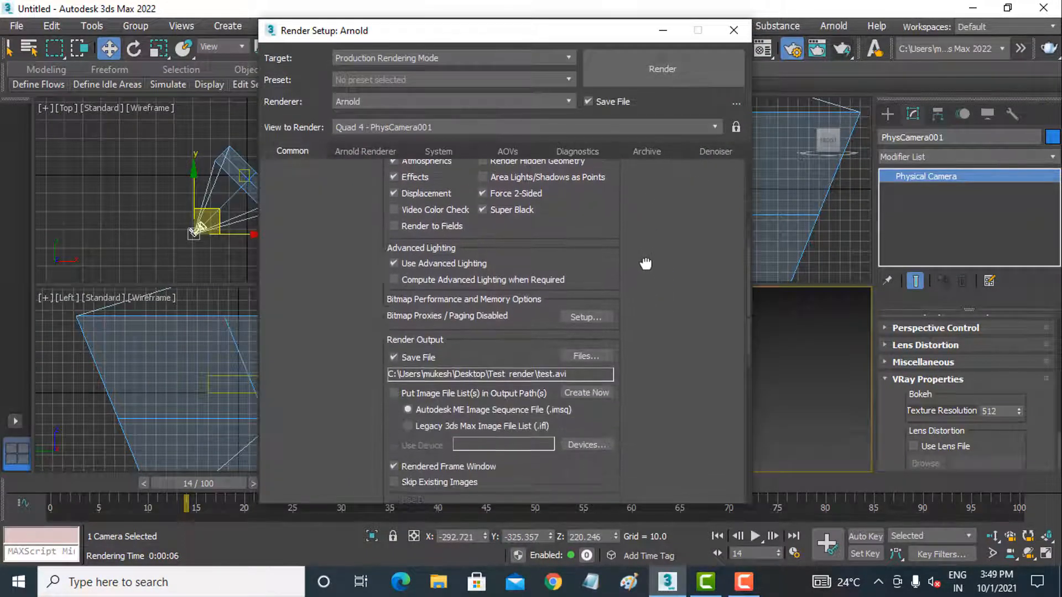
scroll(628, 323, "down", 1)
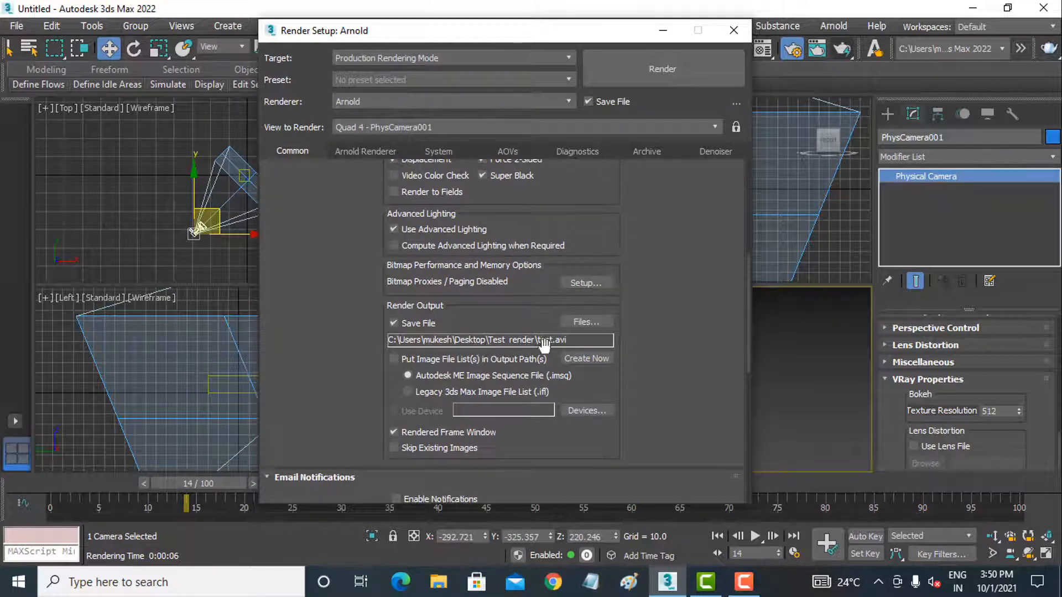
Step: Play and replay the rendered test video from the desktop's Test render folder, and close the player
left_click(964, 10)
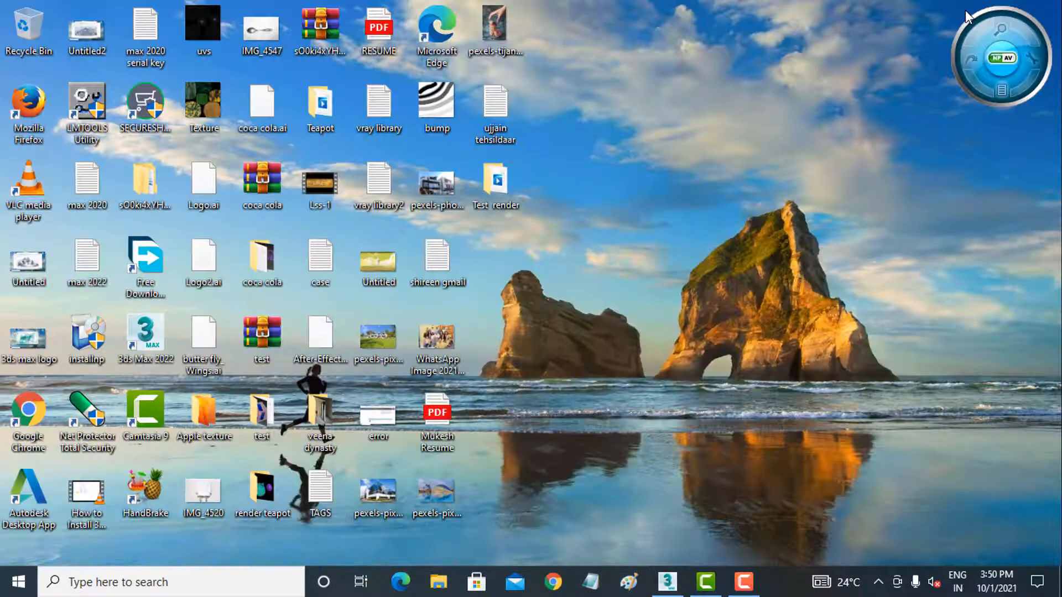
double_click(514, 181)
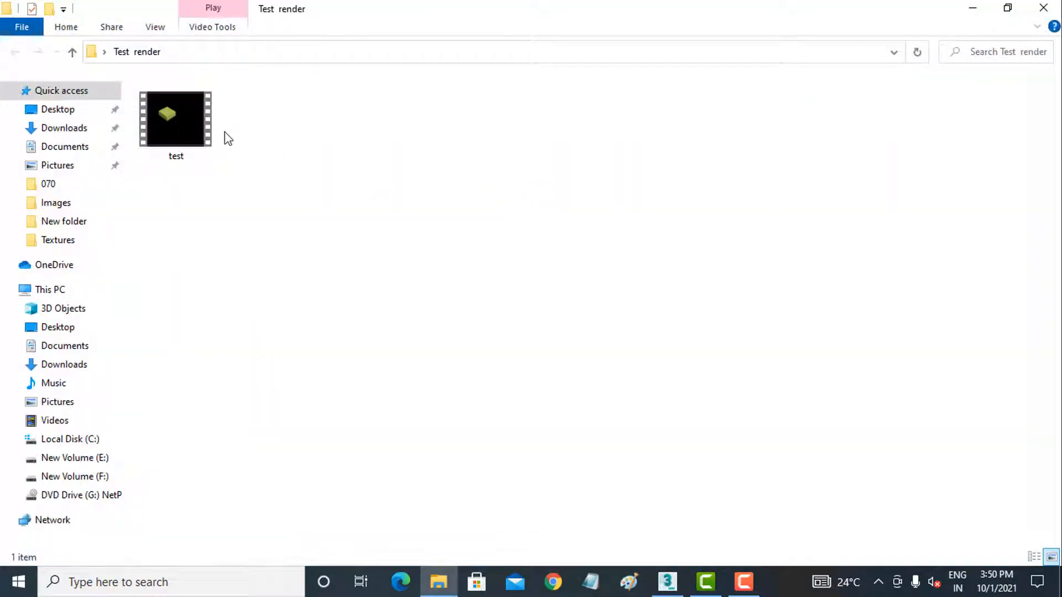
left_click(196, 126)
double_click(195, 121)
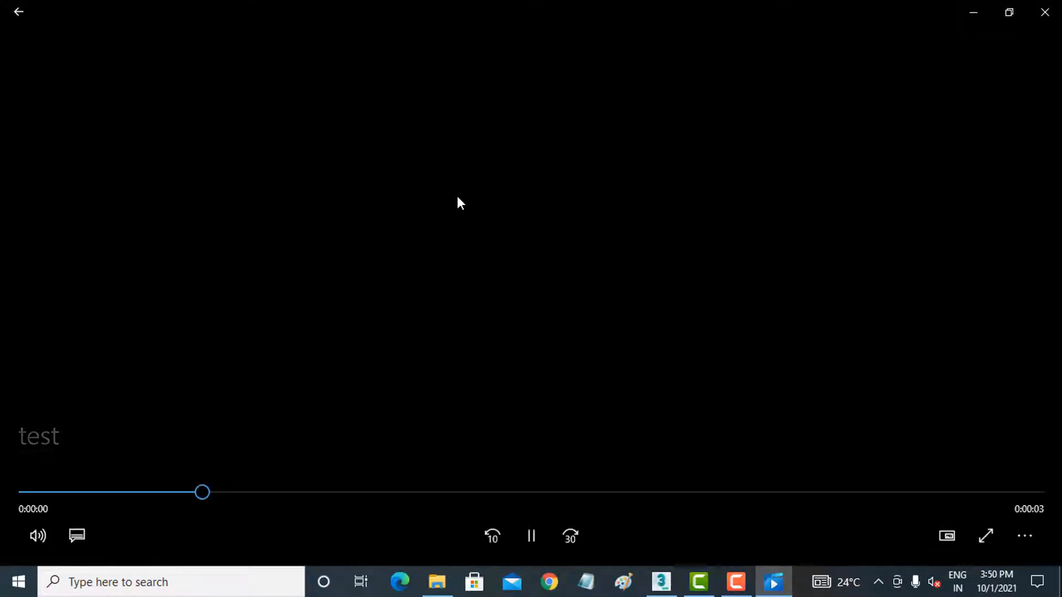
double_click(457, 197)
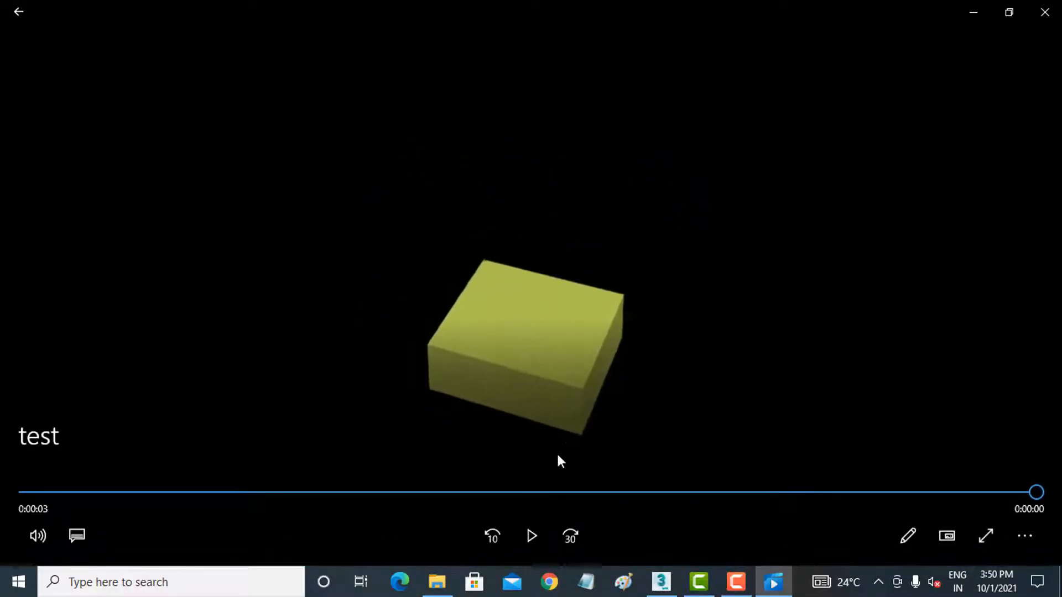
left_click(531, 536)
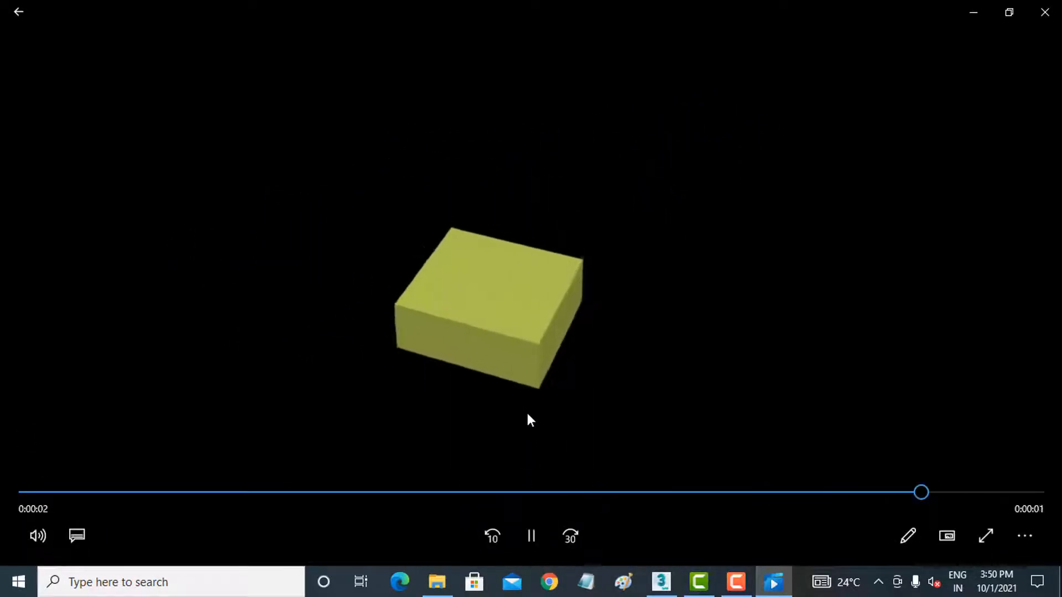
left_click(532, 536)
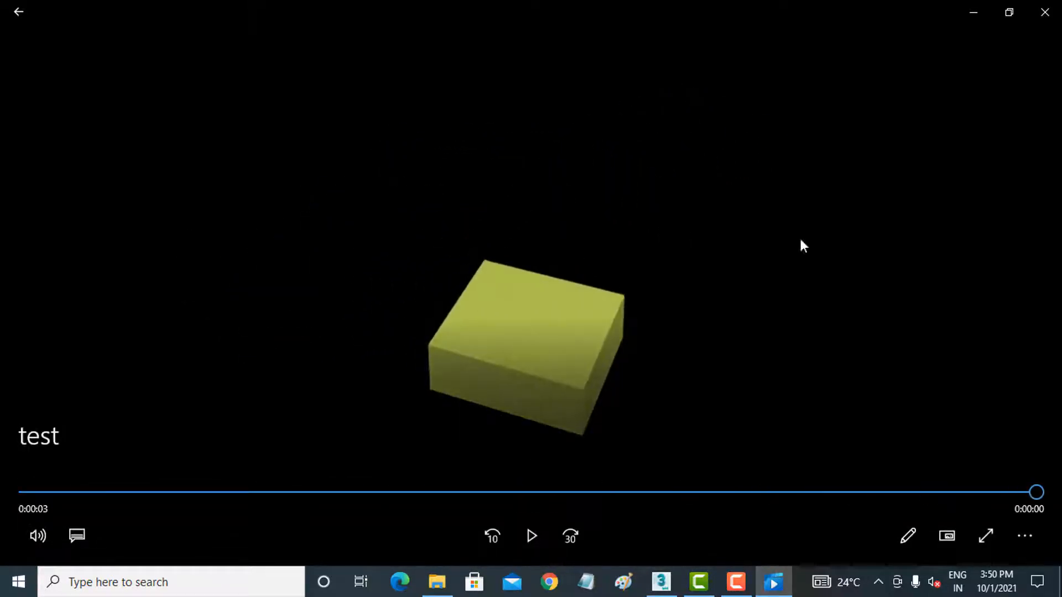
left_click(1044, 11)
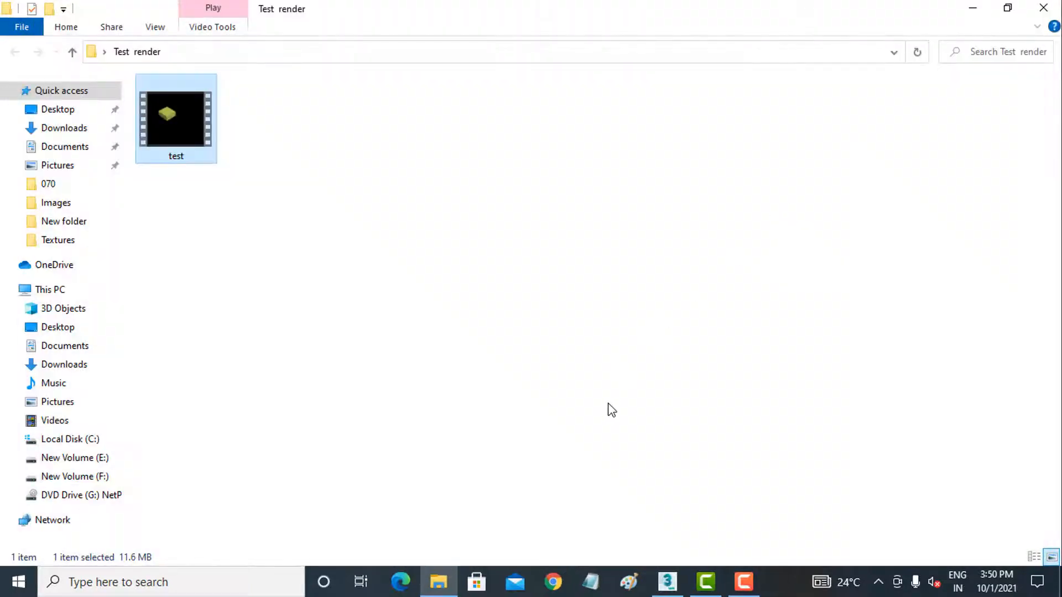
Step: Switch back to 3ds Max, close the Render Setup window and make the Front viewport active
left_click(667, 581)
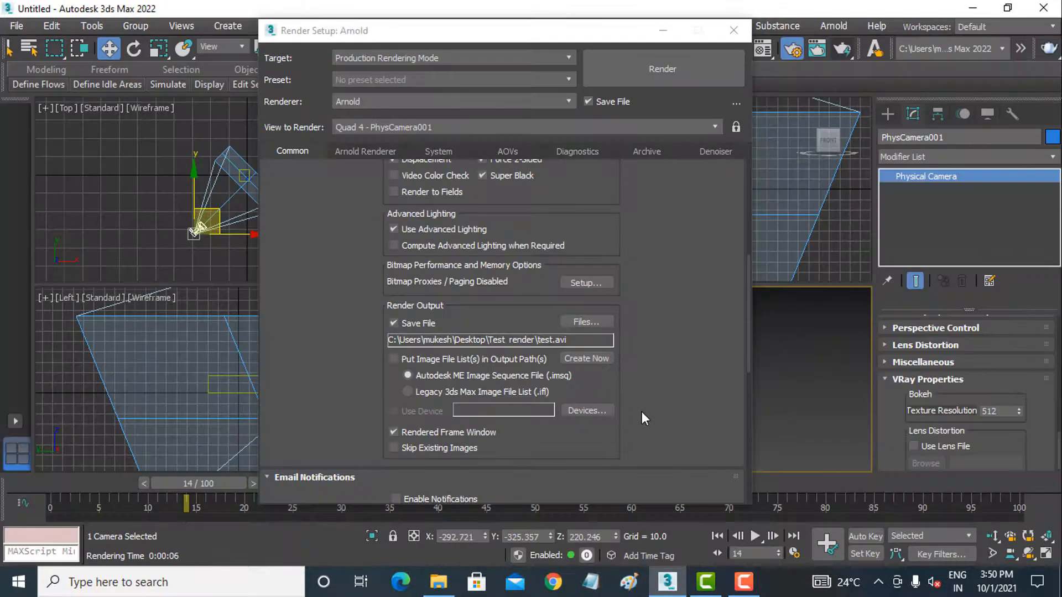
left_click(685, 242)
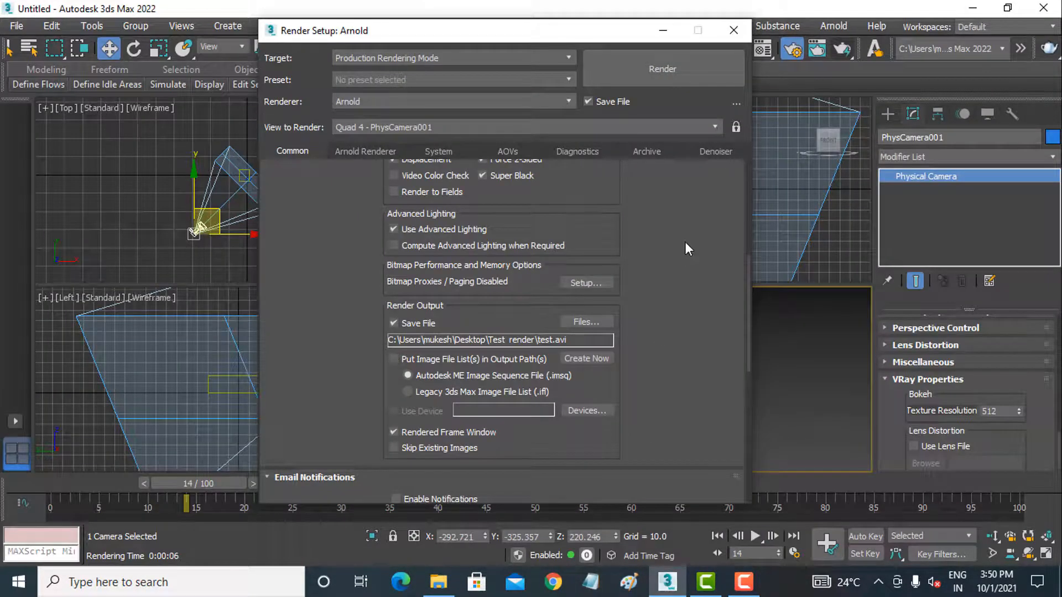
left_click(729, 34)
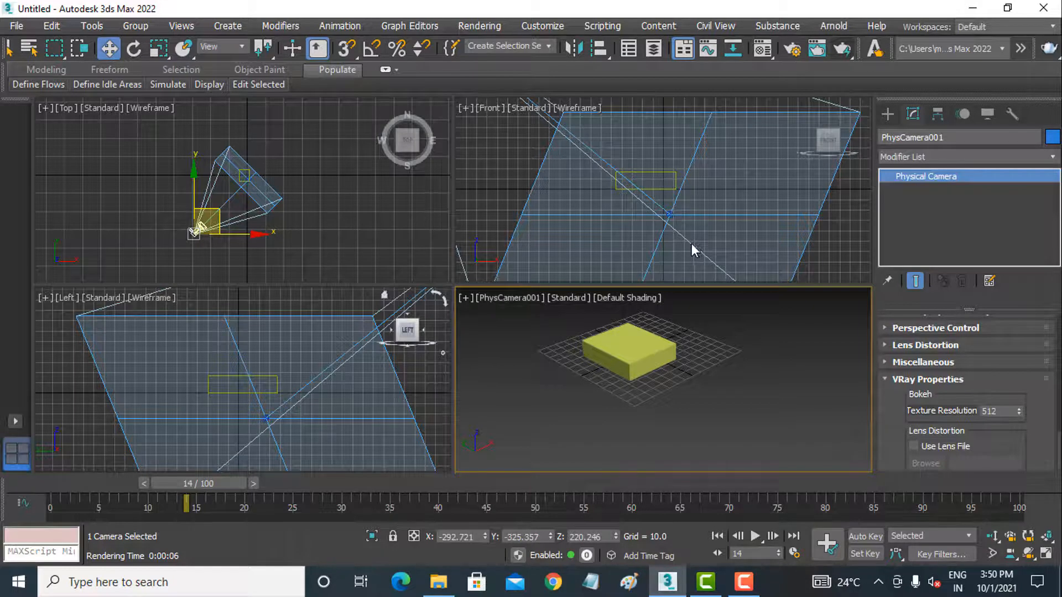
right_click(334, 338)
right_click(409, 255)
right_click(575, 221)
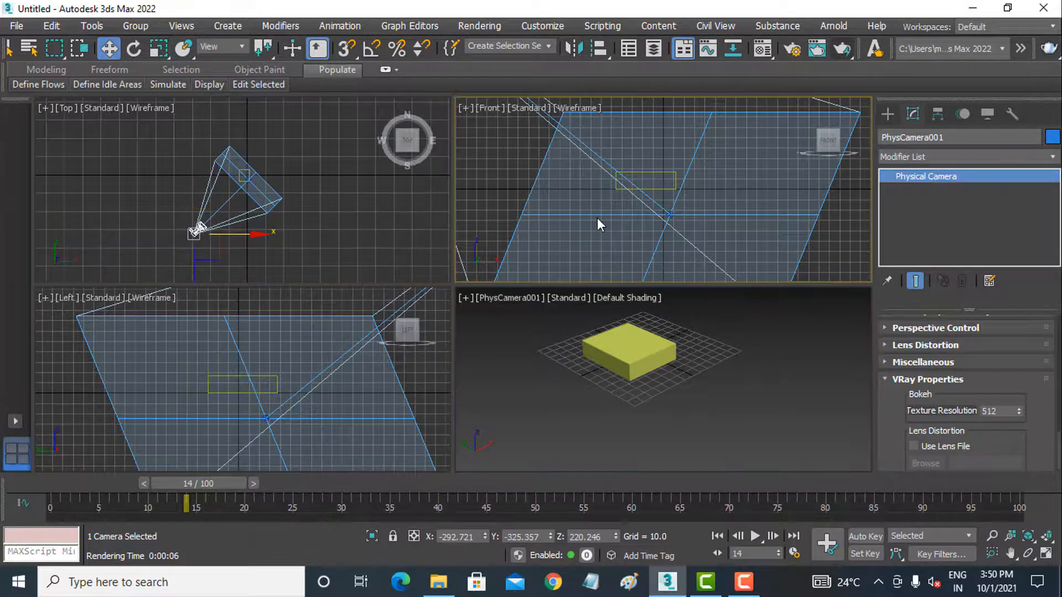